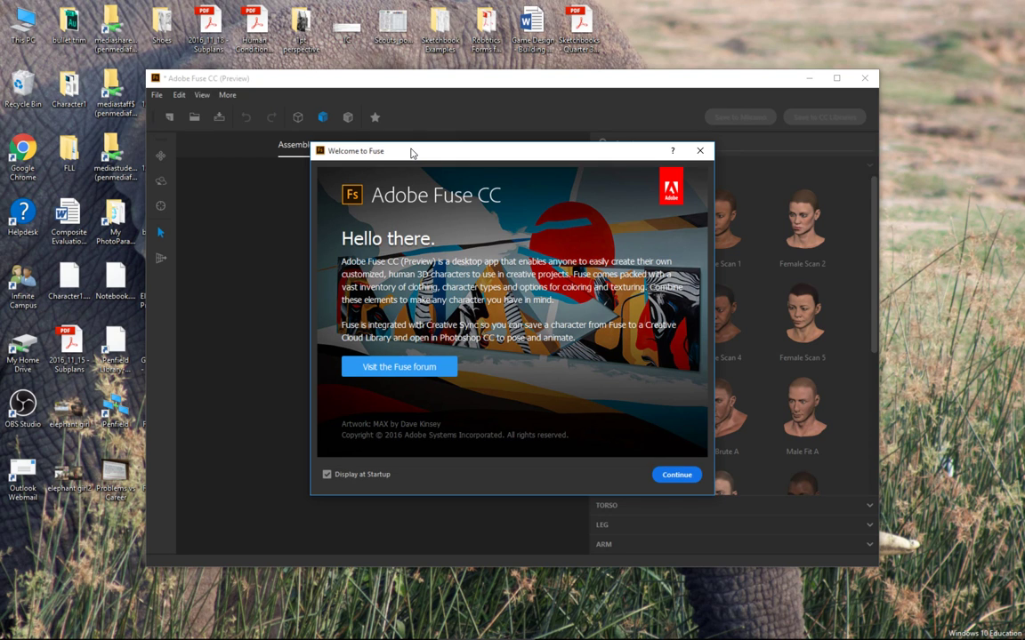
Step: Turn off Display at Startup, close the Welcome to Fuse screen, and maximize the Fuse window
{"action": "left_click", "coordinate": [327, 474]}
{"action": "left_click", "coordinate": [674, 477]}
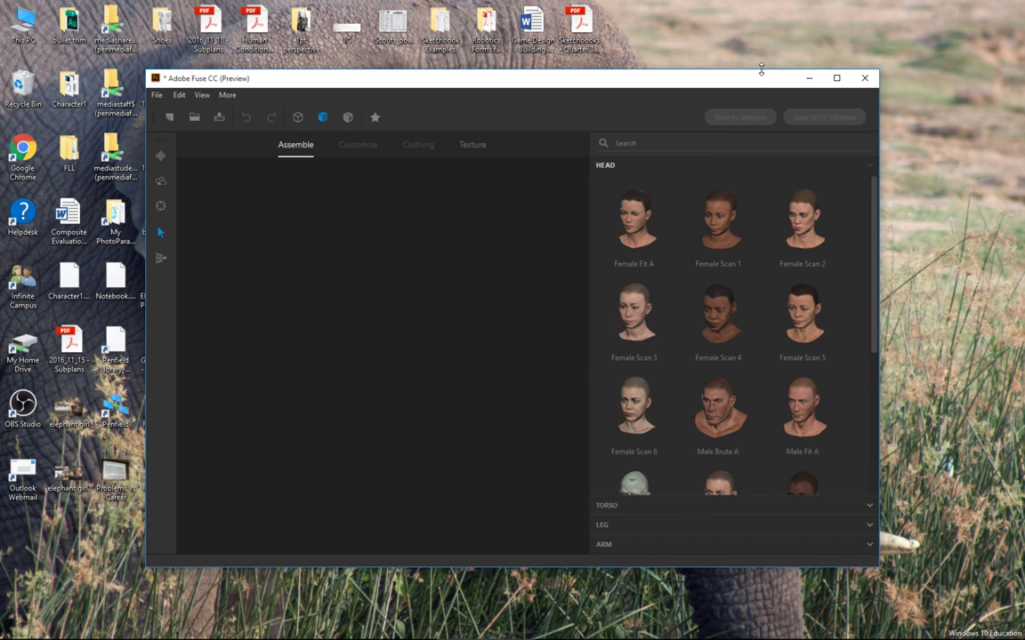
{"action": "left_click", "coordinate": [834, 79]}
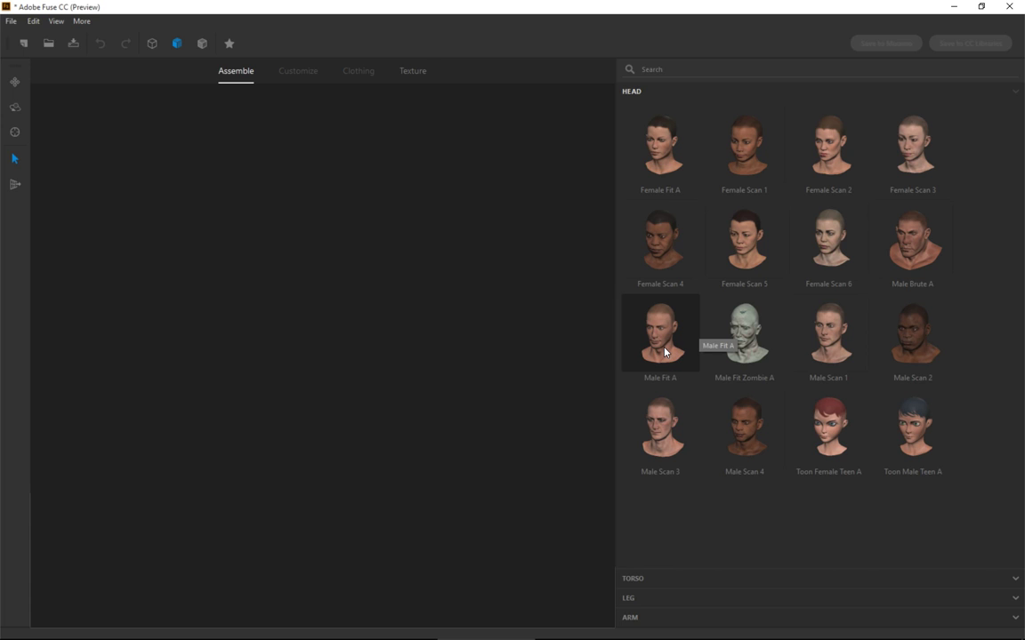
Step: Start the character with the Male Brute A head and orbit to inspect it
{"action": "left_click", "coordinate": [916, 233]}
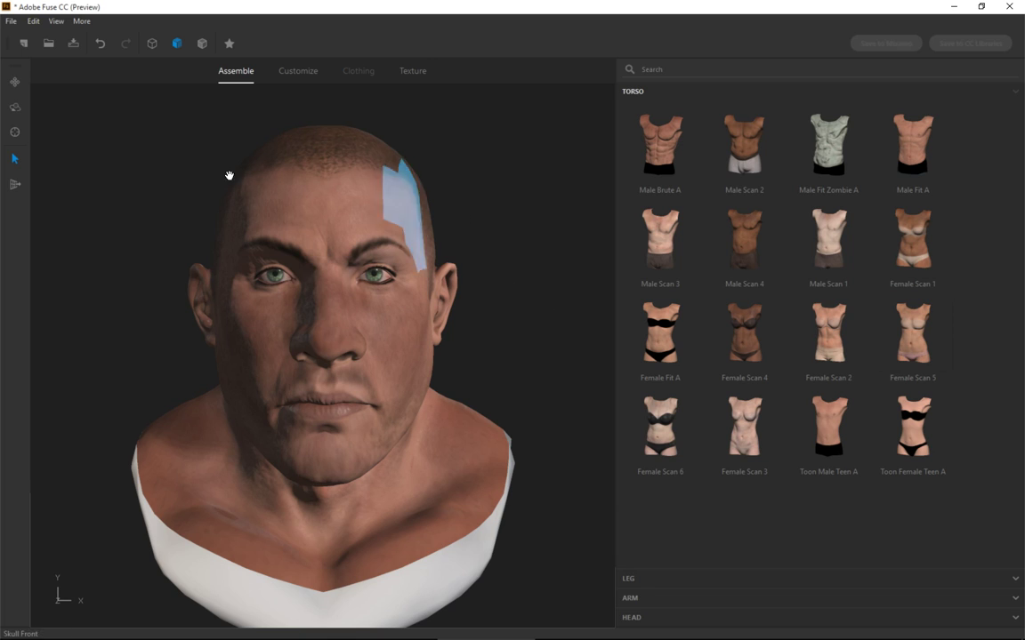
{"action": "left_click", "coordinate": [15, 108]}
{"action": "mouse_move", "coordinate": [378, 239]}
{"action": "left_mouse_down"}
{"action": "mouse_move", "coordinate": [338, 268]}
{"action": "mouse_move", "coordinate": [151, 238]}
{"action": "mouse_move", "coordinate": [360, 300]}
{"action": "mouse_move", "coordinate": [449, 239]}
{"action": "mouse_move", "coordinate": [460, 291]}
{"action": "mouse_move", "coordinate": [352, 258]}
{"action": "mouse_move", "coordinate": [368, 246]}
{"action": "left_mouse_up"}
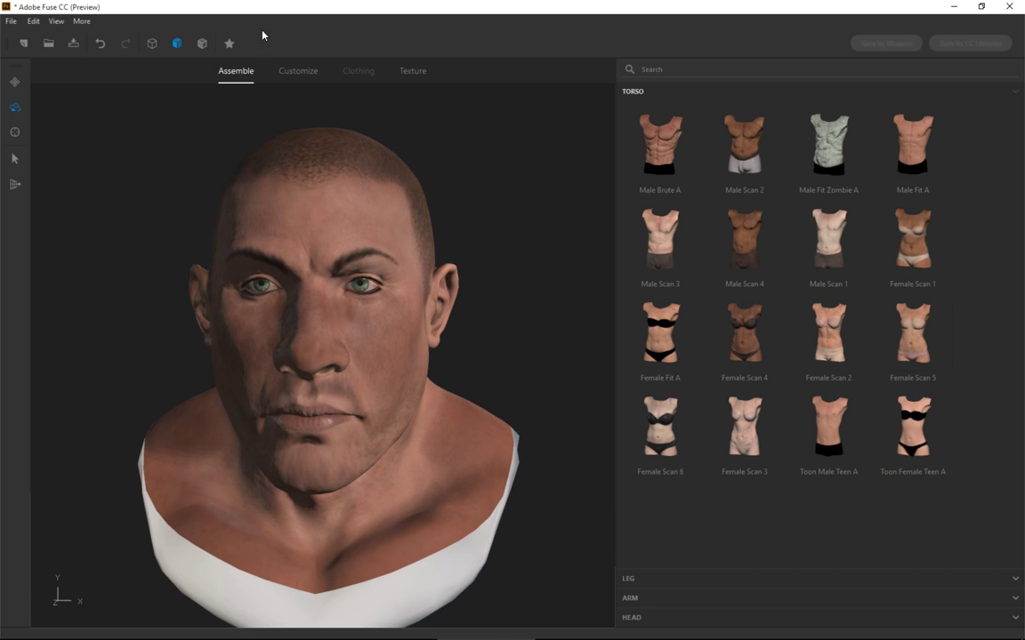
Step: Bring up the Customize tab's body-shaping adjustments for the Male Brute A head
{"action": "left_click", "coordinate": [301, 70]}
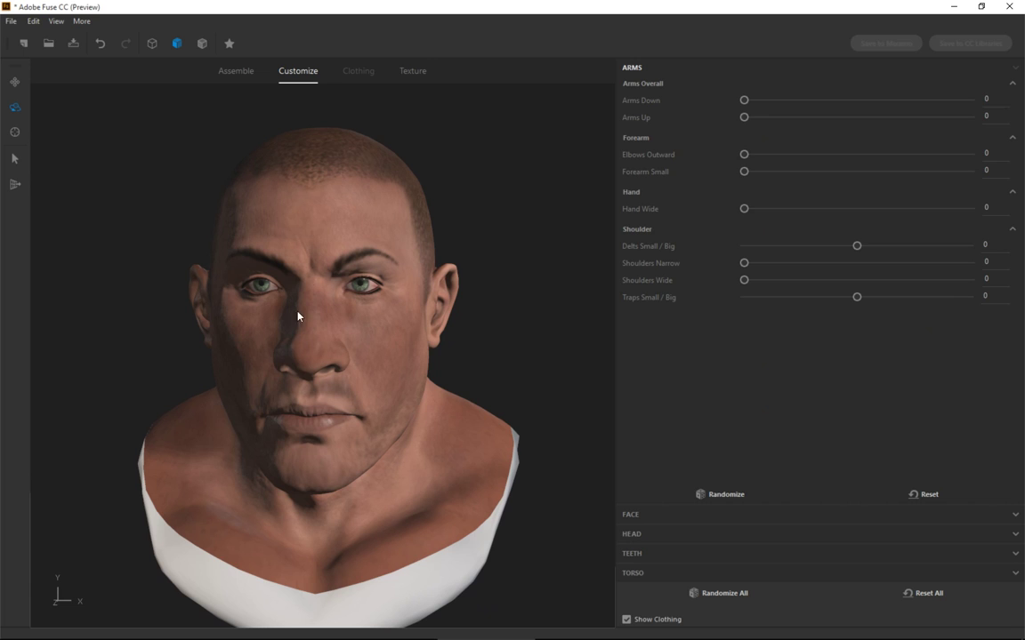
{"action": "left_click", "coordinate": [15, 82]}
{"action": "left_click", "coordinate": [236, 70]}
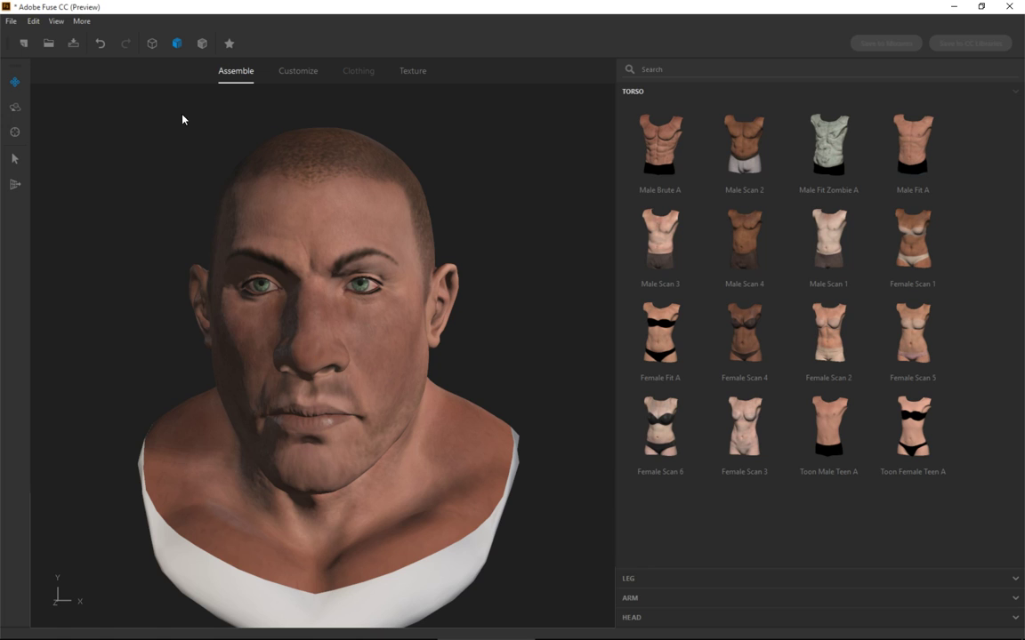
{"action": "left_click", "coordinate": [294, 73]}
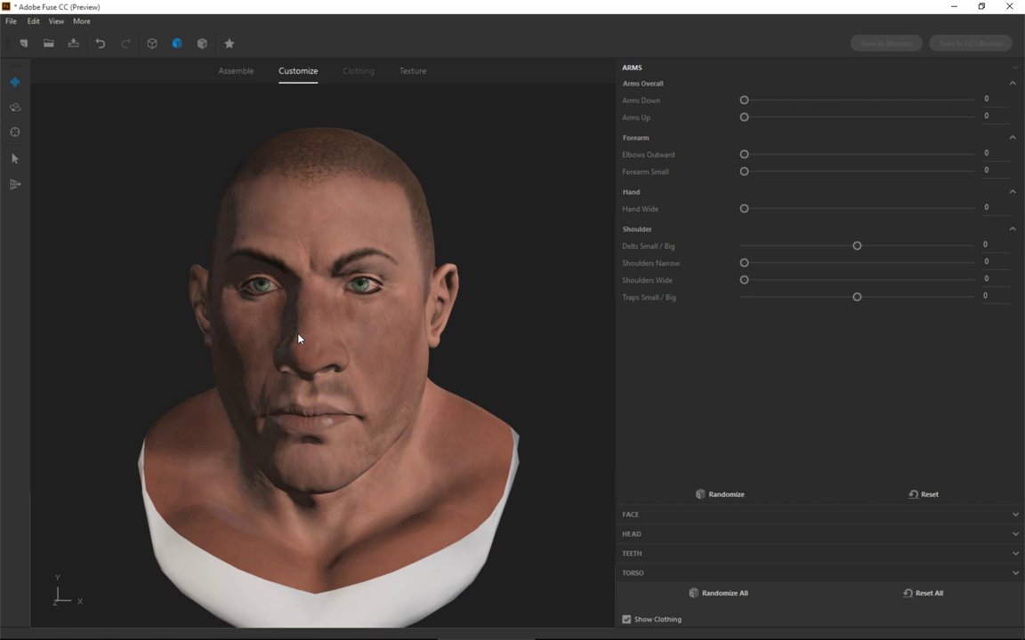
Step: Reshape the lower eyelids on the model, undo, then set Eyelids Close/Open to 73
{"action": "left_click", "coordinate": [15, 159]}
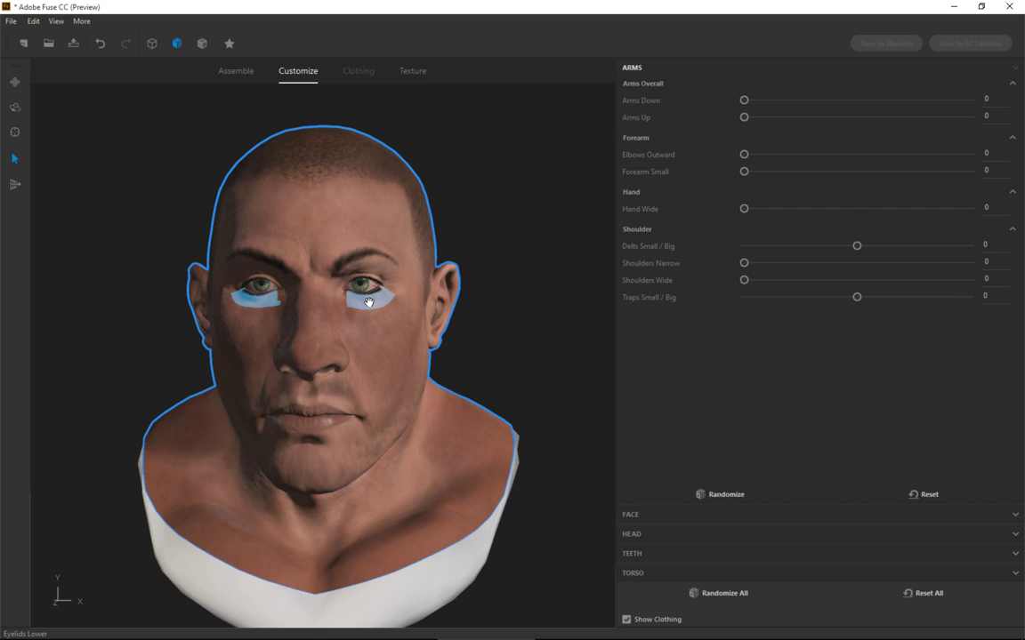
{"action": "left_click_drag", "start_coordinate": [369, 302], "coordinate": [371, 338]}
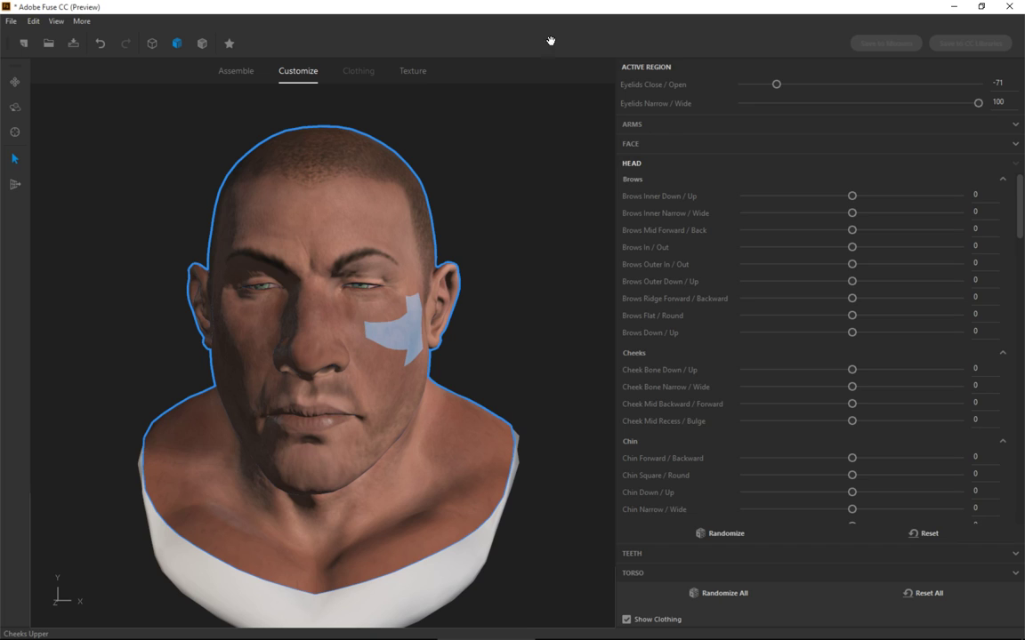
{"action": "key", "text": "ctrl+z"}
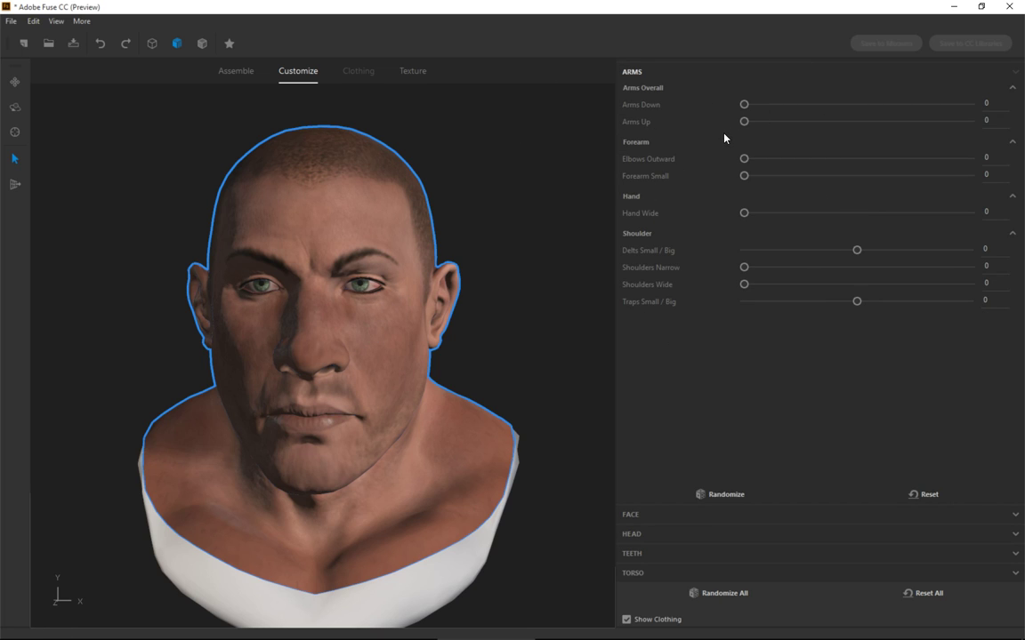
{"action": "left_click", "coordinate": [365, 295]}
{"action": "left_click_drag", "start_coordinate": [375, 257], "coordinate": [375, 252]}
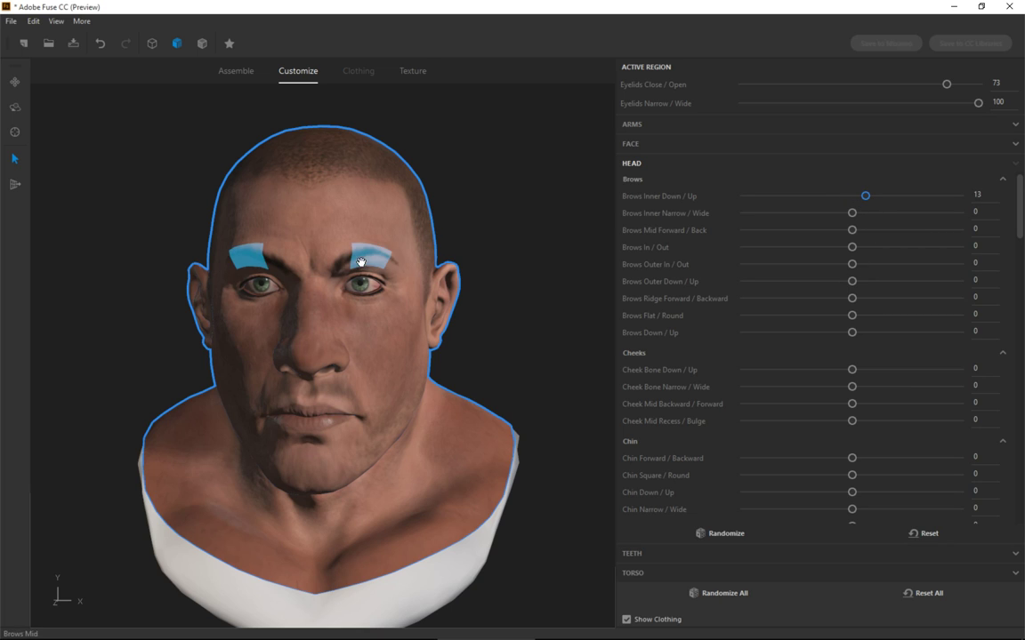
Step: Shape the brows to Inner Down/Up -59, In/Out 51, Down/Up 49, Outer Down/Up -8
{"action": "left_click_drag", "start_coordinate": [862, 198], "coordinate": [919, 198]}
{"action": "left_click_drag", "start_coordinate": [354, 264], "coordinate": [373, 233]}
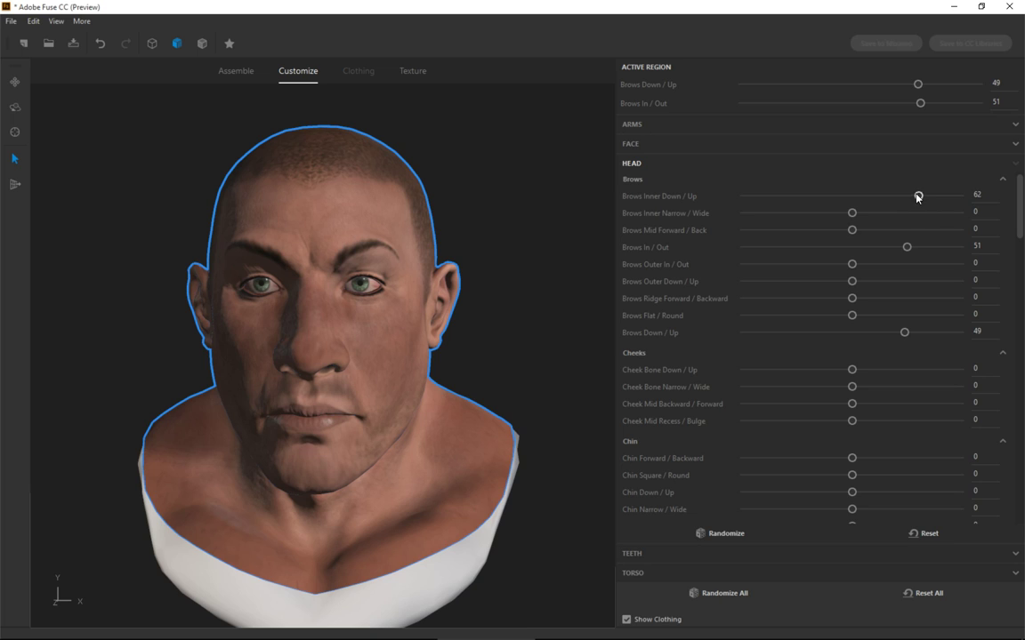
{"action": "left_click_drag", "start_coordinate": [918, 195], "coordinate": [793, 200]}
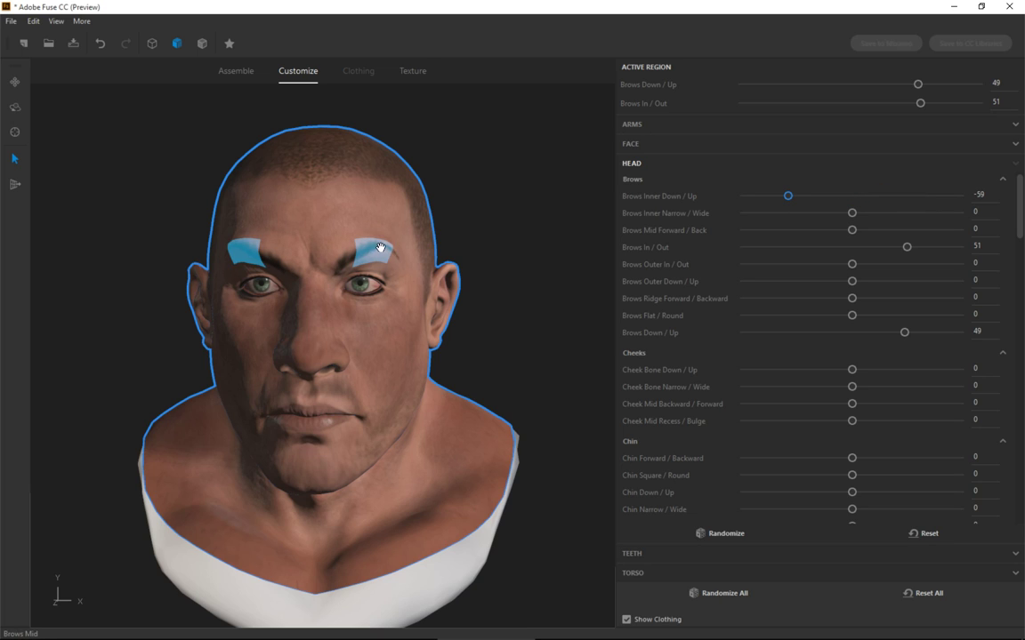
{"action": "mouse_move", "coordinate": [395, 258]}
{"action": "left_mouse_down"}
{"action": "mouse_move", "coordinate": [393, 267]}
{"action": "mouse_move", "coordinate": [387, 253]}
{"action": "left_mouse_up"}
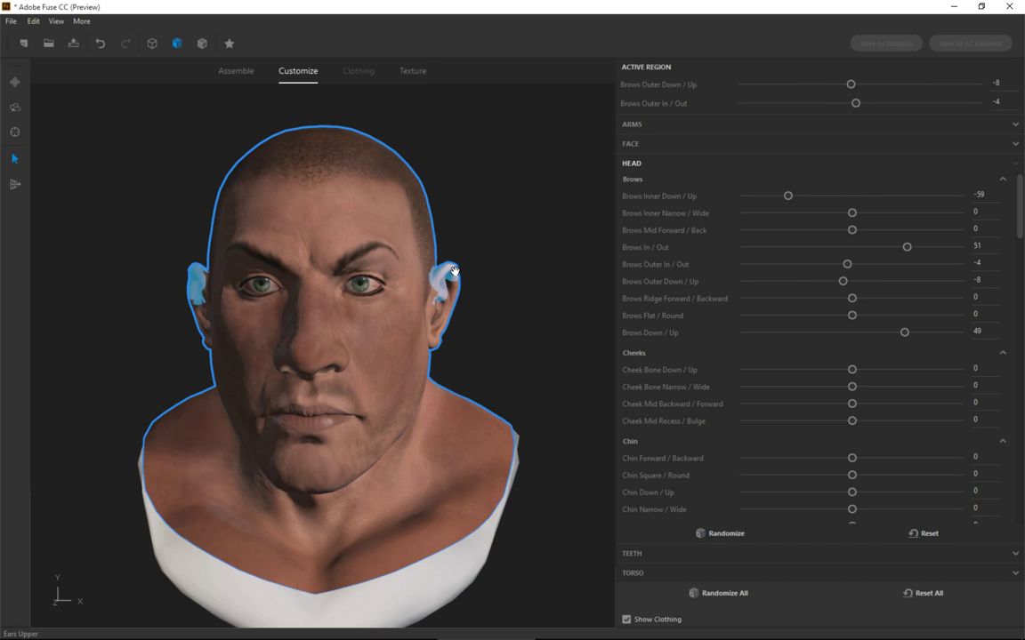
Step: From a side profile, drag the ears into fully pointed tips, Rounded/Pointy 100
{"action": "left_click", "coordinate": [14, 108]}
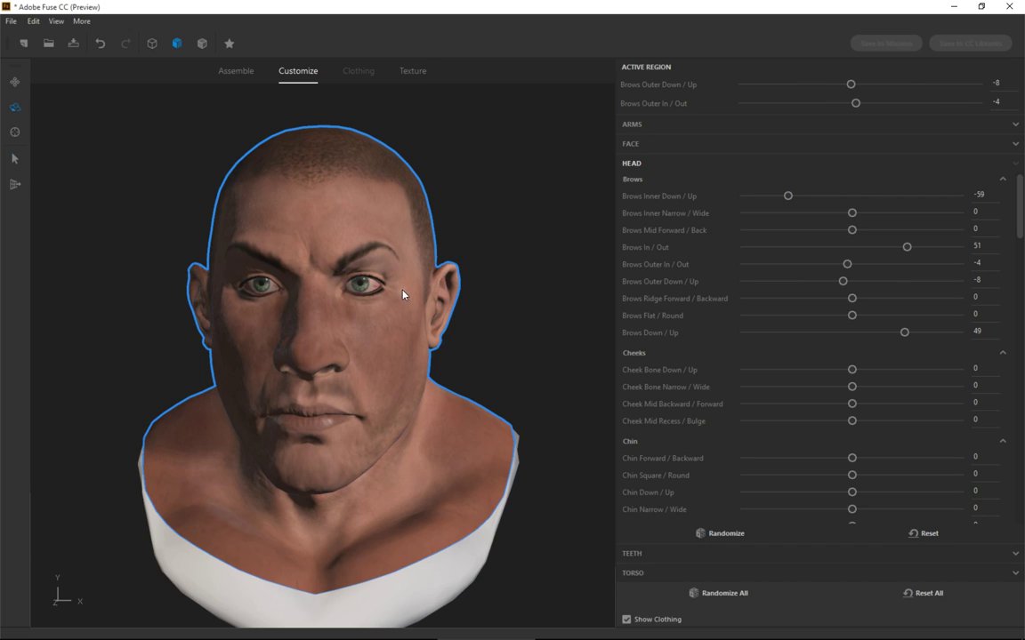
{"action": "left_click_drag", "start_coordinate": [405, 291], "coordinate": [293, 300]}
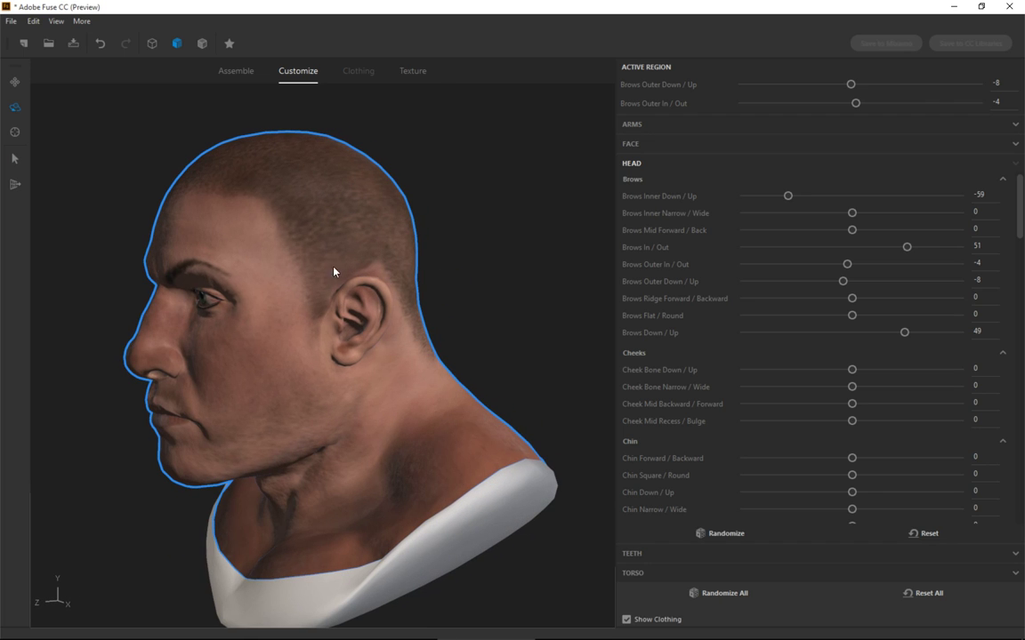
{"action": "left_click", "coordinate": [15, 159]}
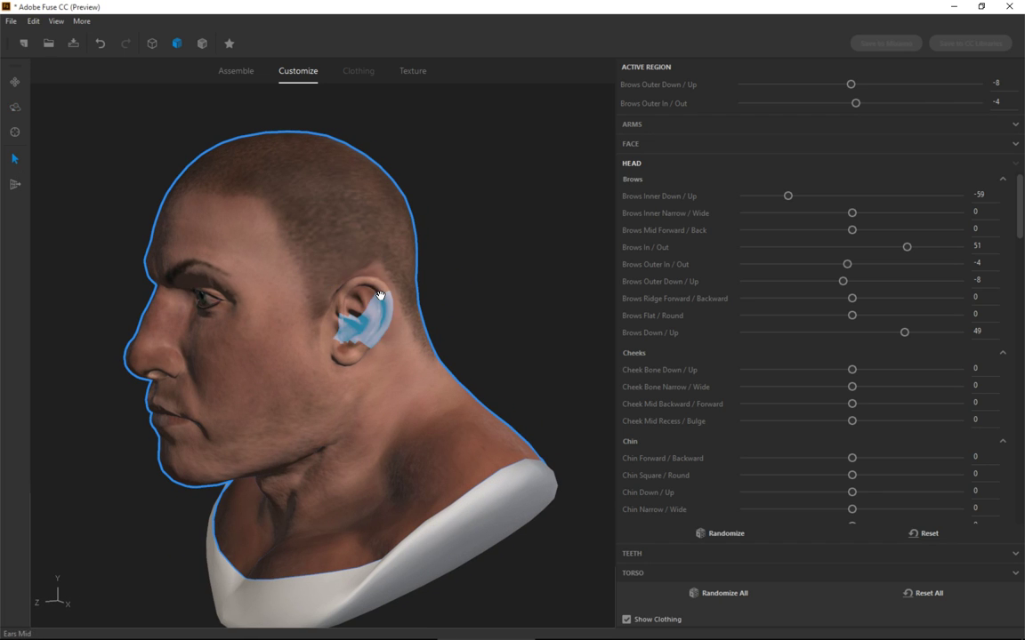
{"action": "left_click_drag", "start_coordinate": [377, 289], "coordinate": [376, 254]}
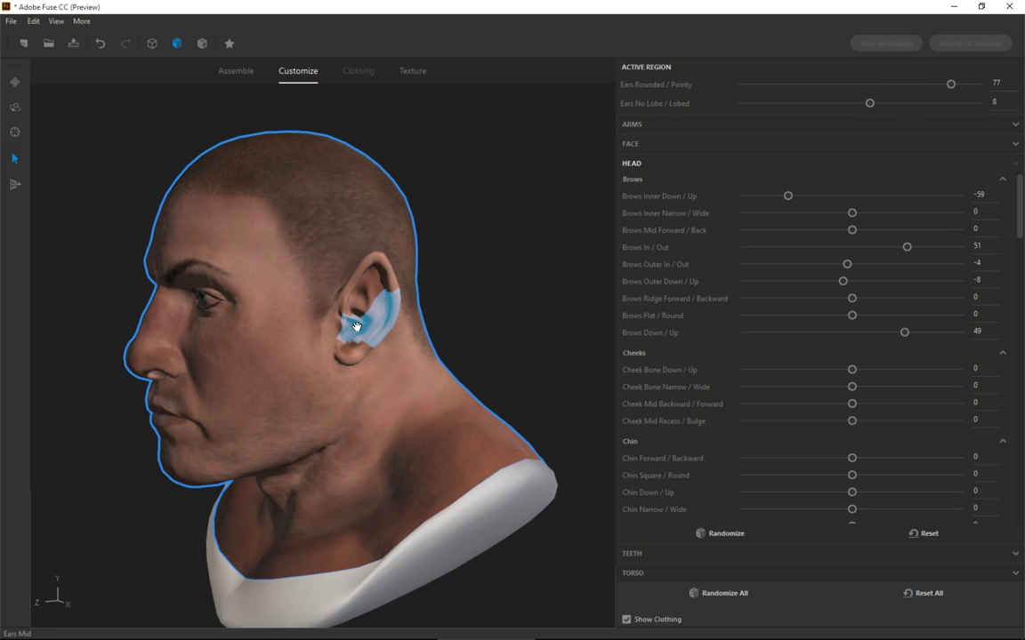
{"action": "left_click_drag", "start_coordinate": [357, 327], "coordinate": [333, 329]}
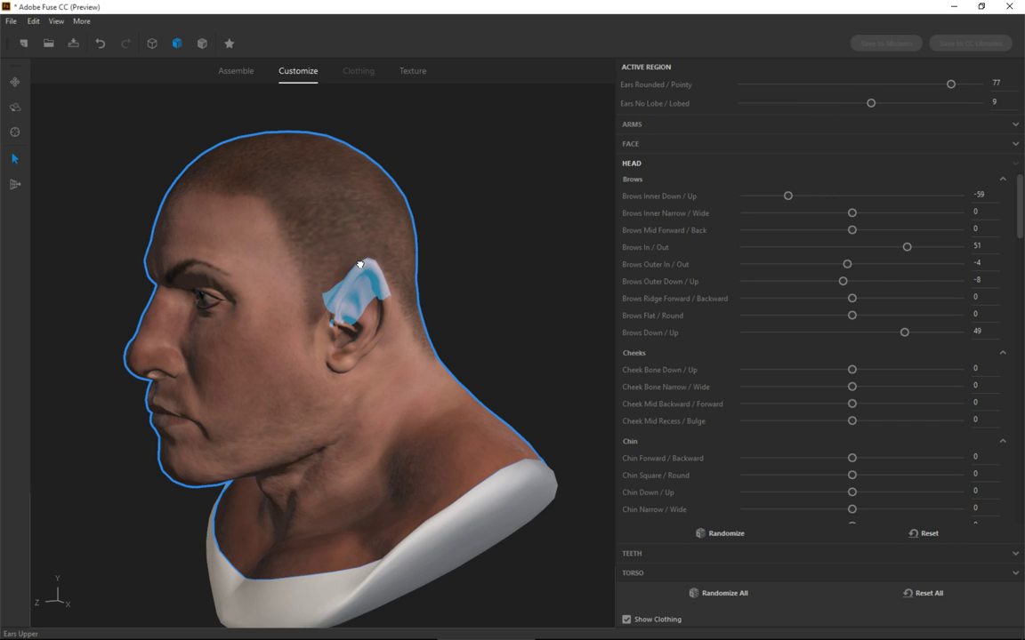
{"action": "left_click_drag", "start_coordinate": [360, 260], "coordinate": [391, 254]}
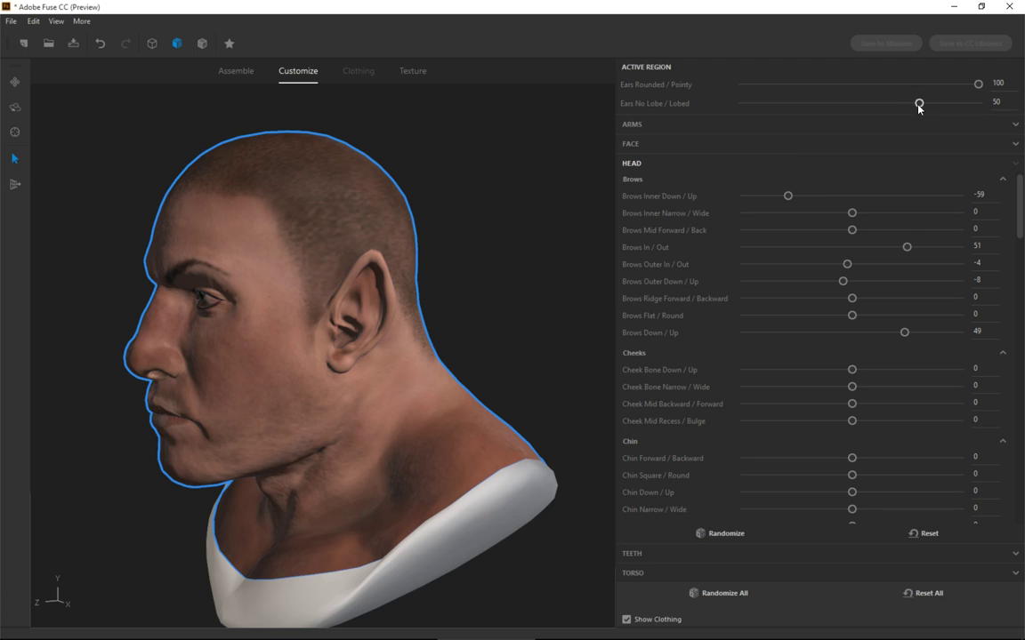
Step: Shrink the ear lobes to No Lobe/Lobed 2 and turn the head back to face front
{"action": "left_click_drag", "start_coordinate": [920, 104], "coordinate": [862, 104]}
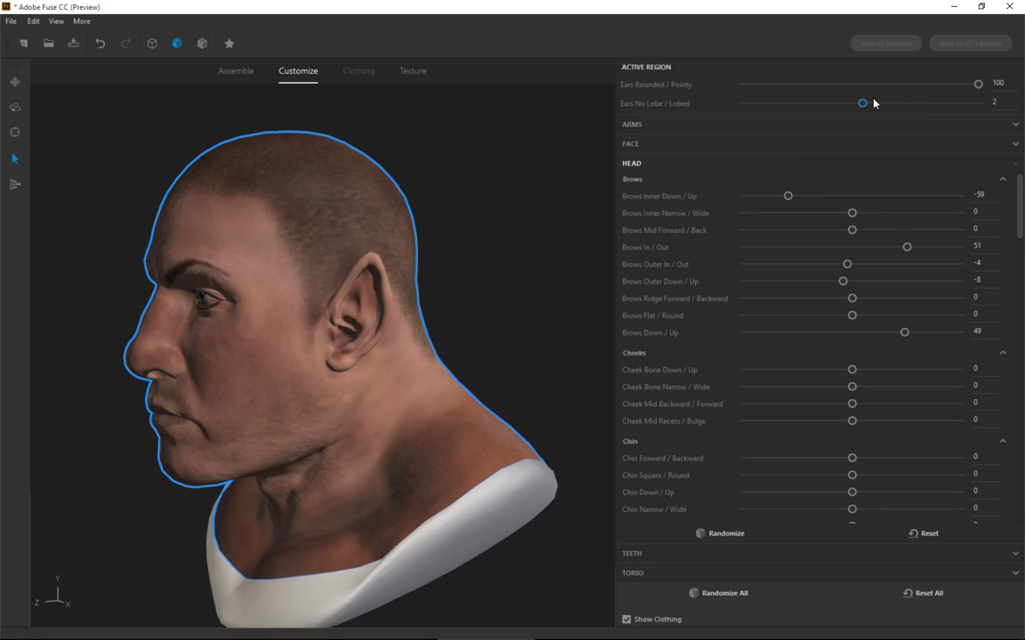
{"action": "left_click", "coordinate": [978, 84]}
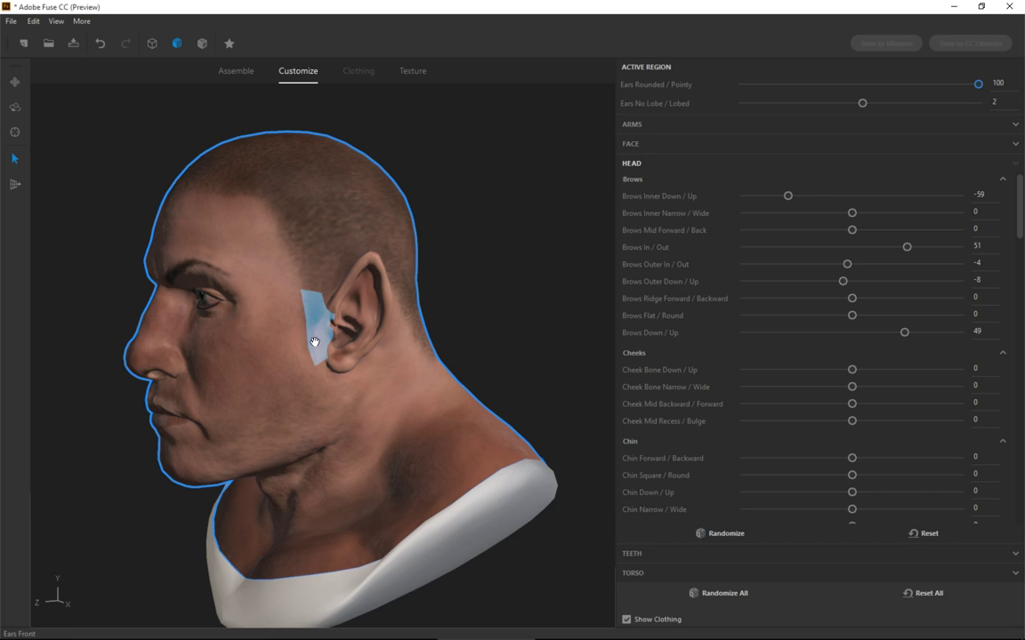
{"action": "left_click", "coordinate": [14, 107]}
{"action": "left_click_drag", "start_coordinate": [201, 323], "coordinate": [331, 338]}
Step: Set the nose tip back and bigger, Nose Tip Small/Big 40, and push the chin forward
{"action": "left_click", "coordinate": [15, 159]}
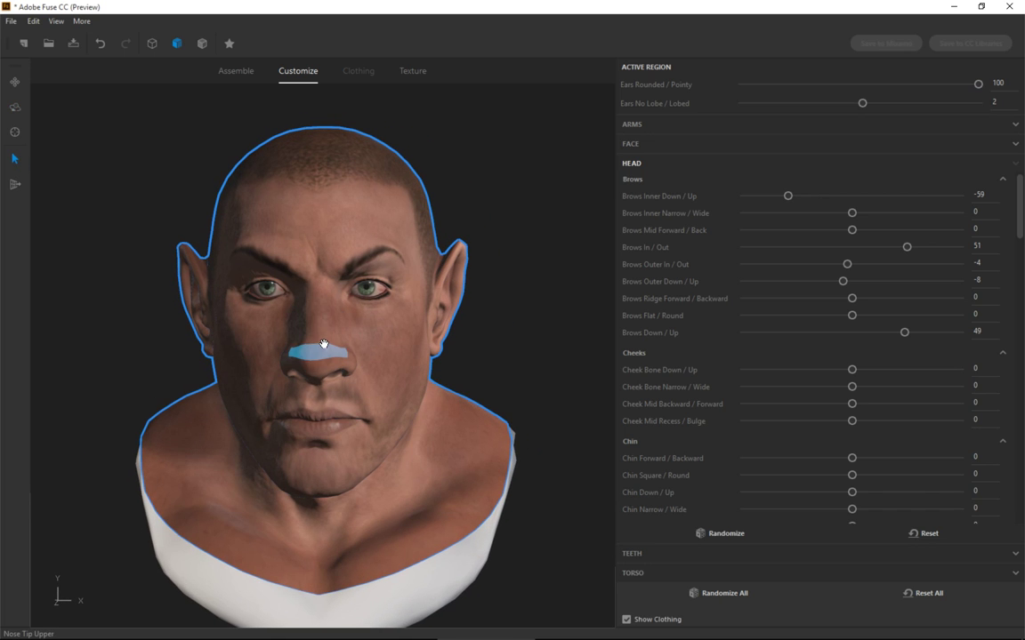
{"action": "mouse_move", "coordinate": [320, 369]}
{"action": "left_mouse_down"}
{"action": "mouse_move", "coordinate": [307, 371]}
{"action": "mouse_move", "coordinate": [325, 388]}
{"action": "left_mouse_up"}
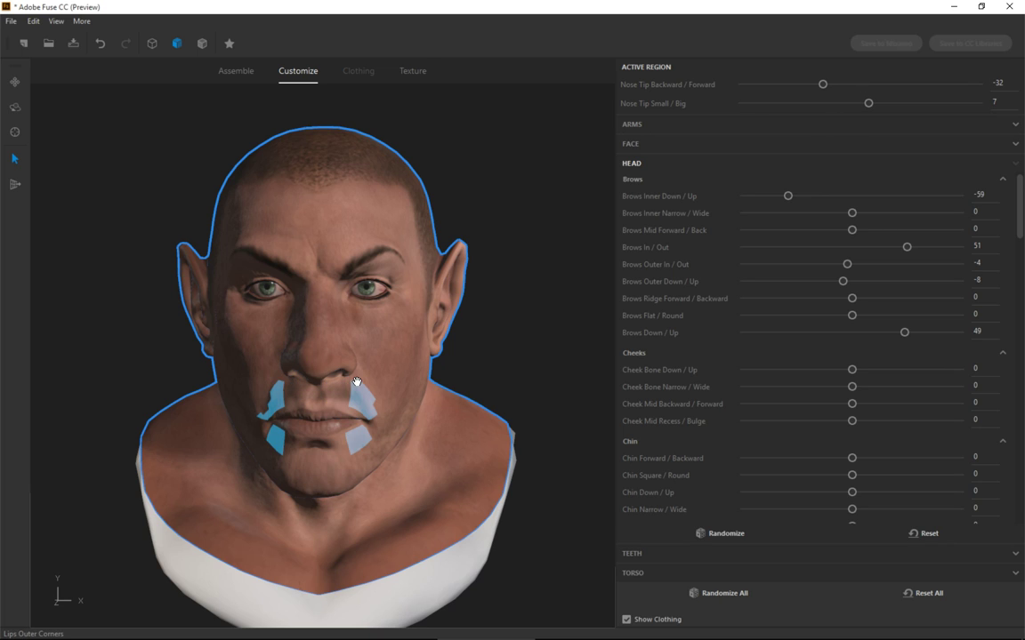
{"action": "left_click_drag", "start_coordinate": [866, 104], "coordinate": [903, 113]}
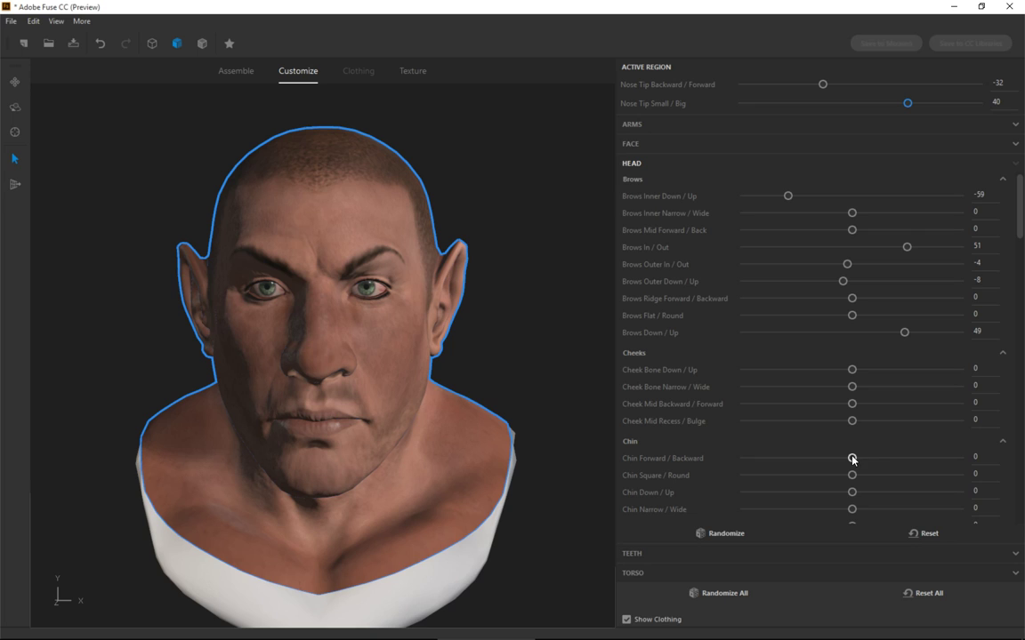
{"action": "left_click_drag", "start_coordinate": [852, 459], "coordinate": [818, 484]}
Step: Round the chin slightly and set Chin Down/Up -32, Narrow/Wide 62, then view three-quarter
{"action": "left_click", "coordinate": [853, 477]}
{"action": "left_click_drag", "start_coordinate": [335, 470], "coordinate": [299, 476]}
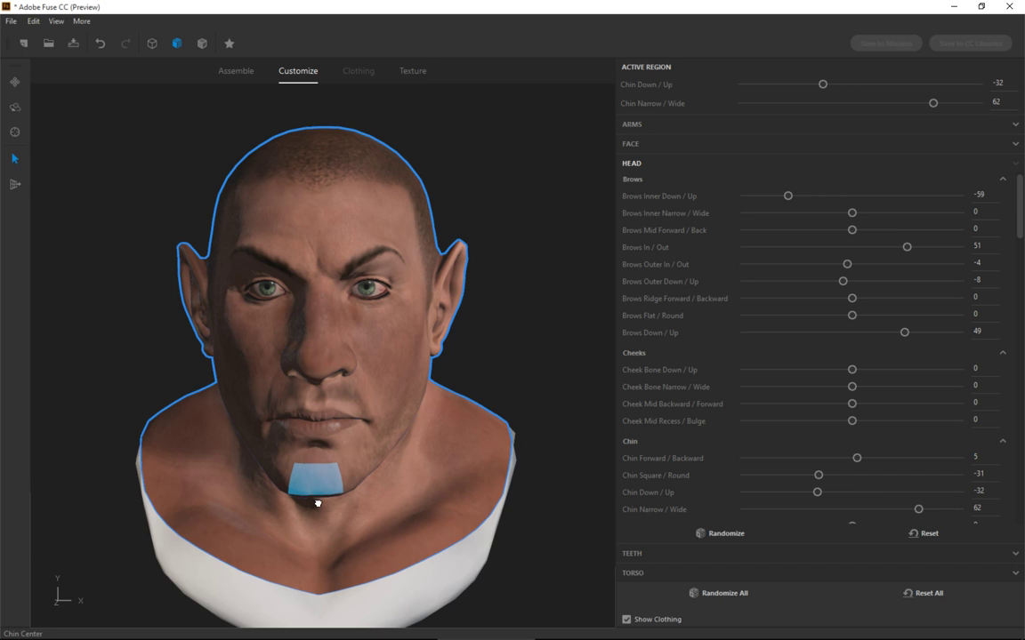
{"action": "left_click", "coordinate": [14, 107]}
{"action": "mouse_move", "coordinate": [268, 447]}
{"action": "left_mouse_down"}
{"action": "mouse_move", "coordinate": [325, 425]}
{"action": "mouse_move", "coordinate": [428, 451]}
{"action": "mouse_move", "coordinate": [146, 426]}
{"action": "mouse_move", "coordinate": [247, 493]}
{"action": "mouse_move", "coordinate": [261, 418]}
{"action": "mouse_move", "coordinate": [311, 448]}
{"action": "mouse_move", "coordinate": [328, 487]}
{"action": "mouse_move", "coordinate": [271, 461]}
{"action": "left_mouse_up"}
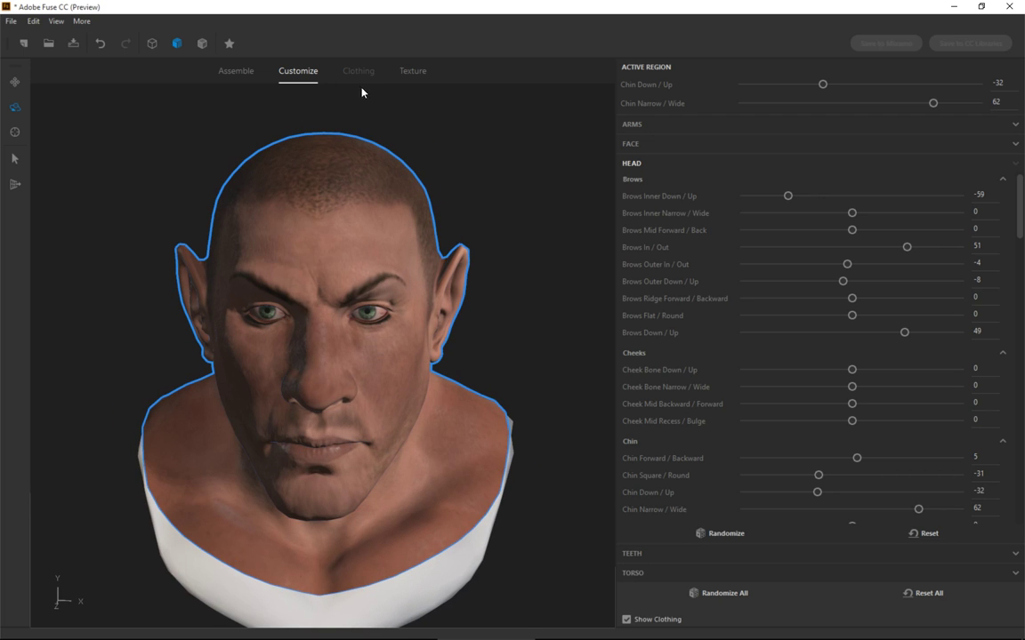
Step: Attach the Male Scan 3 torso beneath the head and orbit to see it from the side
{"action": "left_click", "coordinate": [237, 71]}
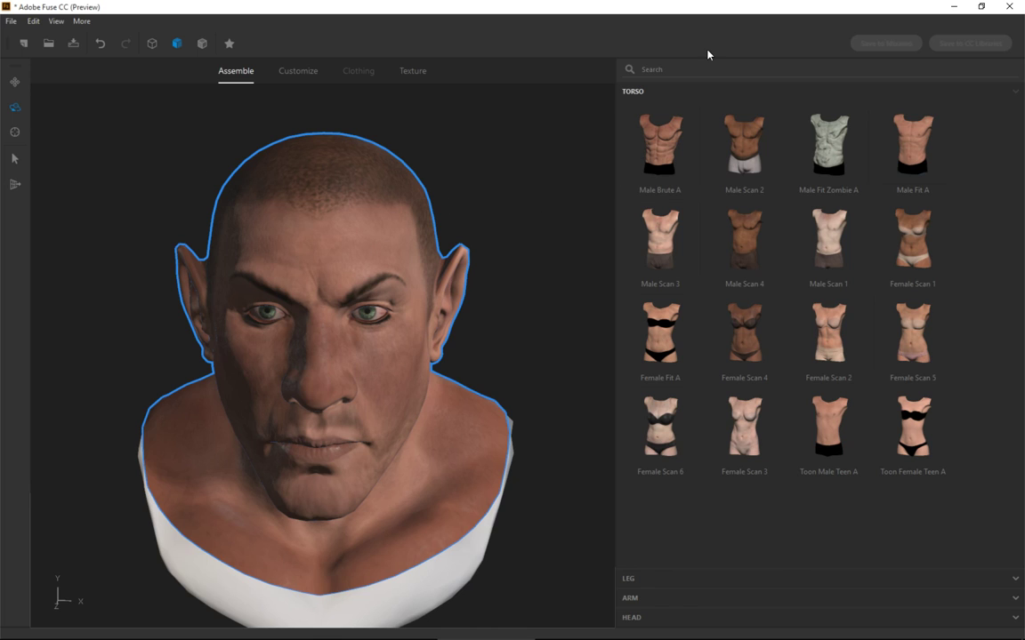
{"action": "left_click", "coordinate": [669, 240]}
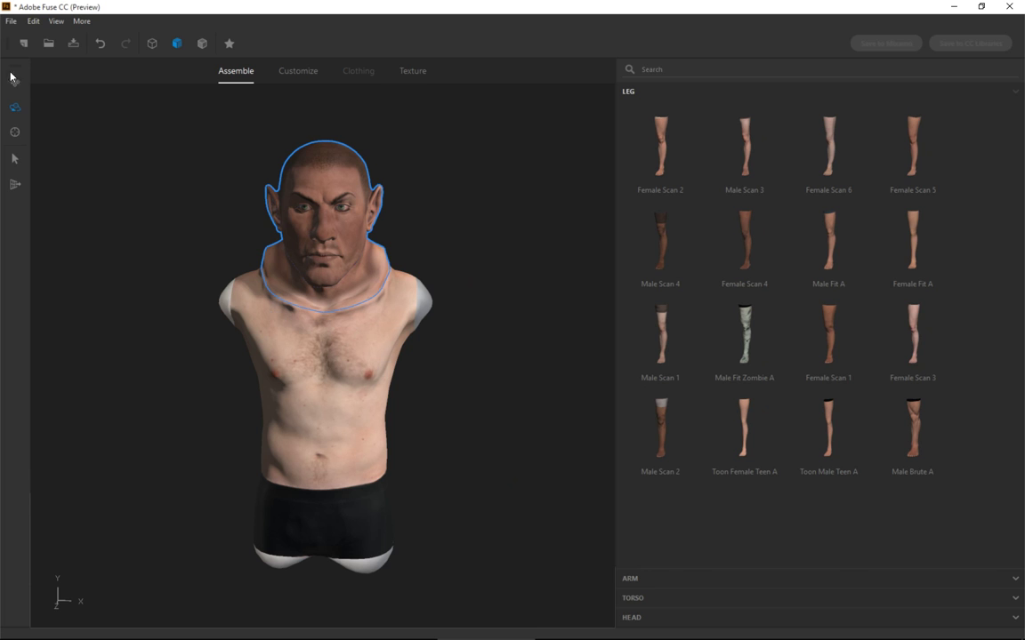
{"action": "left_click_drag", "start_coordinate": [305, 378], "coordinate": [183, 353]}
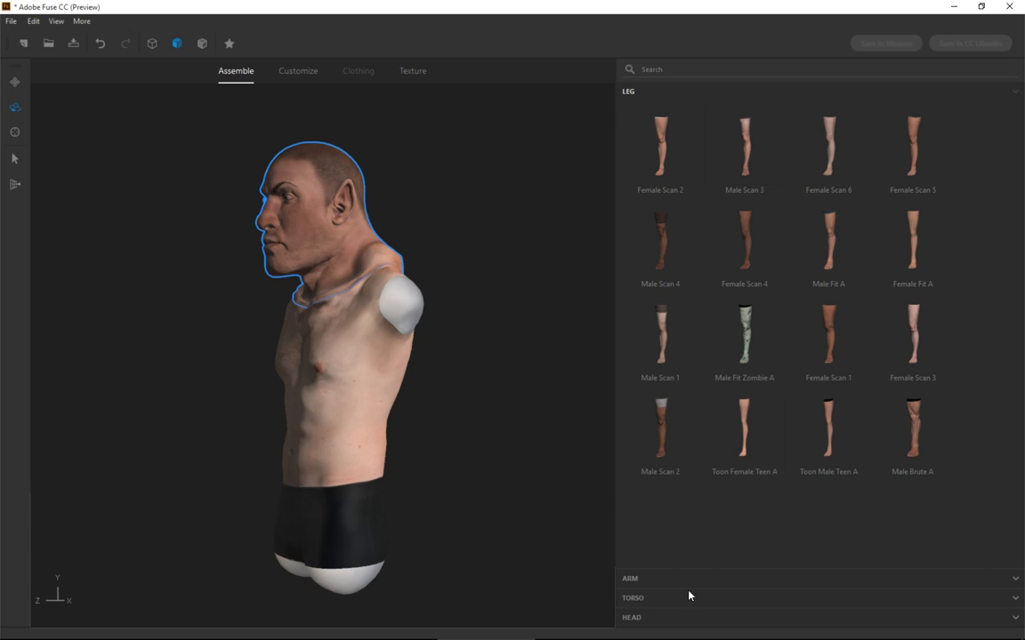
Step: Apply the Male Fit A head, turn the character to face front, and show the torso library
{"action": "left_click", "coordinate": [671, 616]}
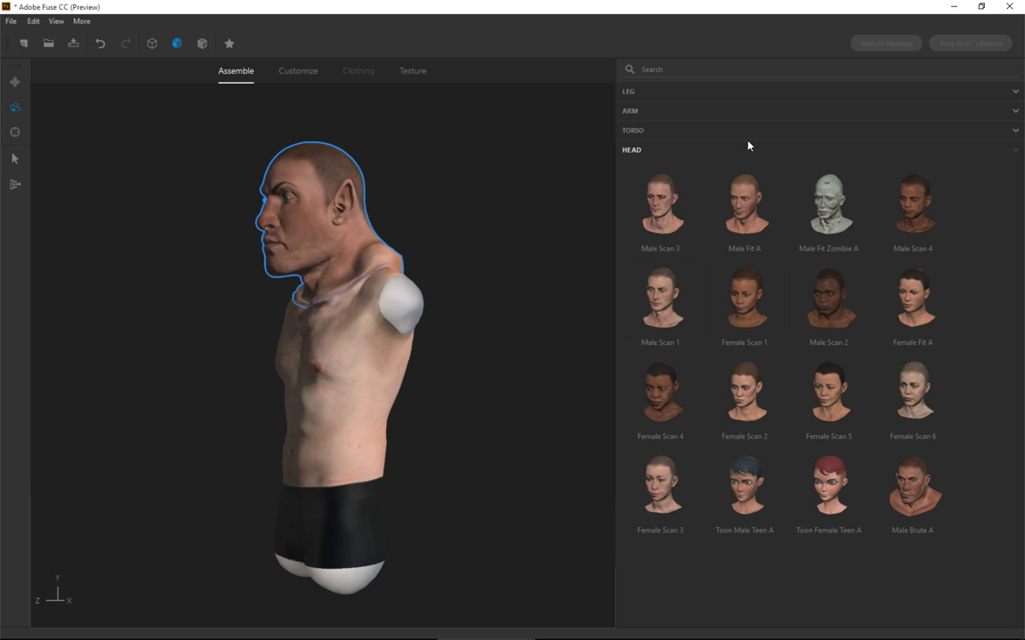
{"action": "left_click", "coordinate": [735, 208]}
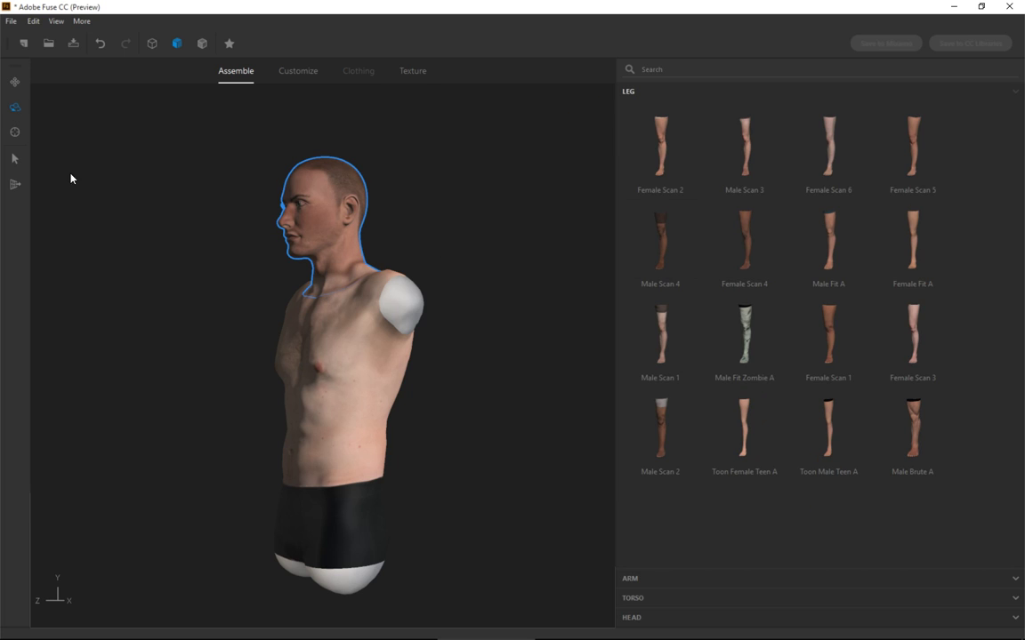
{"action": "left_click_drag", "start_coordinate": [264, 277], "coordinate": [421, 330]}
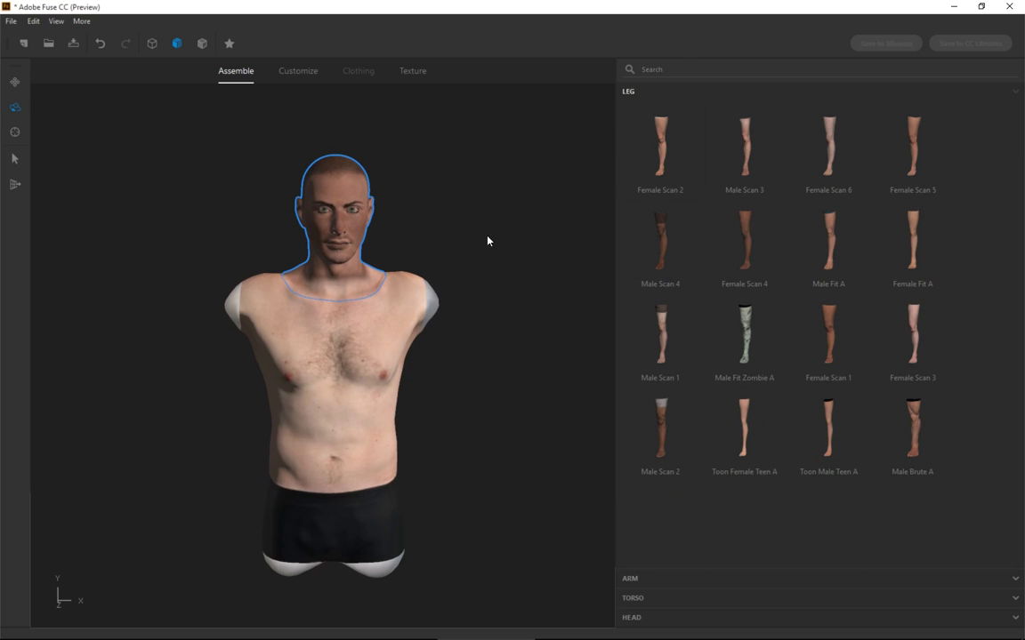
{"action": "left_click", "coordinate": [908, 597]}
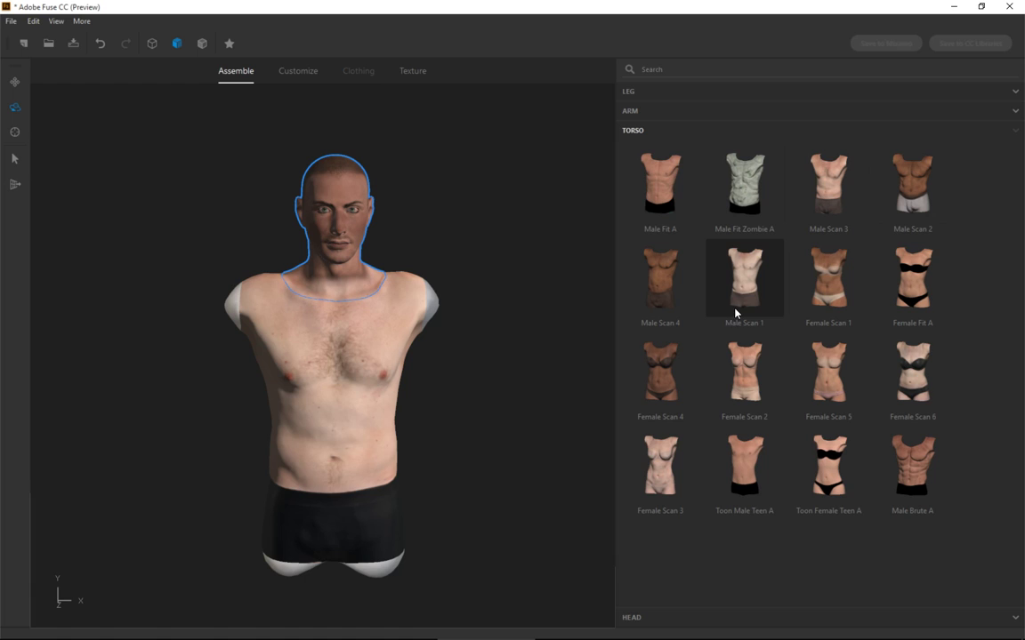
Step: Swap the torso for Male Fit A from the TORSO library
{"action": "left_click", "coordinate": [669, 206]}
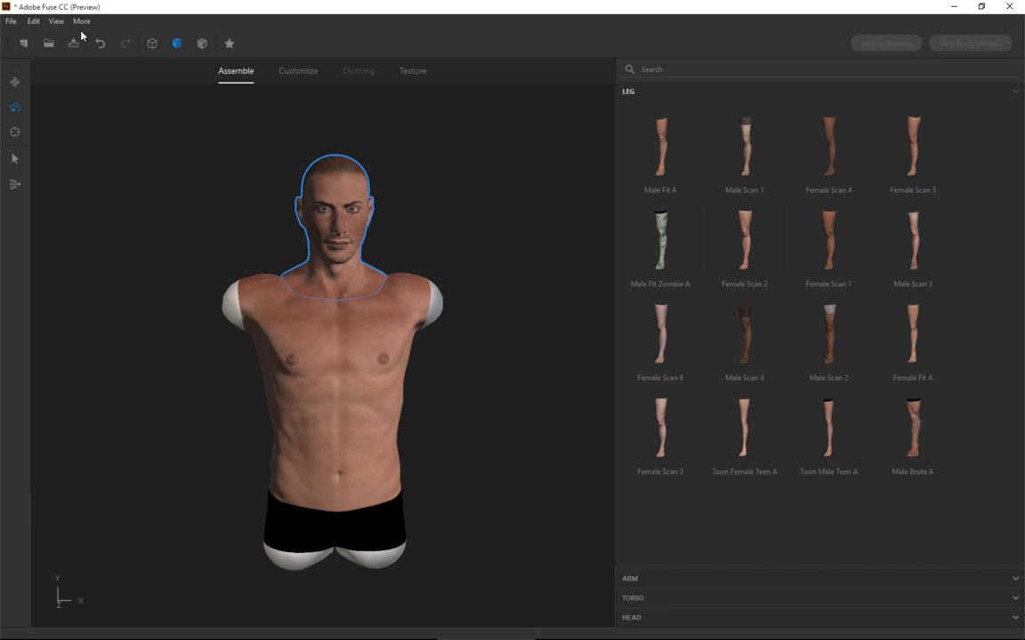
Step: Select the torso, orbit to inspect it, then attach the Male Fit A legs
{"action": "left_click", "coordinate": [15, 158]}
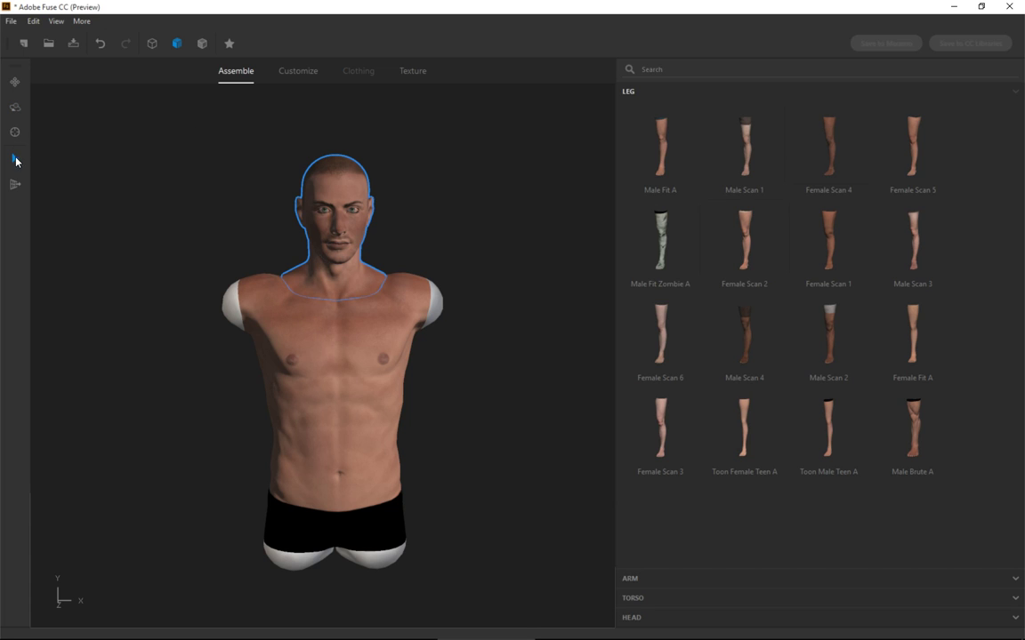
{"action": "left_click", "coordinate": [361, 472]}
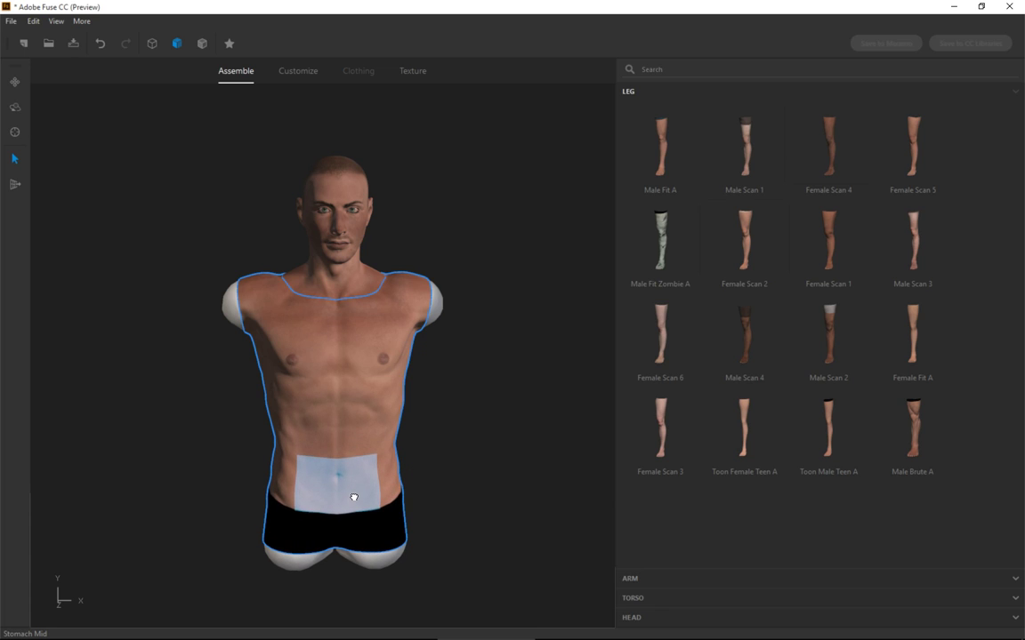
{"action": "left_click", "coordinate": [16, 107]}
{"action": "left_click_drag", "start_coordinate": [271, 482], "coordinate": [396, 492]}
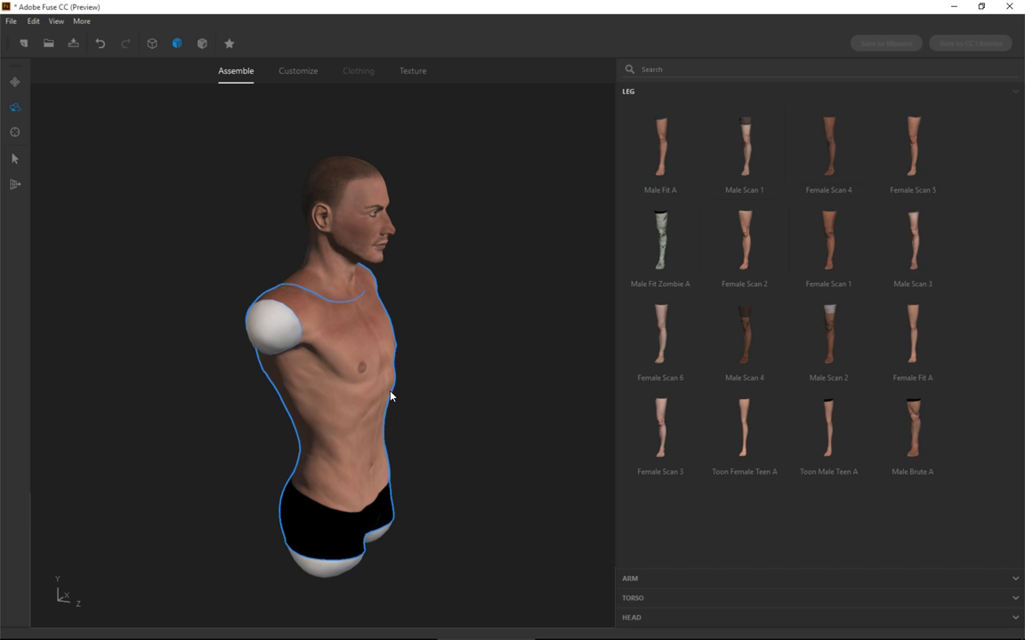
{"action": "left_click_drag", "start_coordinate": [391, 393], "coordinate": [176, 383]}
{"action": "left_click_drag", "start_coordinate": [405, 269], "coordinate": [454, 299]}
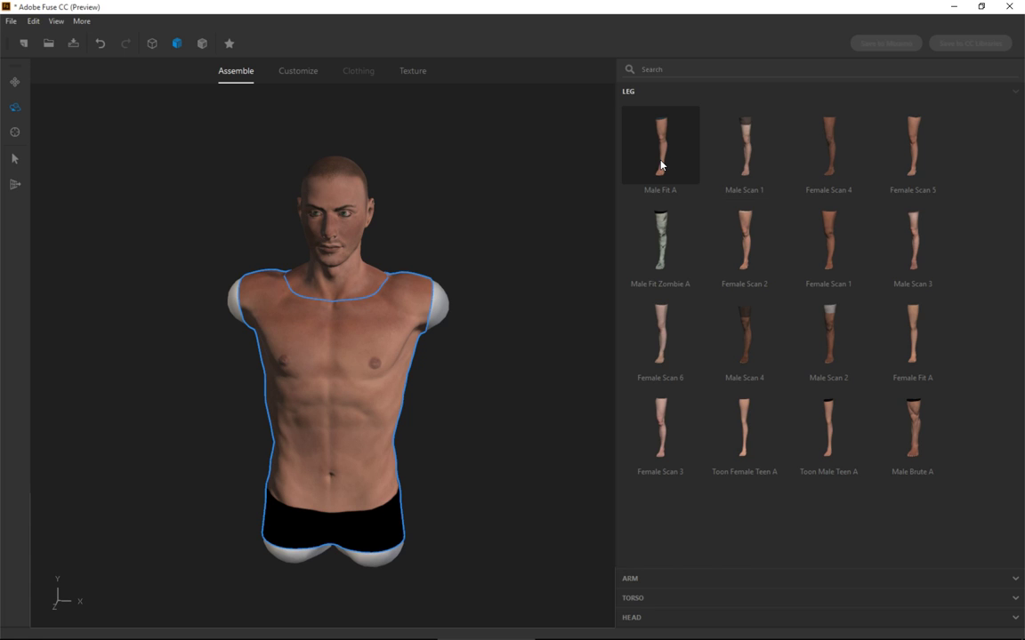
{"action": "left_click", "coordinate": [673, 136]}
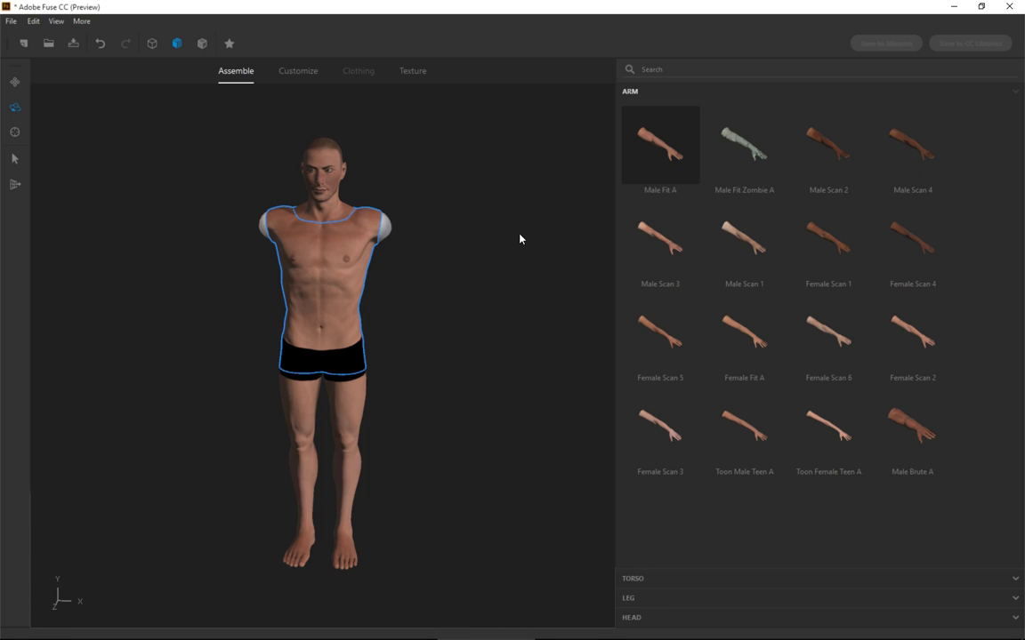
Step: Bring up the Customize sliders and orbit to a side view of the upper body
{"action": "left_click", "coordinate": [299, 72]}
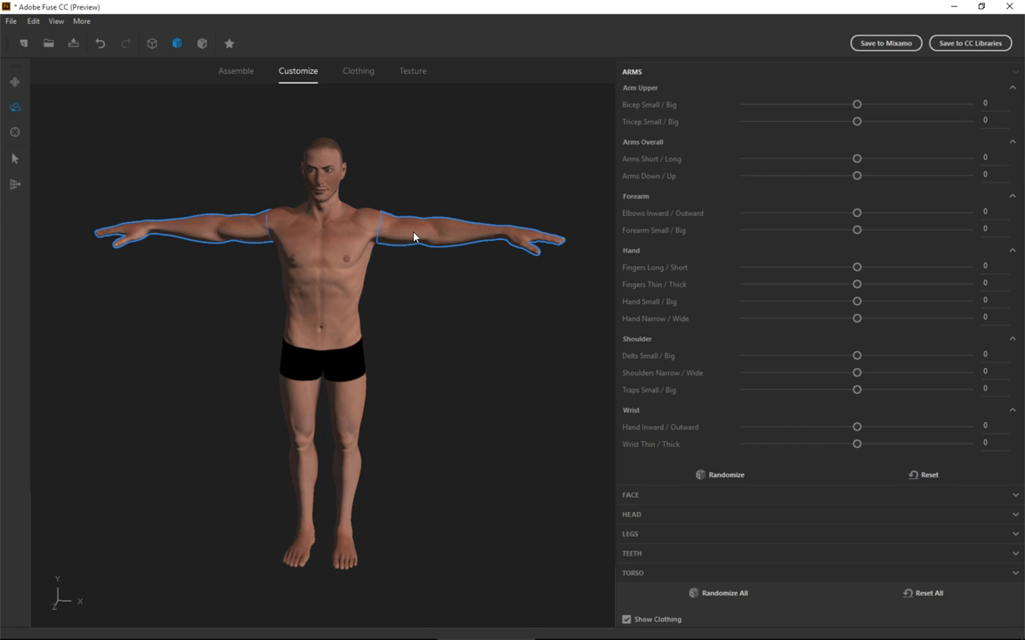
{"action": "scroll", "coordinate": [453, 243], "scroll_direction": "up", "scroll_amount": 5}
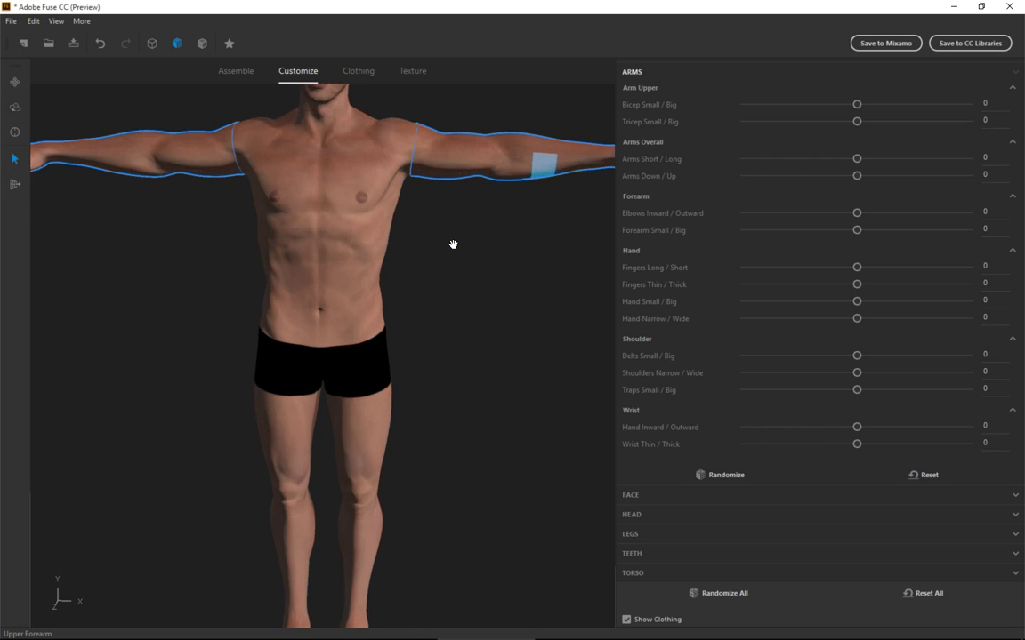
{"action": "left_click_drag", "start_coordinate": [454, 219], "coordinate": [332, 418]}
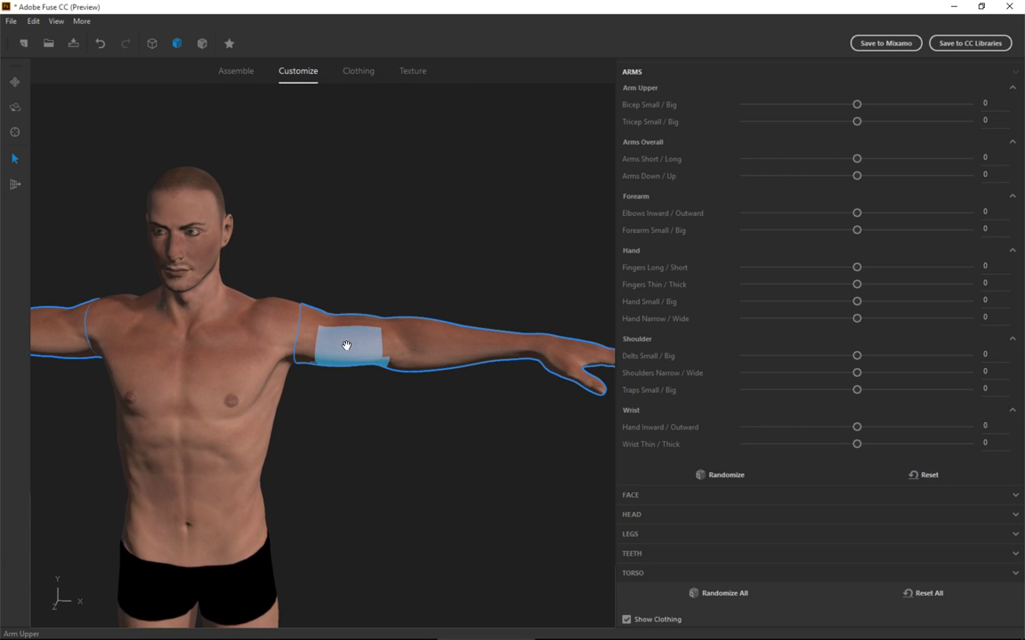
{"action": "left_click_drag", "start_coordinate": [358, 352], "coordinate": [399, 364]}
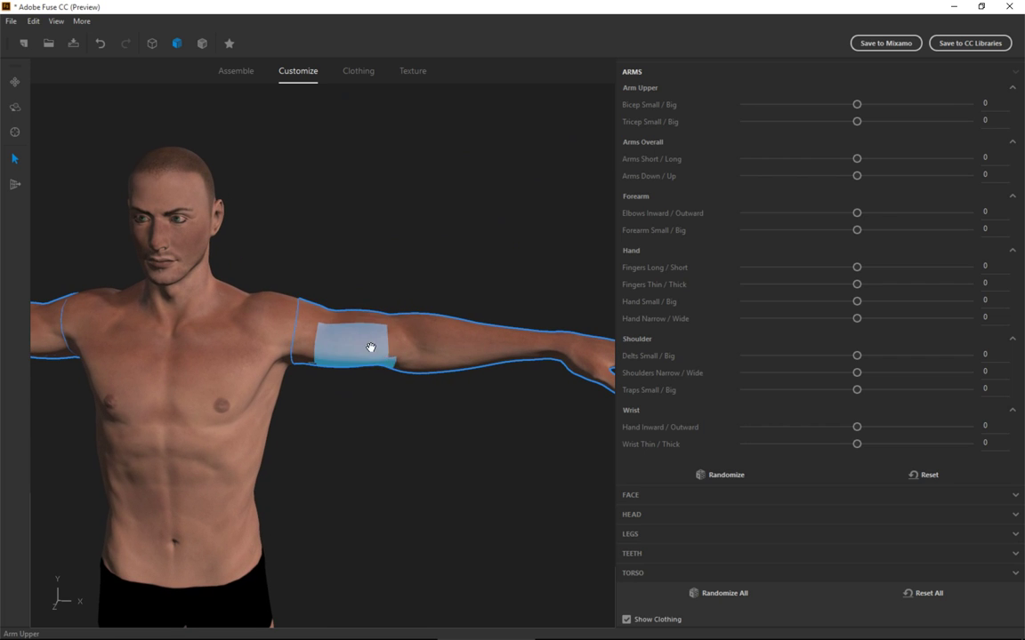
{"action": "left_click", "coordinate": [17, 108]}
{"action": "left_click_drag", "start_coordinate": [407, 334], "coordinate": [299, 351]}
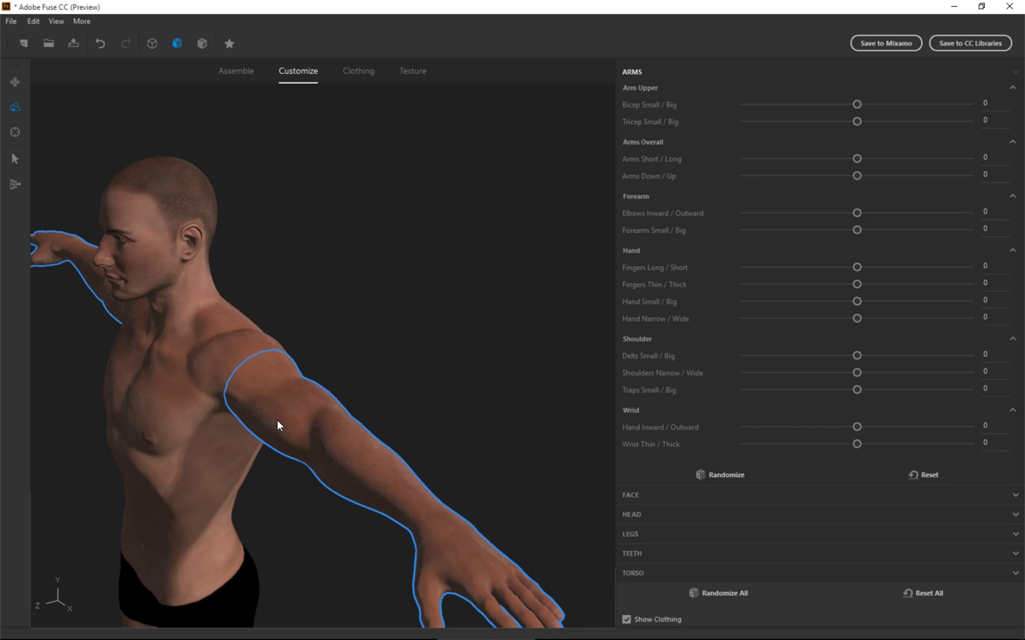
Step: Slim the upper arms, adjust arm length and pose, and widen the shoulders
{"action": "left_click", "coordinate": [14, 158]}
{"action": "left_click_drag", "start_coordinate": [265, 437], "coordinate": [227, 436]}
{"action": "mouse_move", "coordinate": [361, 472]}
{"action": "left_mouse_down"}
{"action": "mouse_move", "coordinate": [337, 471]}
{"action": "mouse_move", "coordinate": [368, 483]}
{"action": "mouse_move", "coordinate": [316, 462]}
{"action": "mouse_move", "coordinate": [360, 476]}
{"action": "left_mouse_up"}
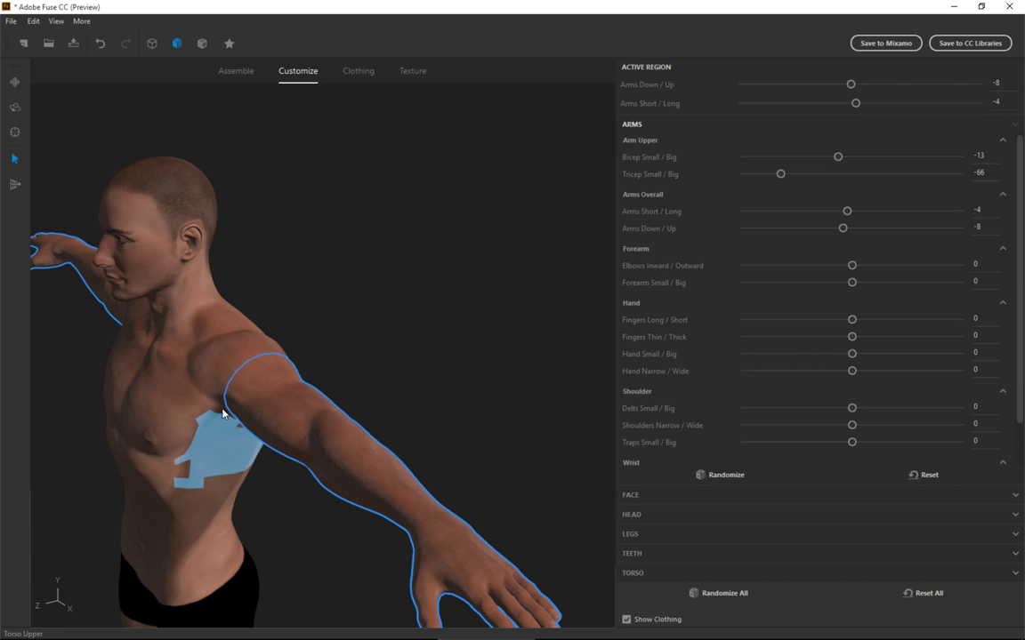
{"action": "left_click_drag", "start_coordinate": [219, 366], "coordinate": [252, 356]}
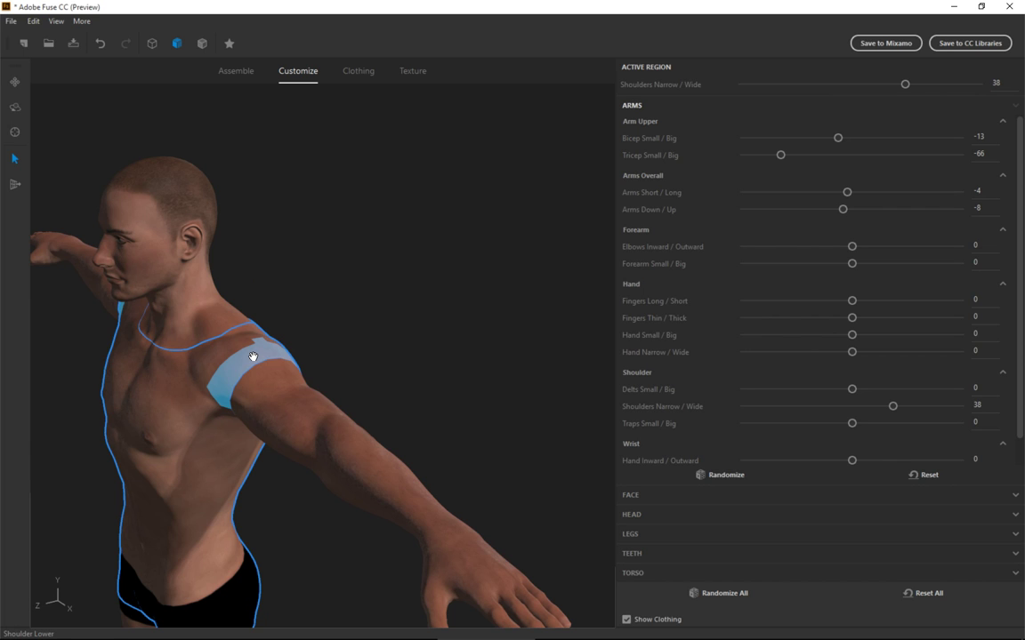
Step: Slim the neck to Neck Thin/Thick -2 and Neck Muscular/Fat 2
{"action": "left_click", "coordinate": [212, 304]}
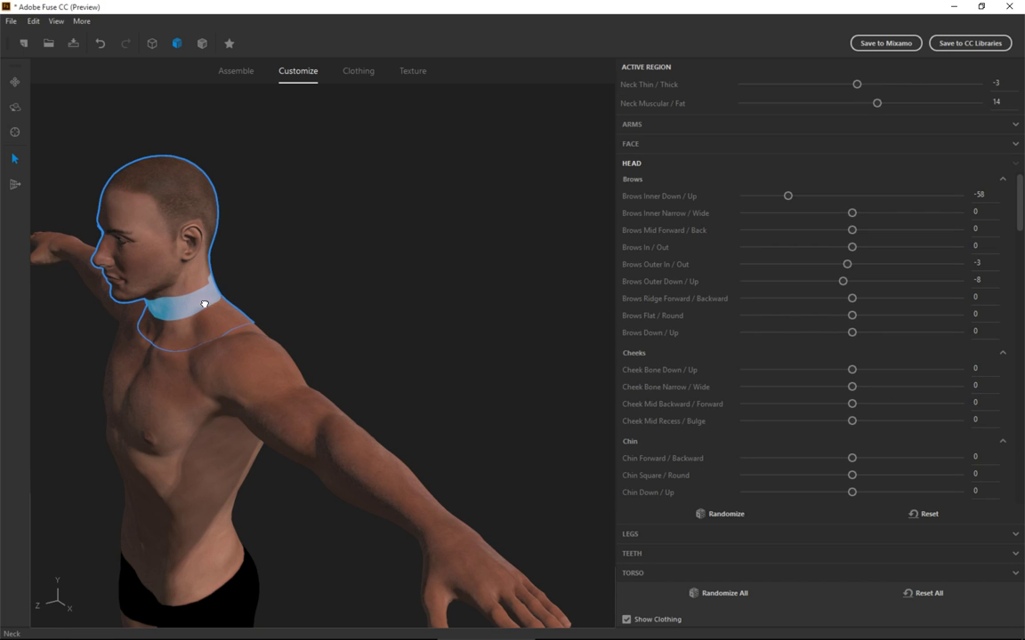
{"action": "left_click_drag", "start_coordinate": [213, 304], "coordinate": [320, 321]}
{"action": "left_click", "coordinate": [11, 106]}
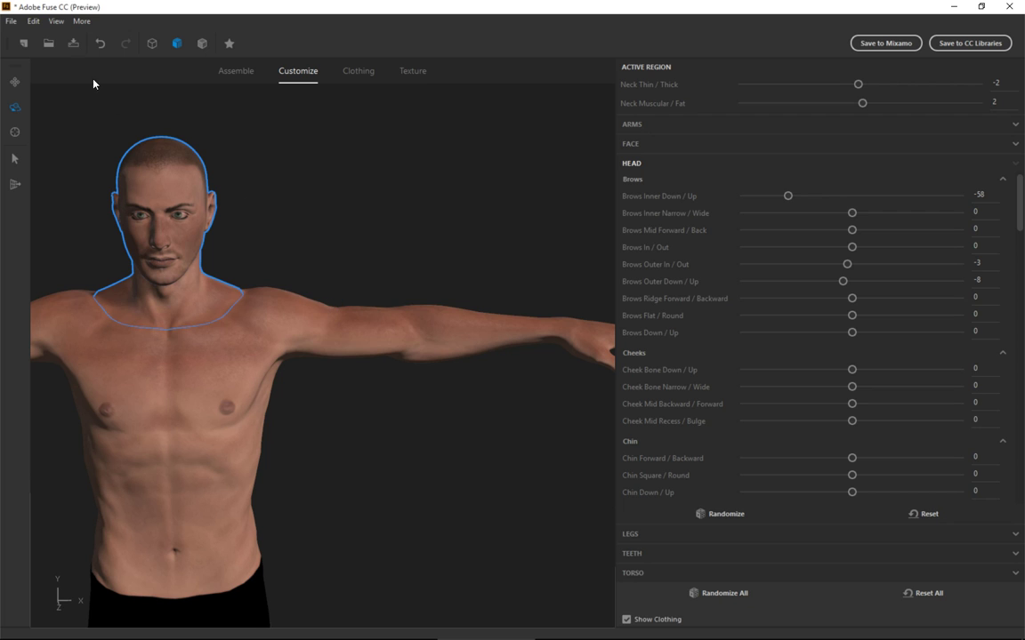
Step: In Save As, create a new folder named Character on the Desktop
{"action": "left_click", "coordinate": [11, 21]}
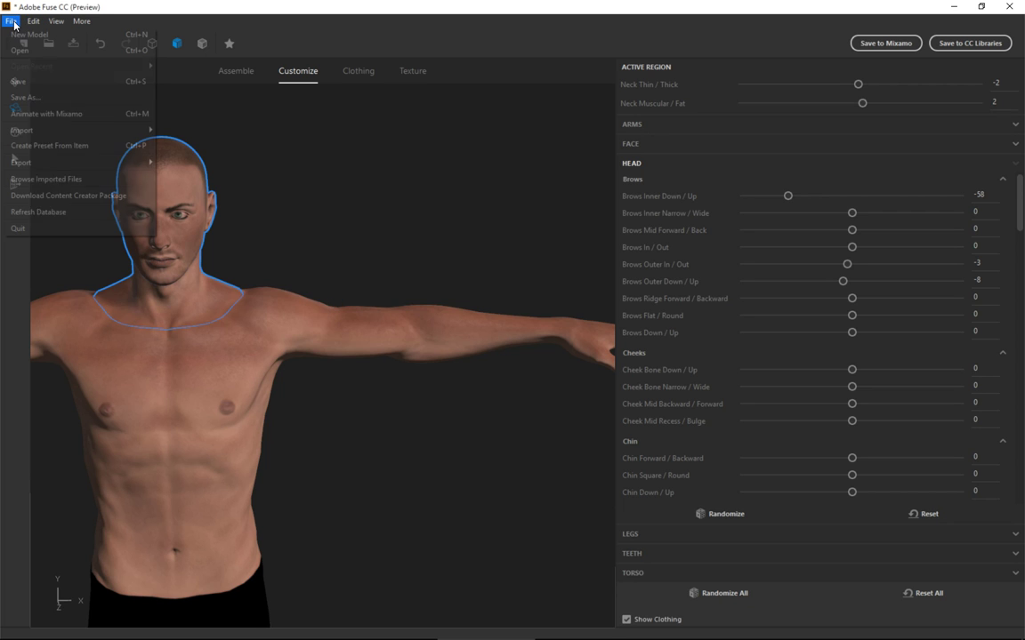
{"action": "left_click", "coordinate": [55, 100]}
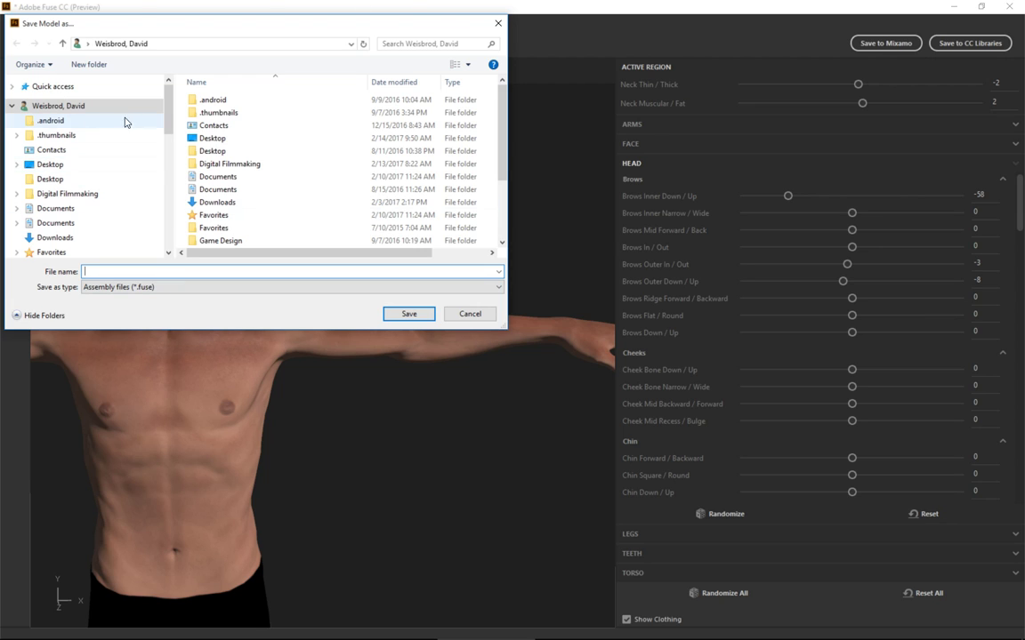
{"action": "left_click", "coordinate": [59, 149]}
{"action": "left_click", "coordinate": [57, 164]}
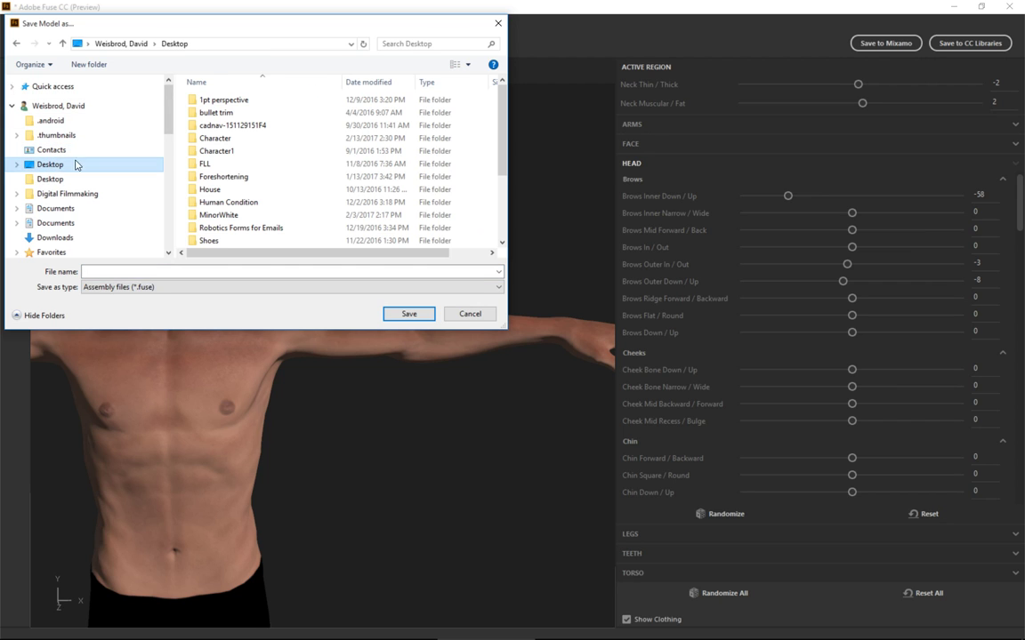
{"action": "left_click", "coordinate": [141, 270]}
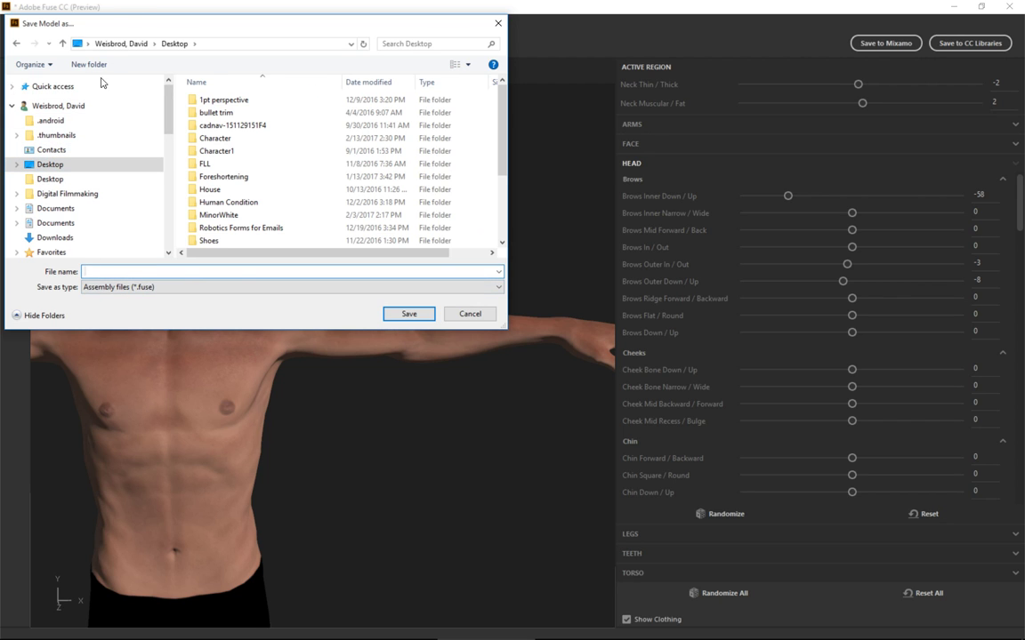
{"action": "left_click", "coordinate": [89, 64]}
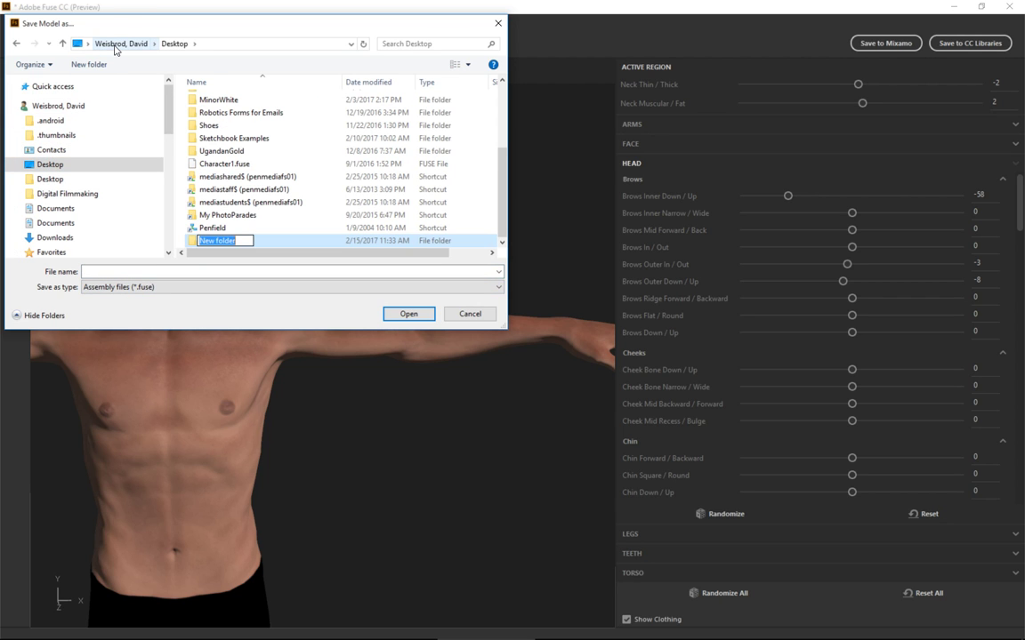
{"action": "type", "text": "Charactyer"}
{"action": "key", "text": "BackSpace"}
{"action": "key", "text": "BackSpace"}
{"action": "key", "text": "BackSpace"}
{"action": "type", "text": "er"}
{"action": "key", "text": "Return"}
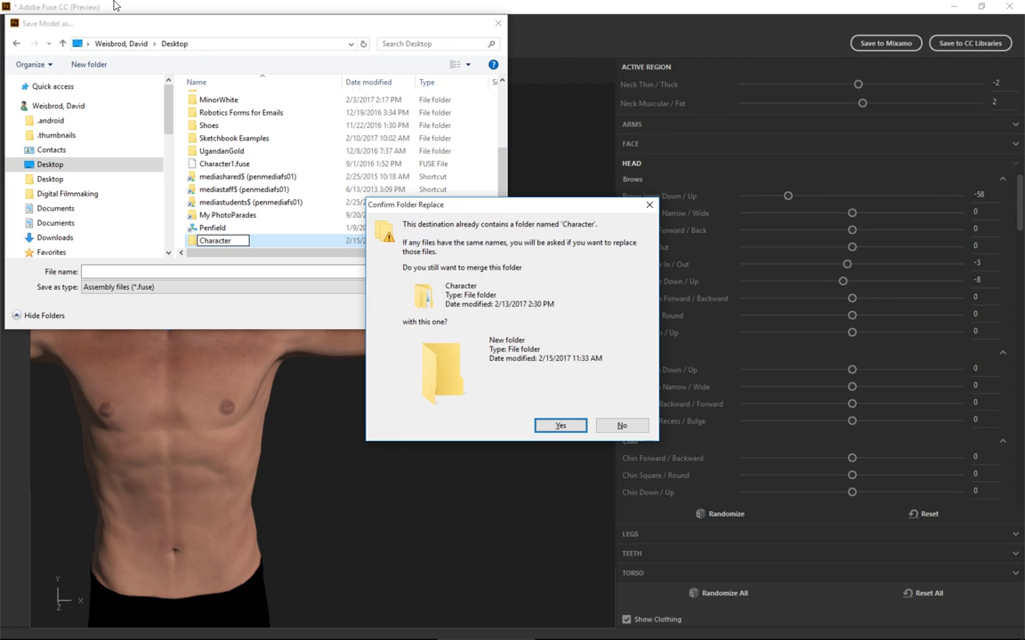
{"action": "left_click", "coordinate": [619, 426]}
Step: Open the new folder and save the model there as Character.fuse
{"action": "double_click", "coordinate": [218, 241]}
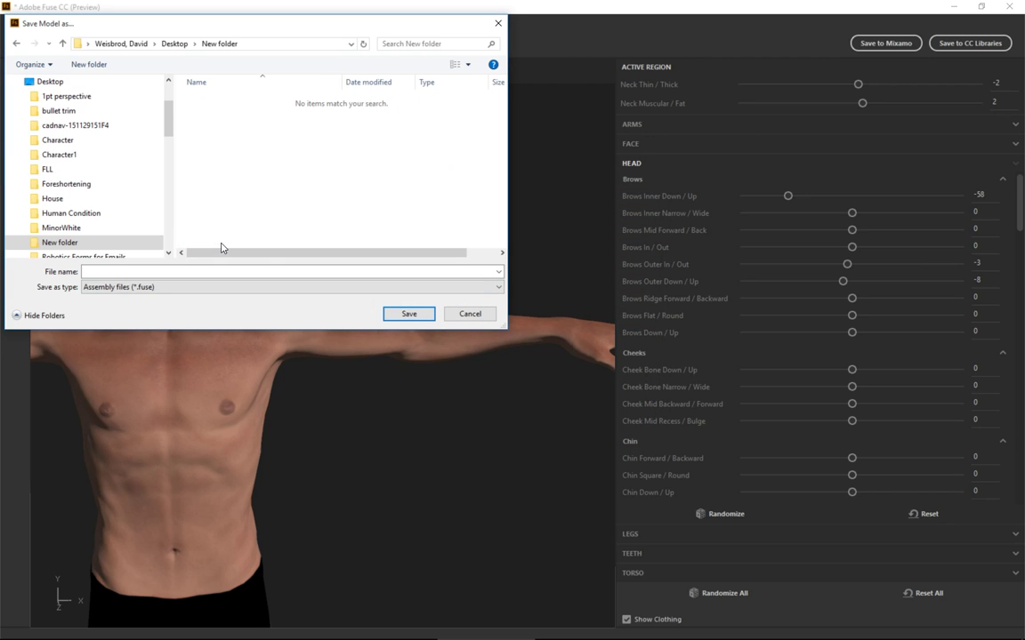
{"action": "left_click", "coordinate": [408, 272]}
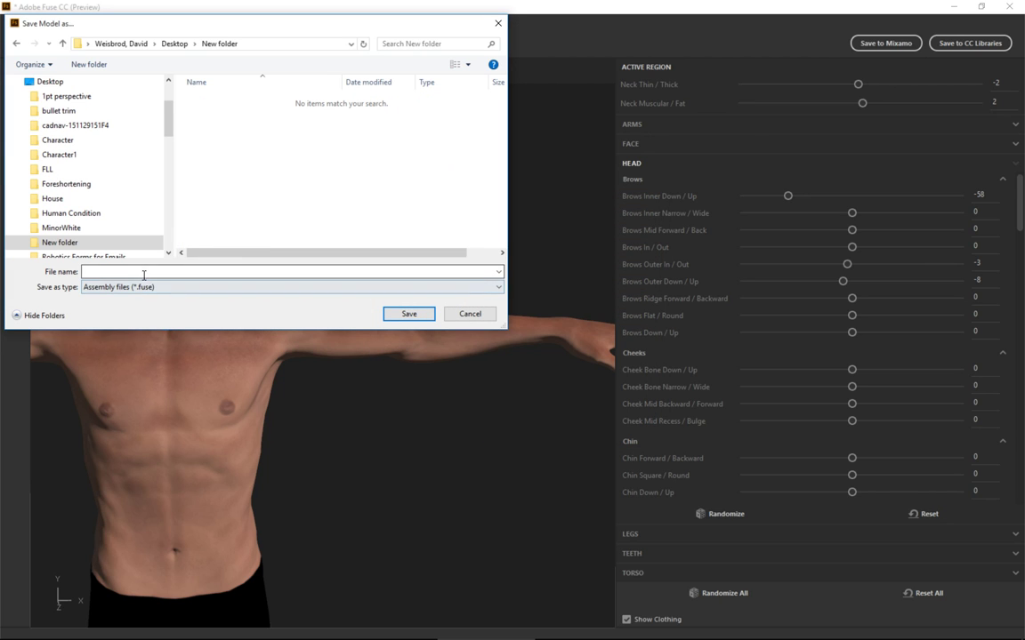
{"action": "type", "text": "Character"}
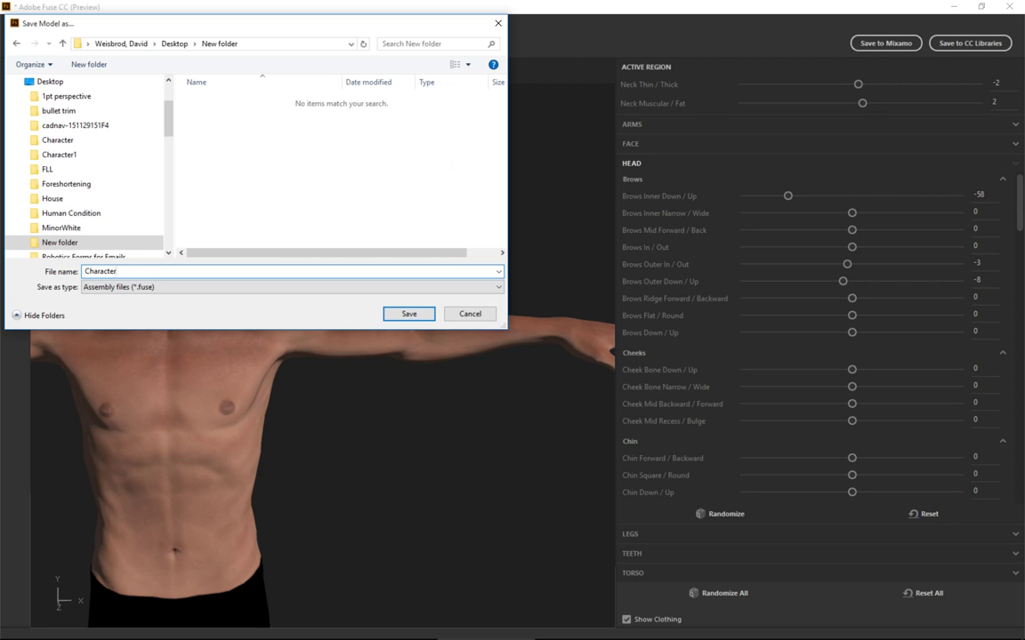
{"action": "key", "text": "Return"}
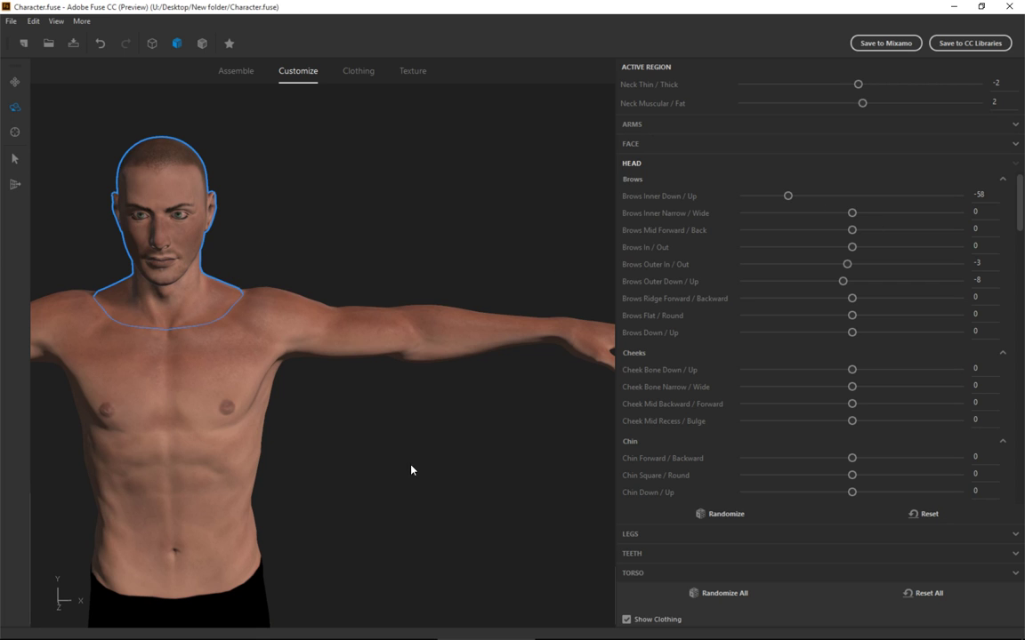
Step: Put the Long Sleeve Button Up shirt on the character from the Clothing library
{"action": "left_click", "coordinate": [234, 72]}
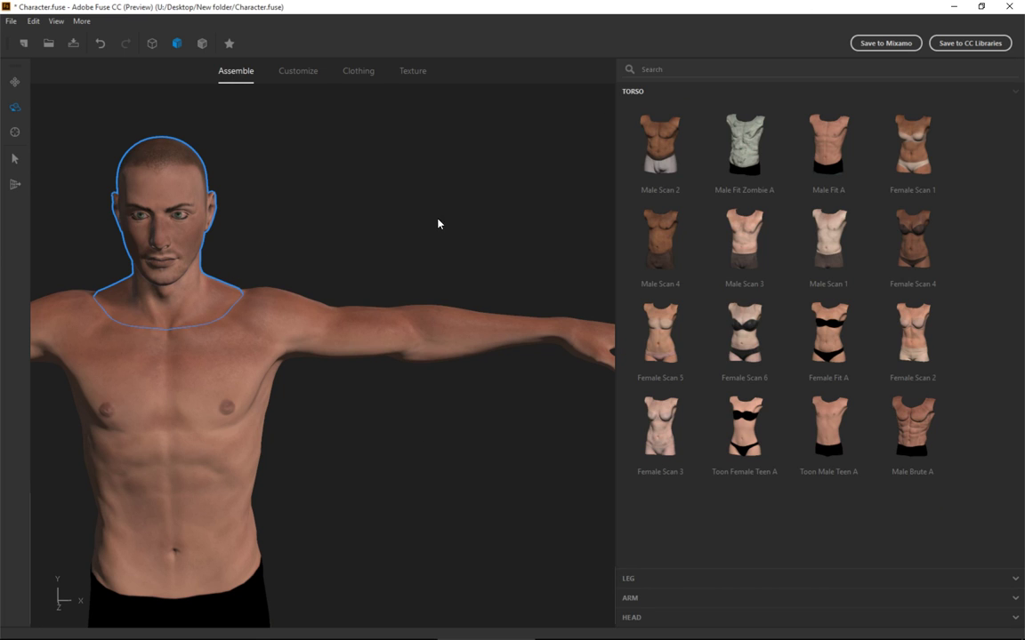
{"action": "left_click", "coordinate": [369, 76]}
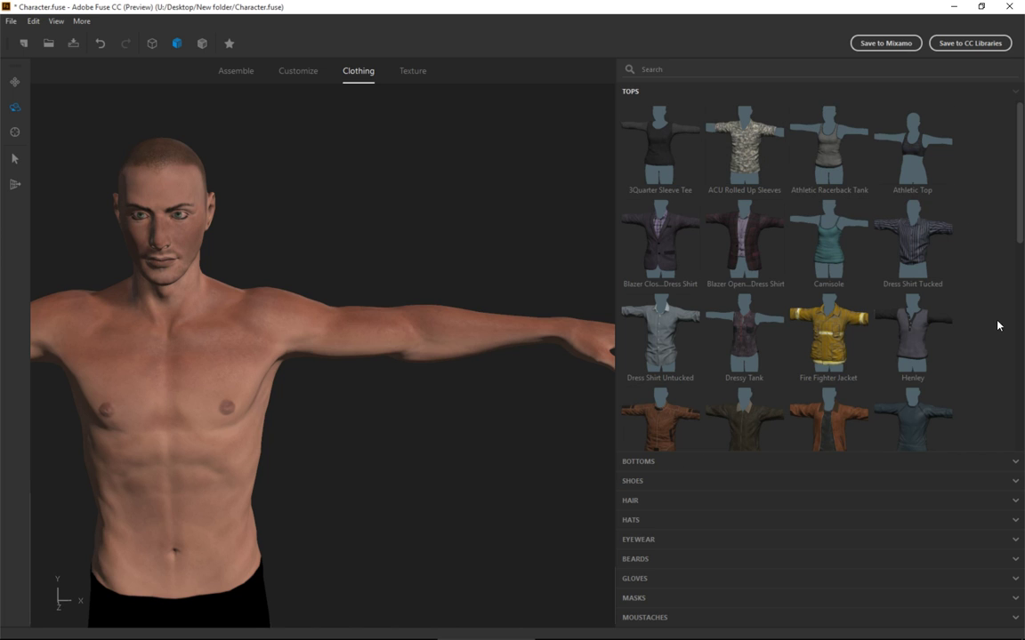
{"action": "left_click_drag", "start_coordinate": [1016, 229], "coordinate": [1021, 325]}
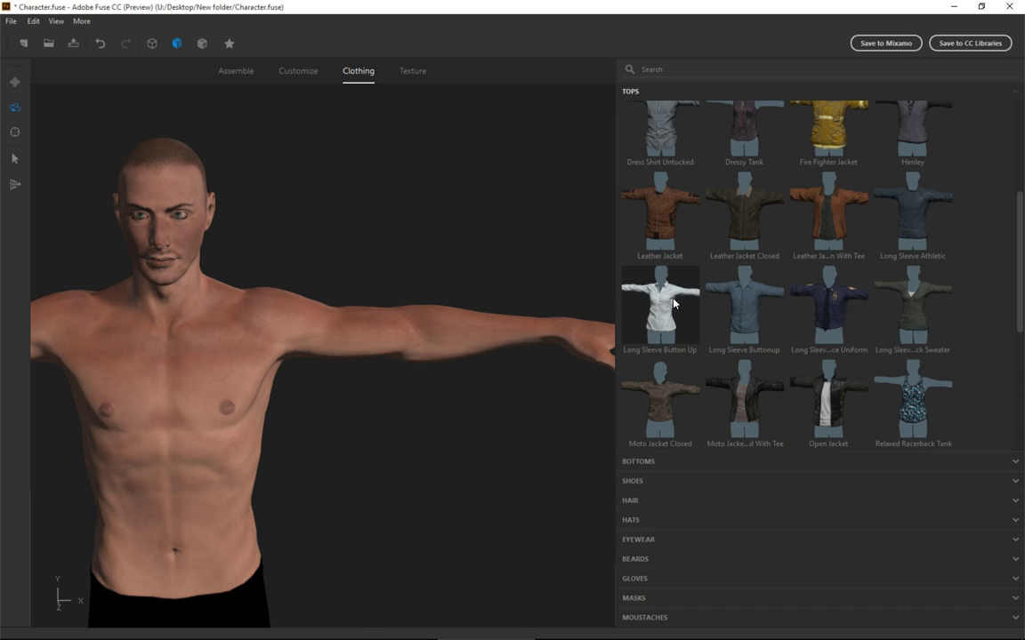
{"action": "left_click_drag", "start_coordinate": [673, 304], "coordinate": [325, 361]}
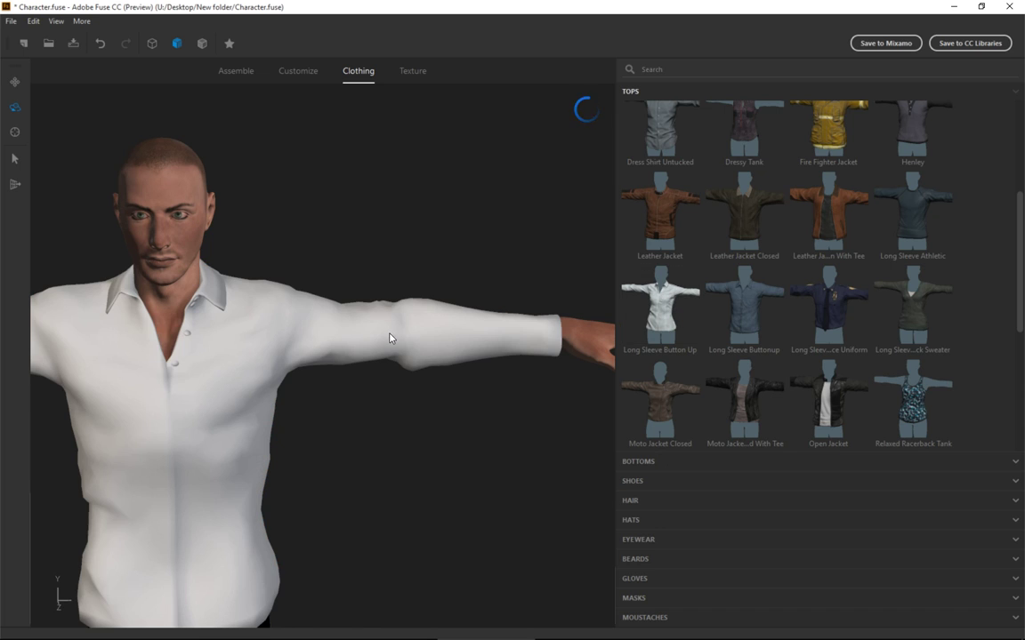
{"action": "left_click_drag", "start_coordinate": [332, 279], "coordinate": [202, 294]}
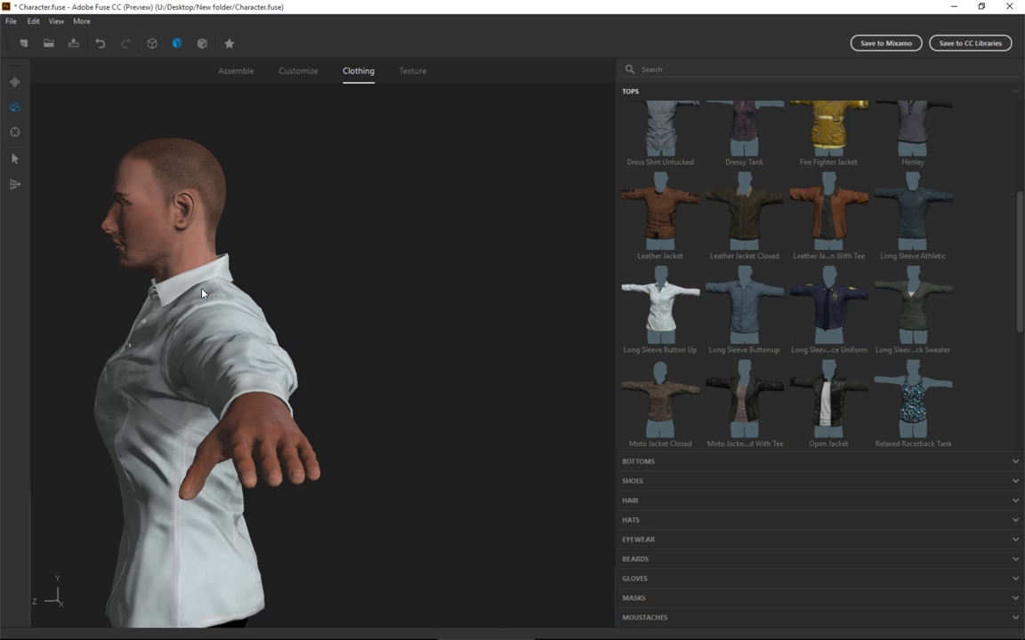
{"action": "left_click_drag", "start_coordinate": [197, 293], "coordinate": [570, 298]}
Step: Try another top, then dress the character in the brown Leather Jacket
{"action": "left_click", "coordinate": [742, 294]}
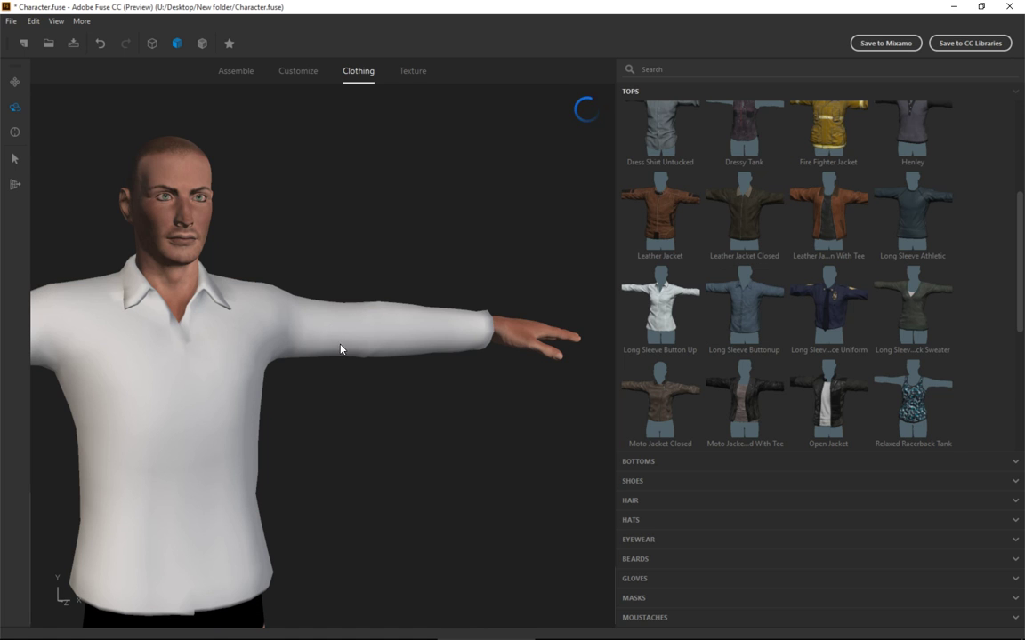
{"action": "left_click_drag", "start_coordinate": [346, 345], "coordinate": [199, 352]}
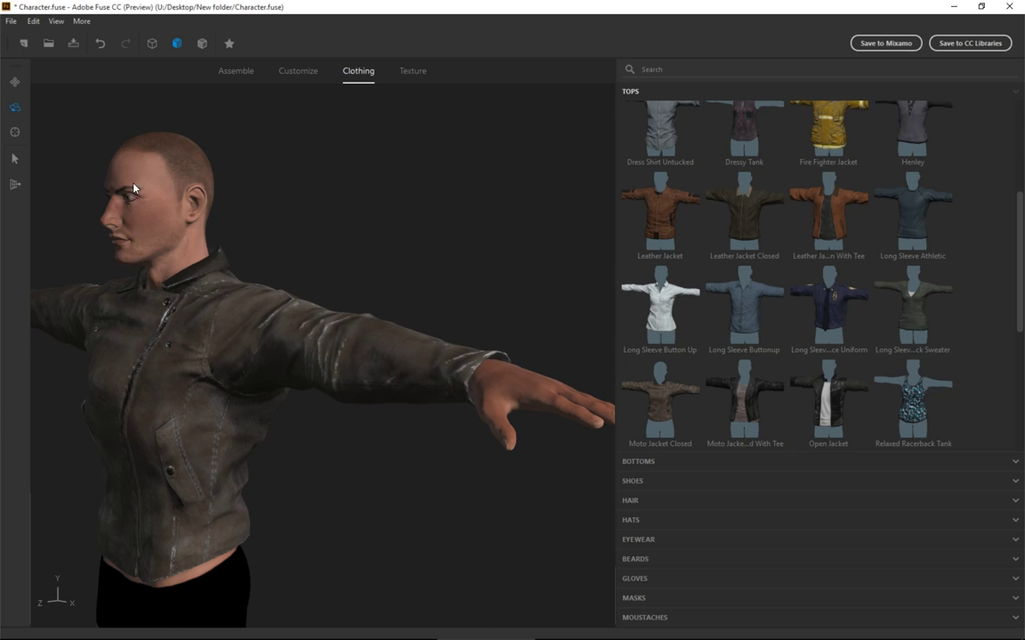
{"action": "left_click_drag", "start_coordinate": [215, 331], "coordinate": [322, 343]}
{"action": "scroll", "coordinate": [752, 310], "scroll_direction": "up", "scroll_amount": 1}
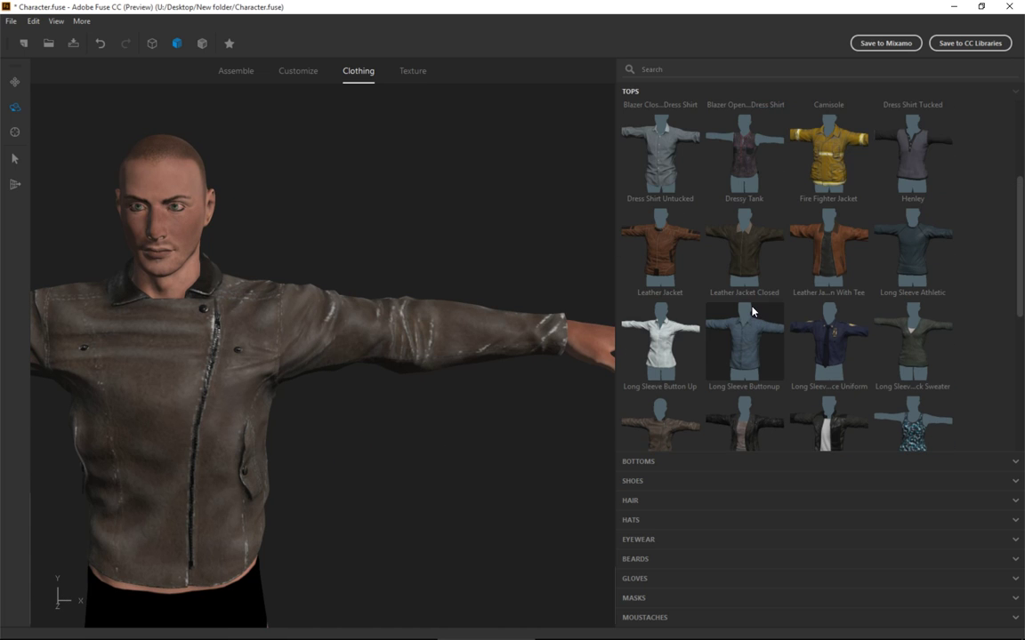
{"action": "left_click", "coordinate": [673, 253]}
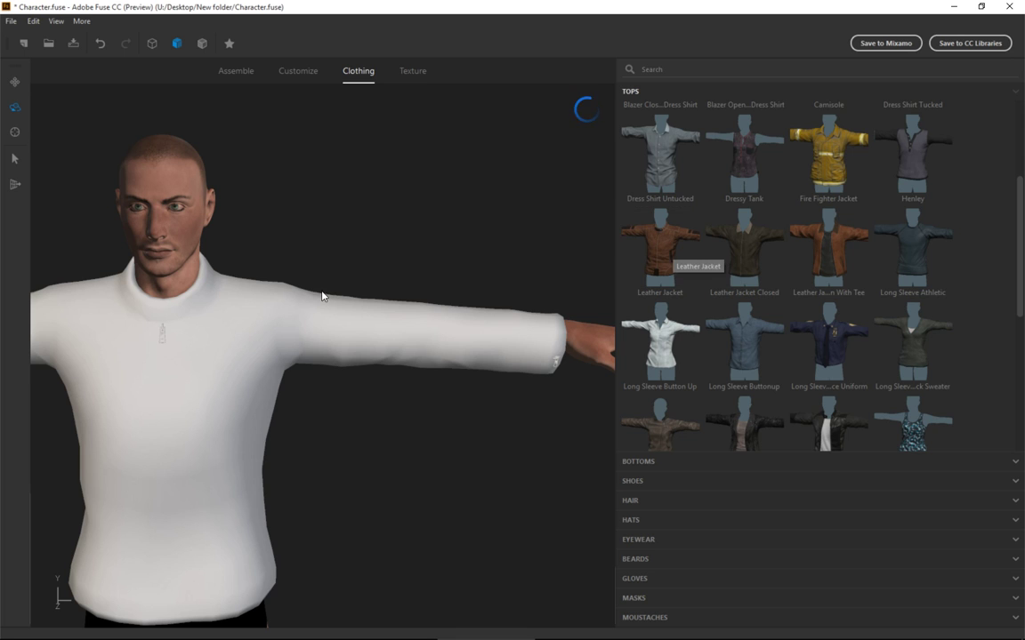
{"action": "left_click_drag", "start_coordinate": [290, 338], "coordinate": [557, 455]}
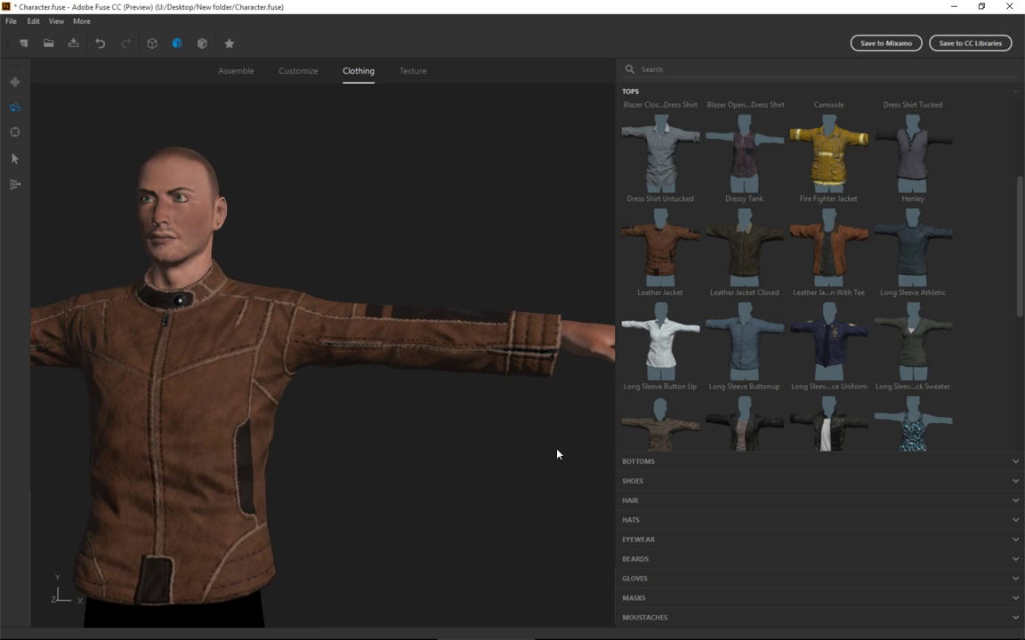
Step: Put blue Bootcut Pant jeans on the character from BOTTOMS, then browse the SHOES list
{"action": "left_click", "coordinate": [764, 463]}
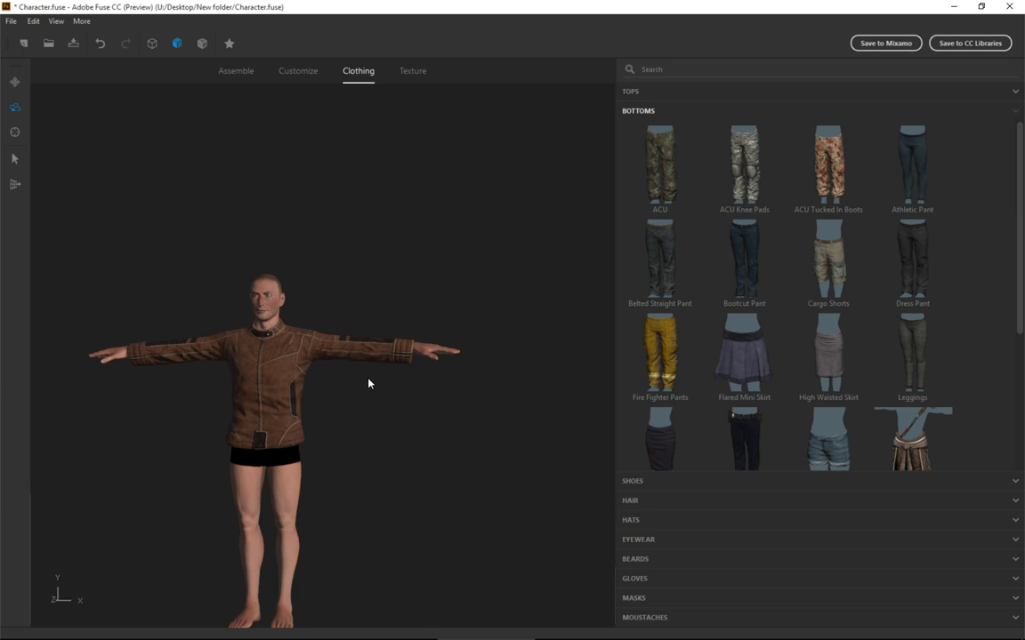
{"action": "left_click", "coordinate": [748, 254]}
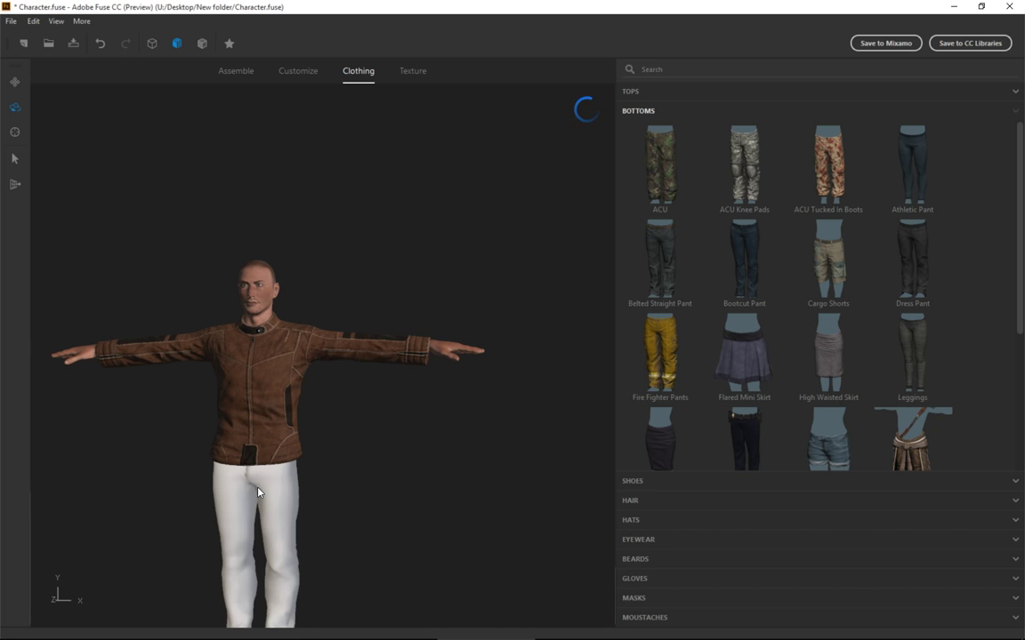
{"action": "mouse_move", "coordinate": [357, 418]}
{"action": "left_mouse_down"}
{"action": "mouse_move", "coordinate": [276, 428]}
{"action": "mouse_move", "coordinate": [221, 404]}
{"action": "mouse_move", "coordinate": [330, 452]}
{"action": "mouse_move", "coordinate": [368, 427]}
{"action": "left_mouse_up"}
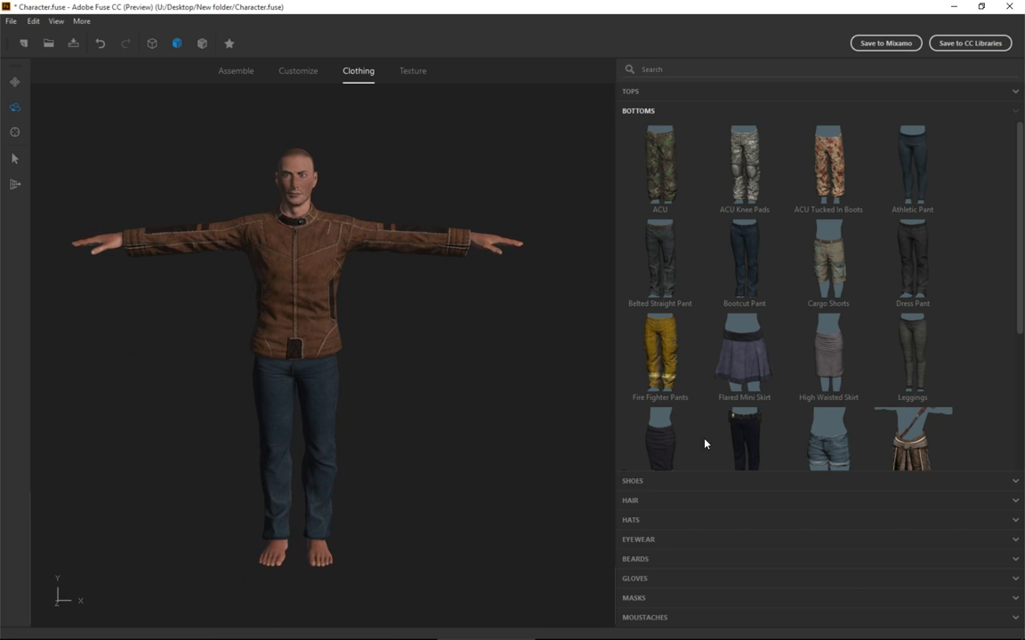
{"action": "left_click", "coordinate": [694, 480]}
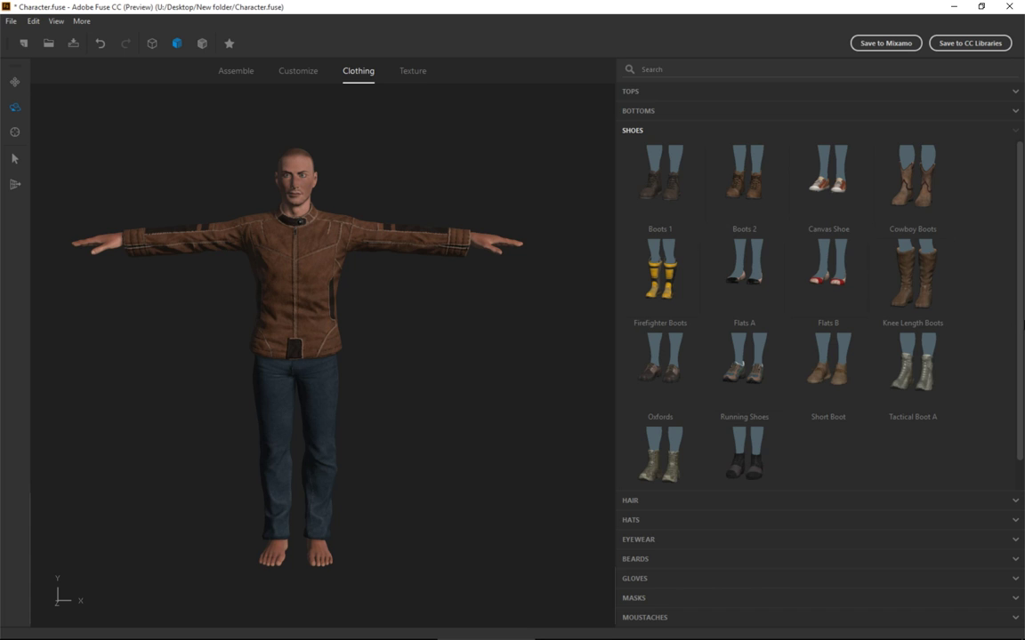
Step: Delete the leather jacket and jeans, and put on Belted Straight Pant trousers
{"action": "left_click", "coordinate": [711, 110]}
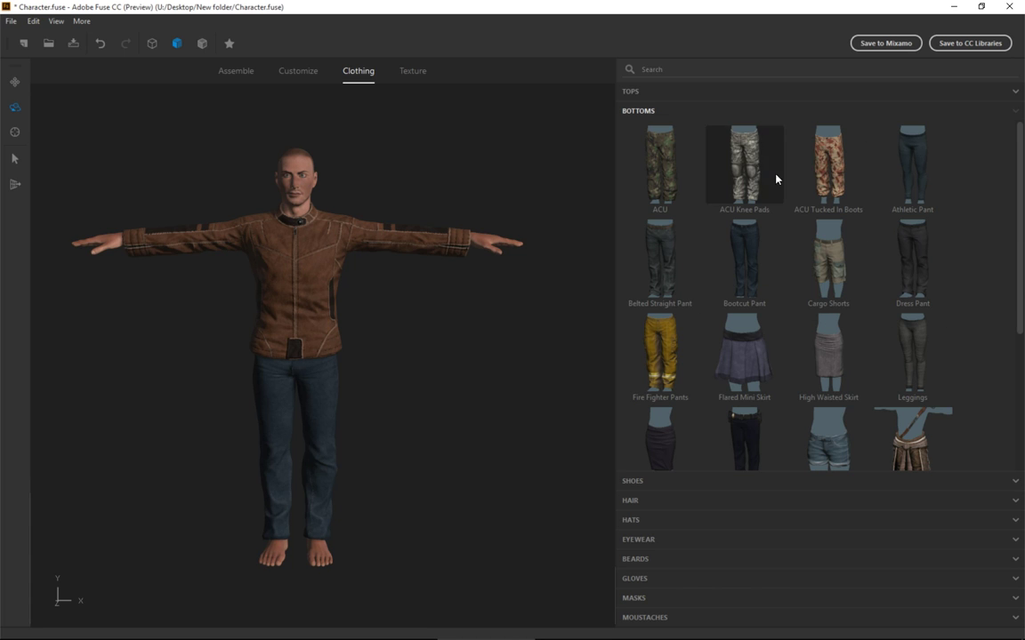
{"action": "mouse_move", "coordinate": [1020, 285]}
{"action": "left_mouse_down"}
{"action": "mouse_move", "coordinate": [1021, 436]}
{"action": "mouse_move", "coordinate": [1021, 303]}
{"action": "left_mouse_up"}
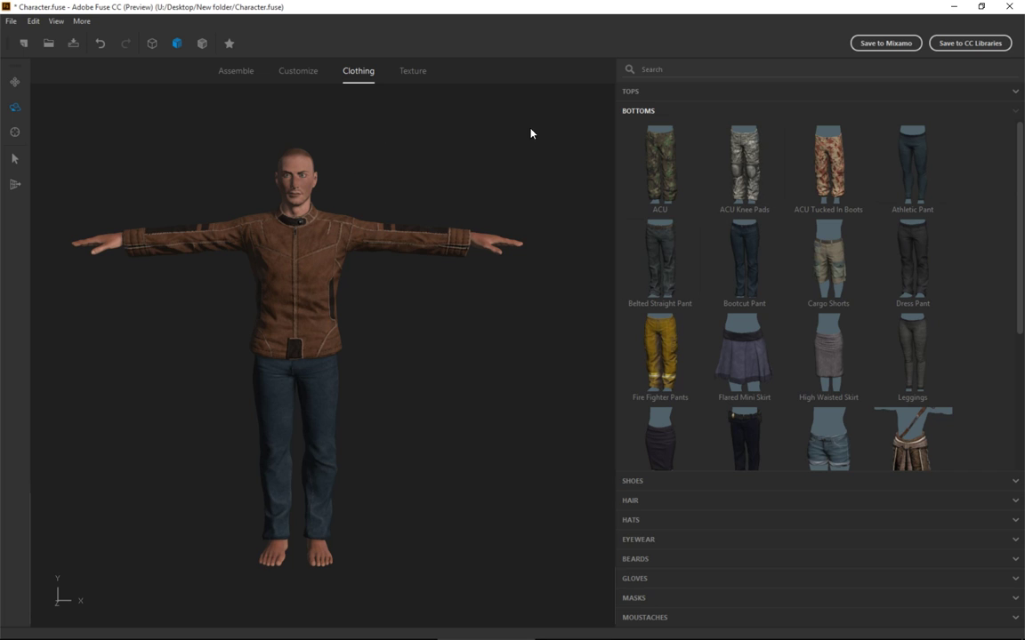
{"action": "left_click", "coordinate": [299, 256]}
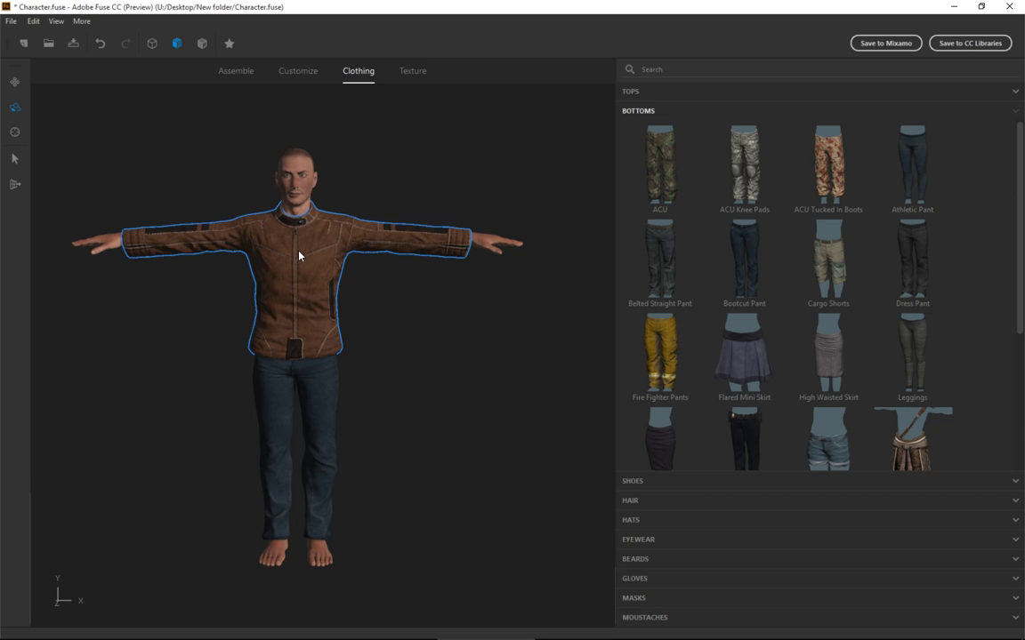
{"action": "key", "text": "Delete"}
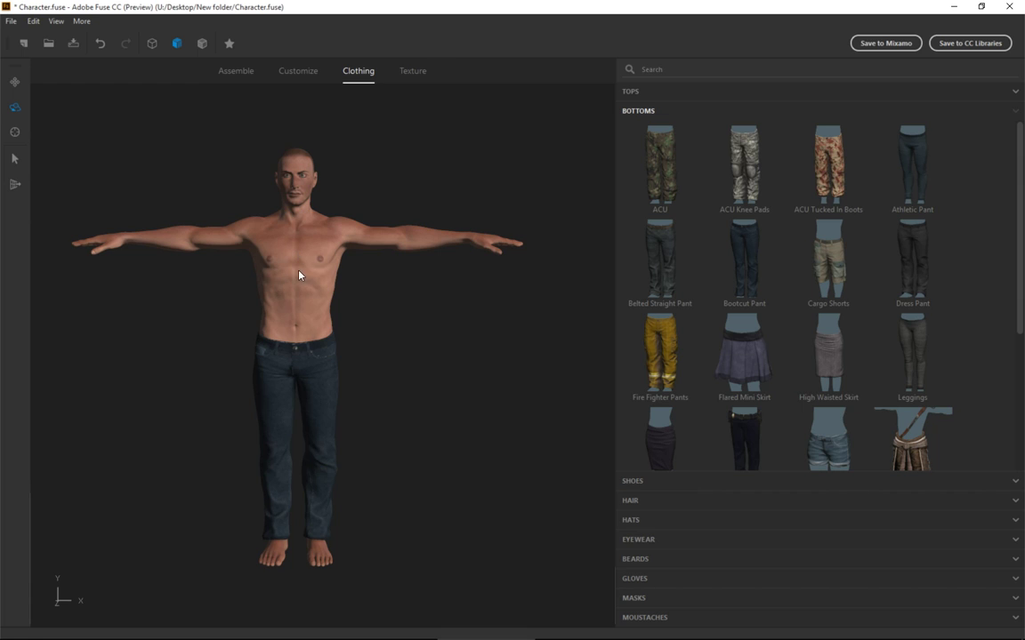
{"action": "key", "text": "Delete"}
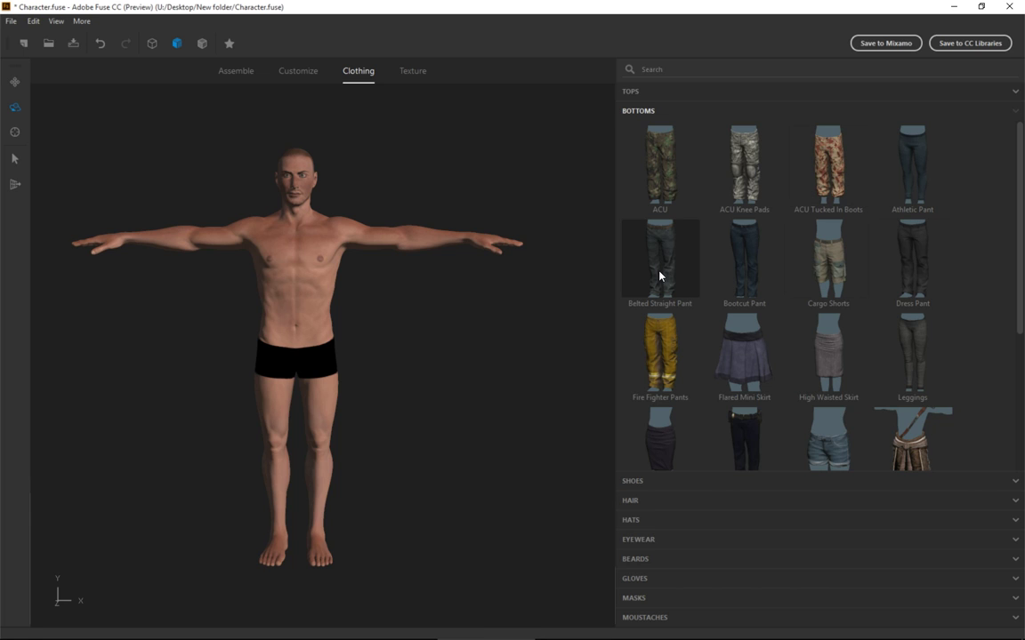
{"action": "left_click", "coordinate": [722, 254]}
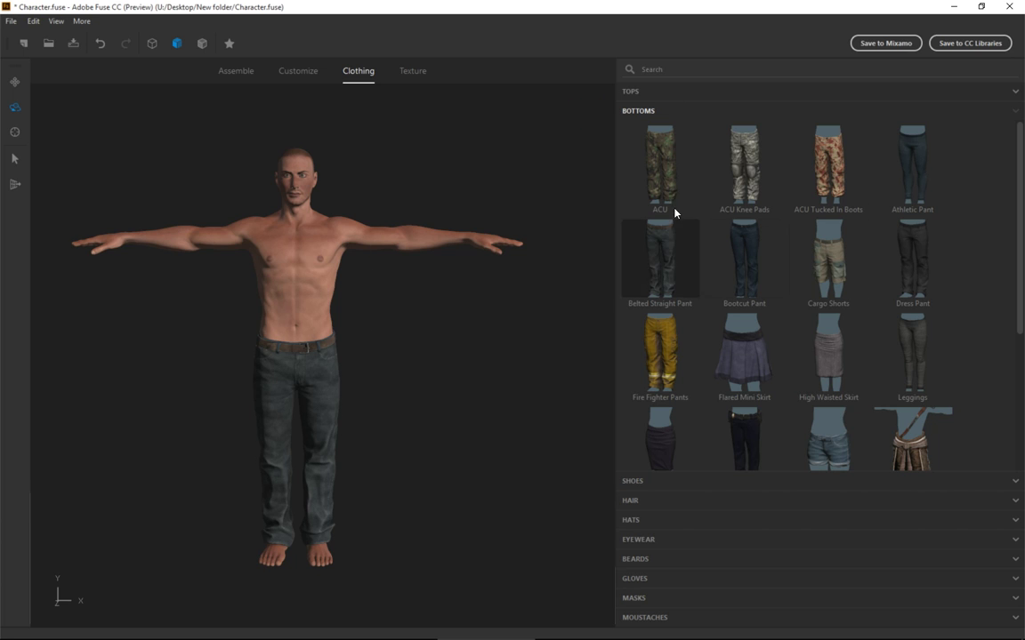
{"action": "left_click", "coordinate": [670, 92]}
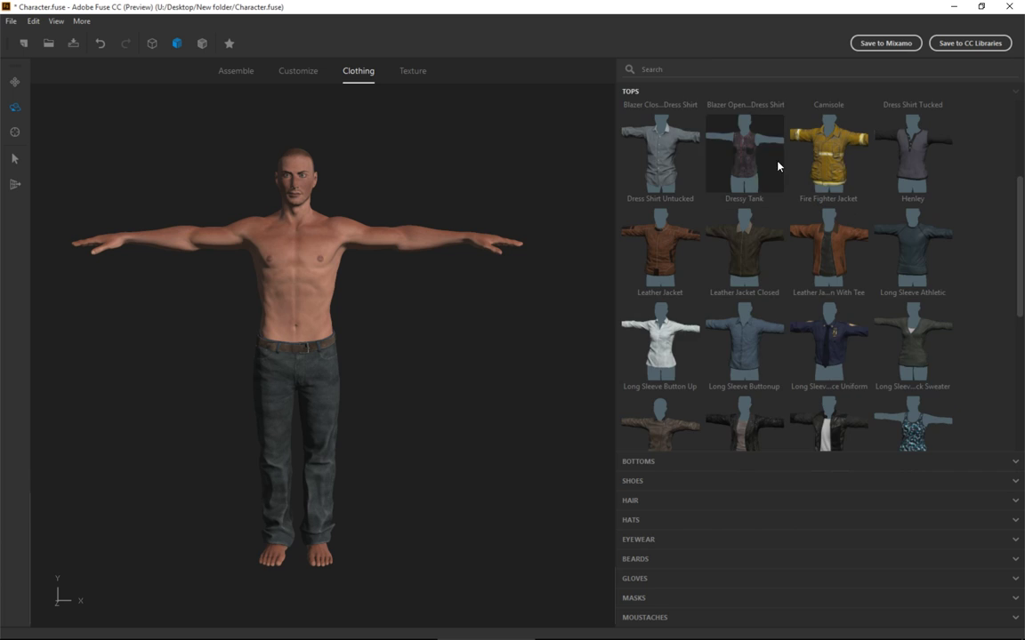
Step: Dress the character in the Long Sleeve Athletic top and show its 512 x 512 satin texture settings
{"action": "left_click", "coordinate": [915, 257]}
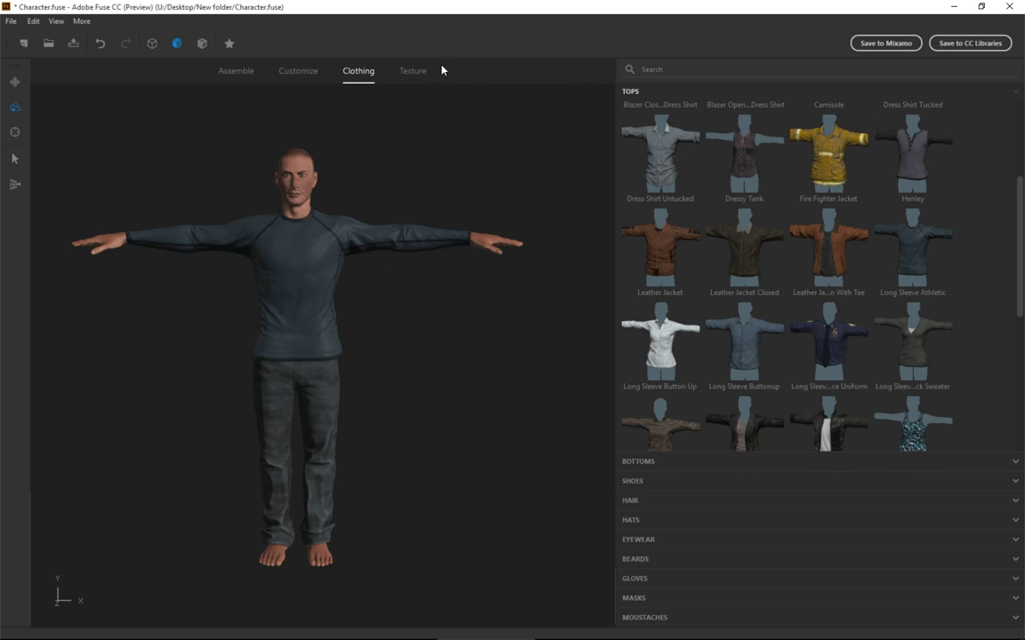
{"action": "left_click", "coordinate": [311, 76]}
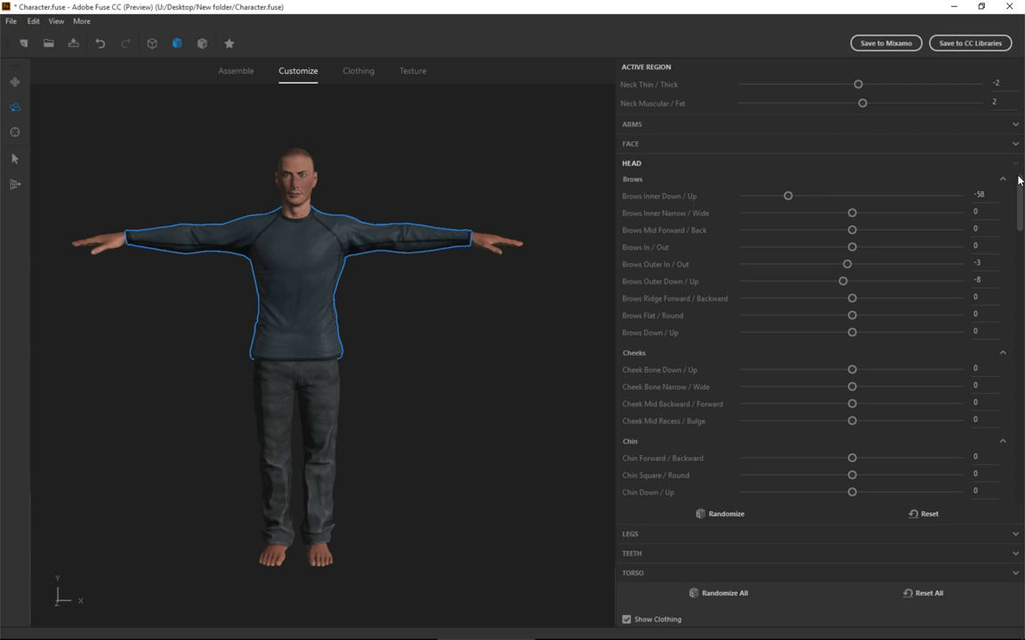
{"action": "scroll", "coordinate": [1020, 181], "scroll_direction": "down", "scroll_amount": 15}
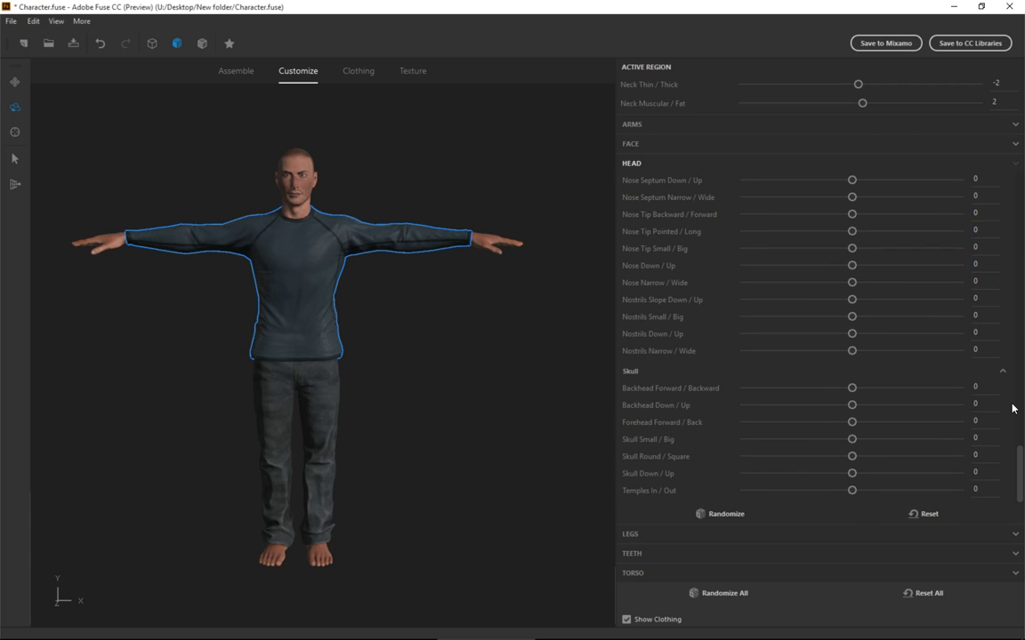
{"action": "left_click", "coordinate": [353, 73]}
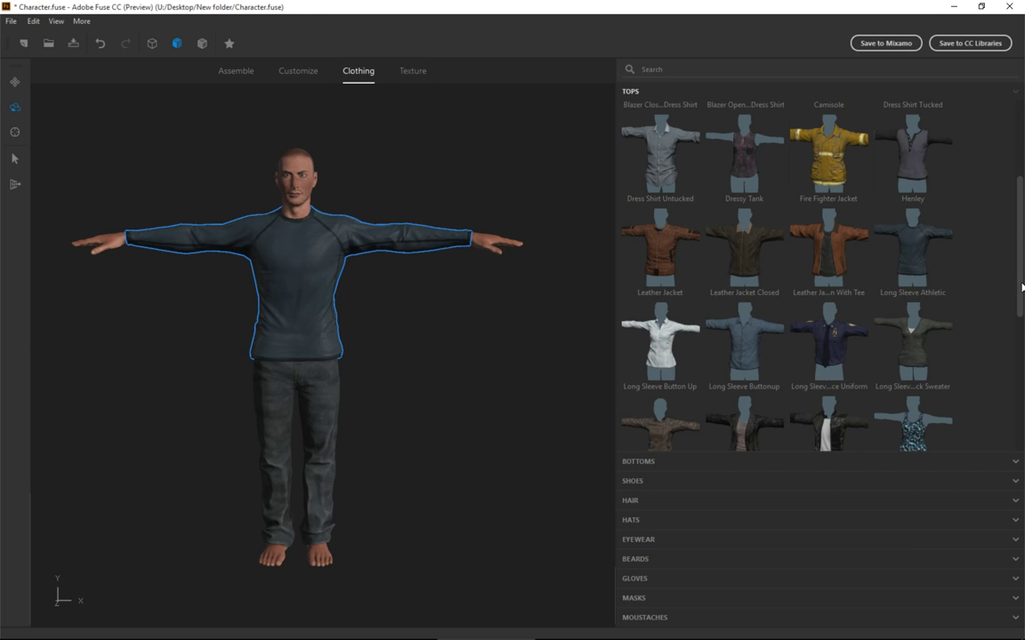
{"action": "left_click_drag", "start_coordinate": [1022, 286], "coordinate": [1022, 456]}
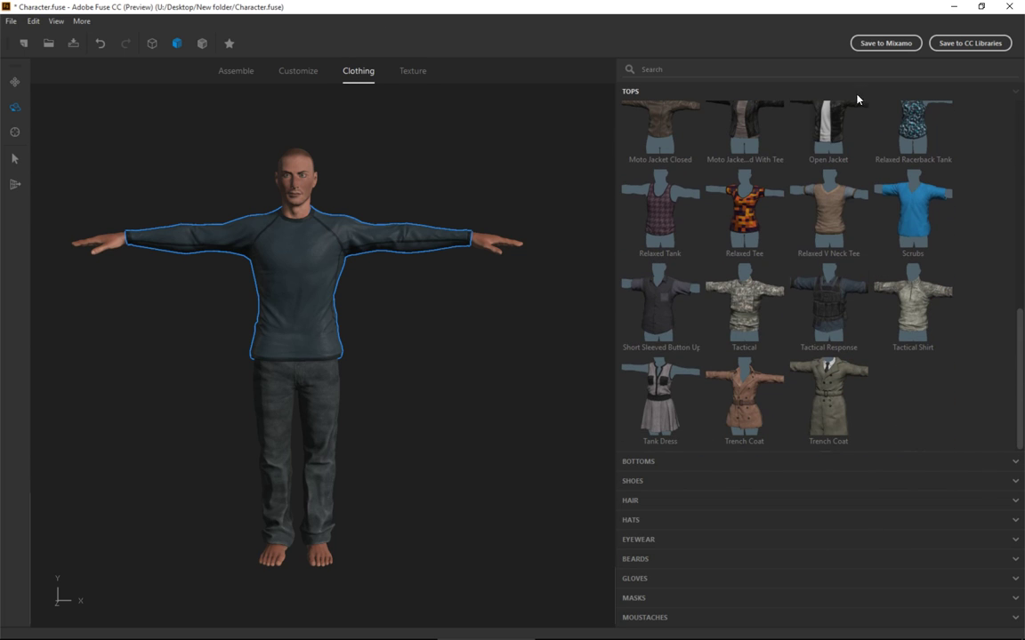
{"action": "left_click", "coordinate": [413, 72]}
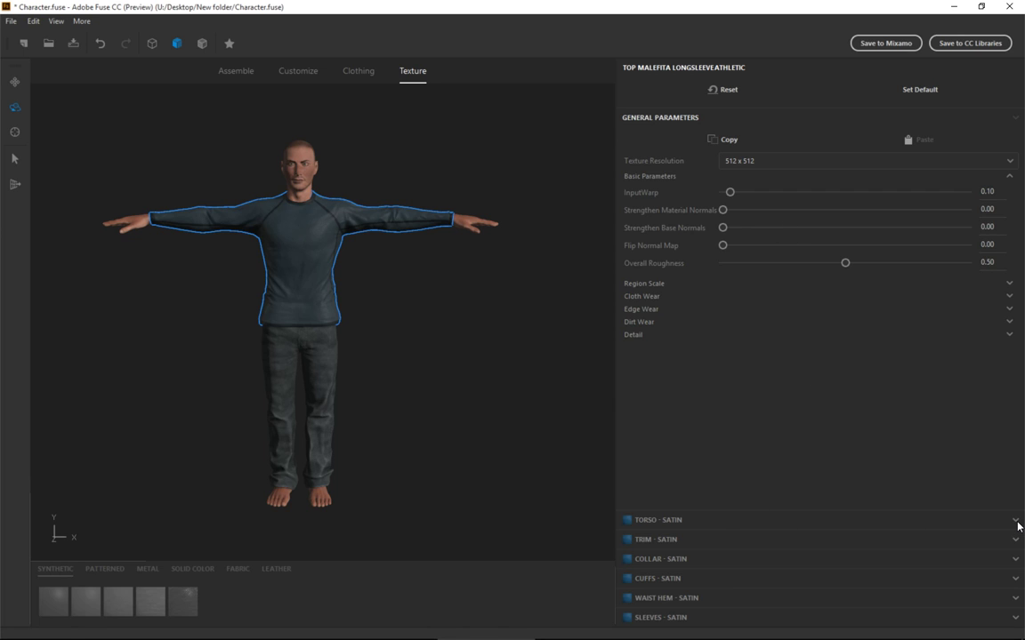
Step: Colour the shirt's torso fabric dark red
{"action": "left_click", "coordinate": [1015, 521]}
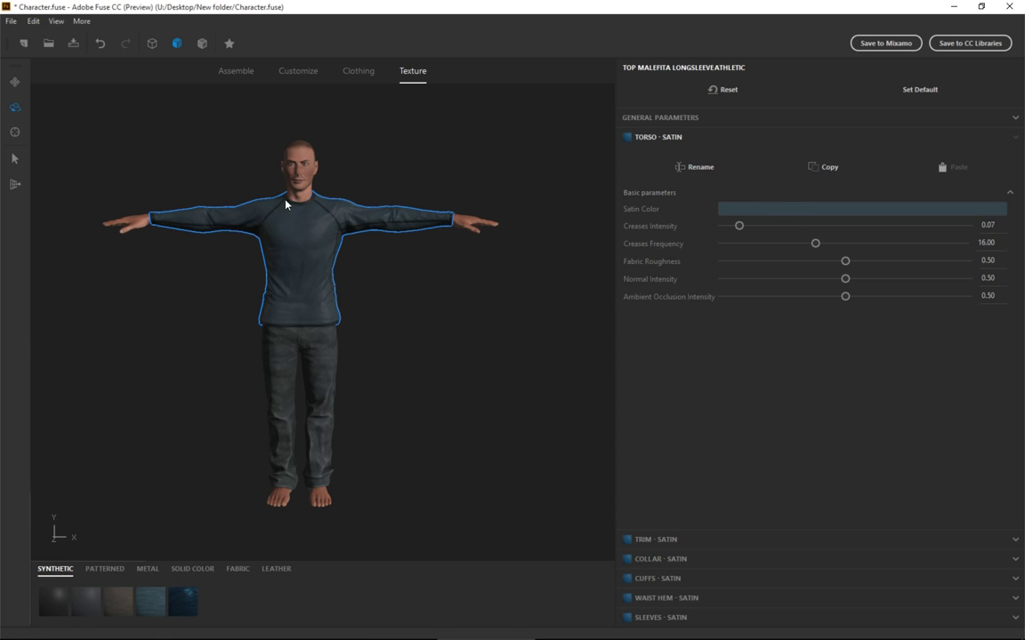
{"action": "left_click", "coordinate": [756, 210]}
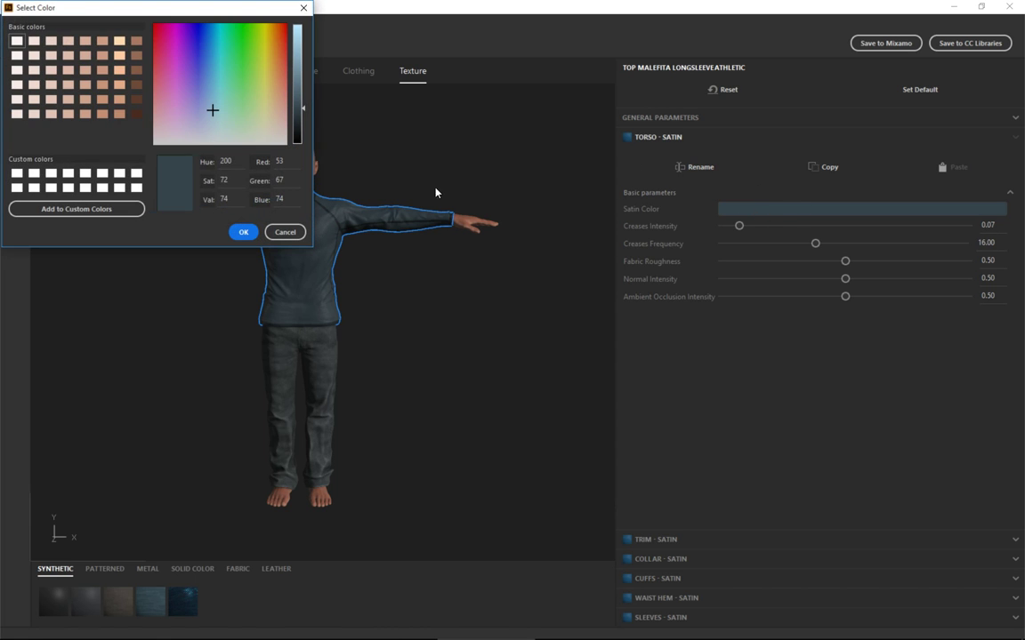
{"action": "left_click", "coordinate": [157, 28]}
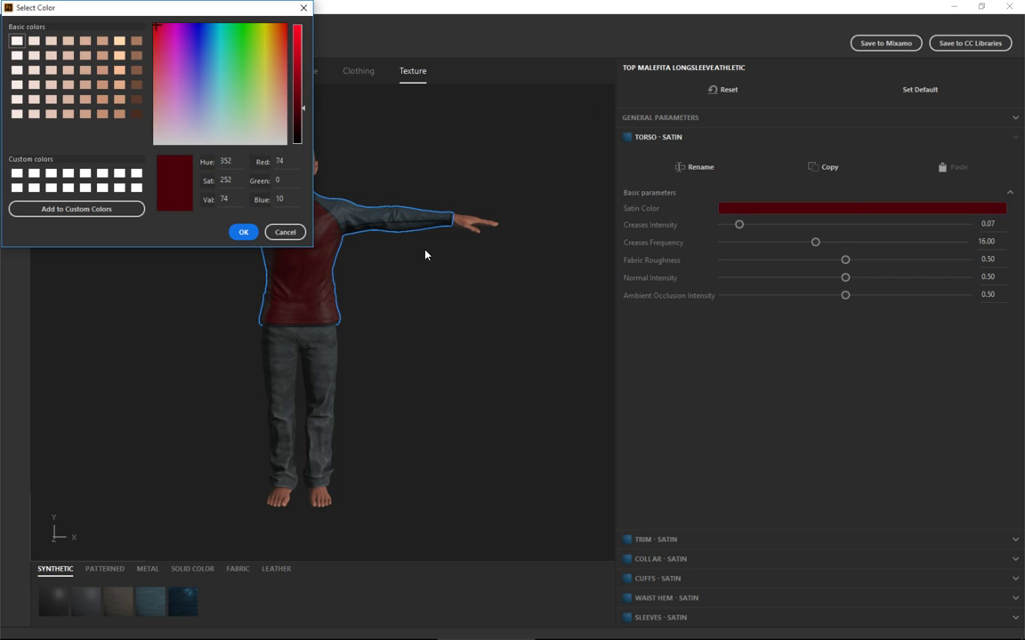
{"action": "key", "text": "Return"}
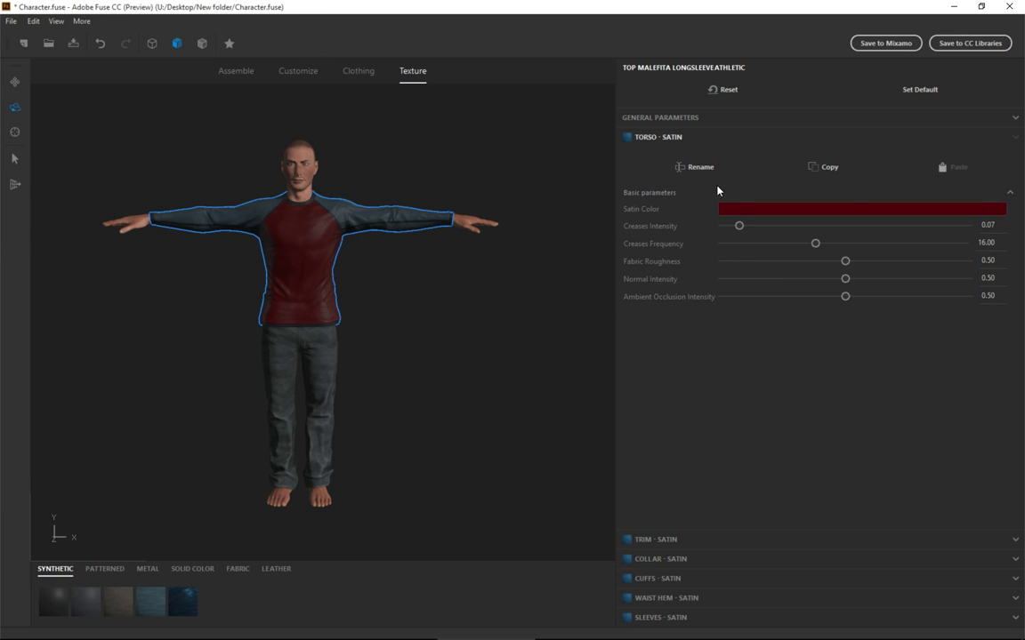
Step: Change the shirt's trim fabric colour to green
{"action": "left_click", "coordinate": [684, 542]}
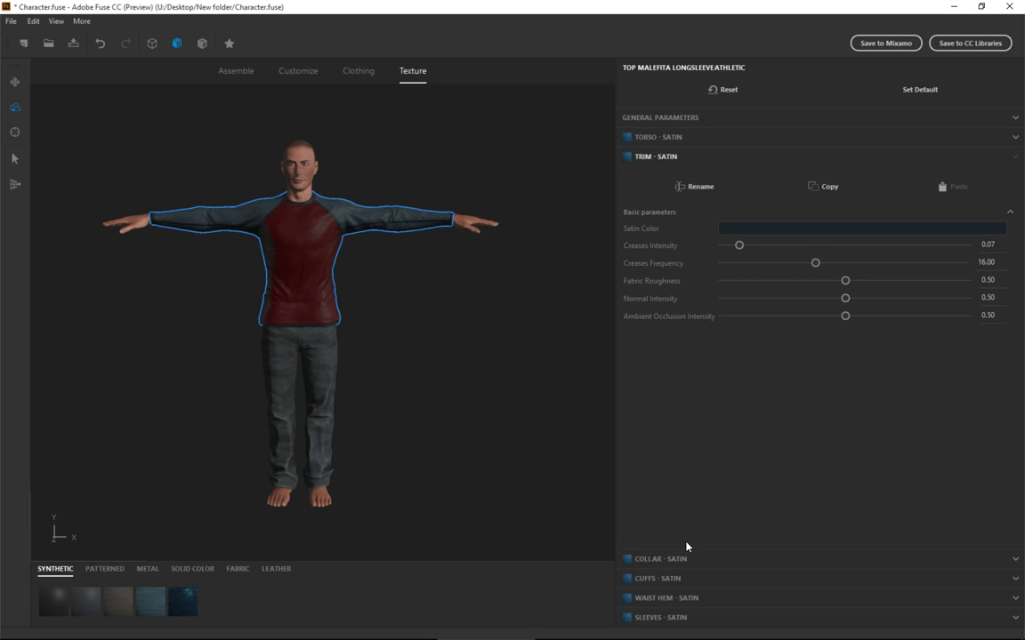
{"action": "left_click", "coordinate": [805, 230]}
{"action": "left_click", "coordinate": [212, 47]}
{"action": "left_click", "coordinate": [246, 32]}
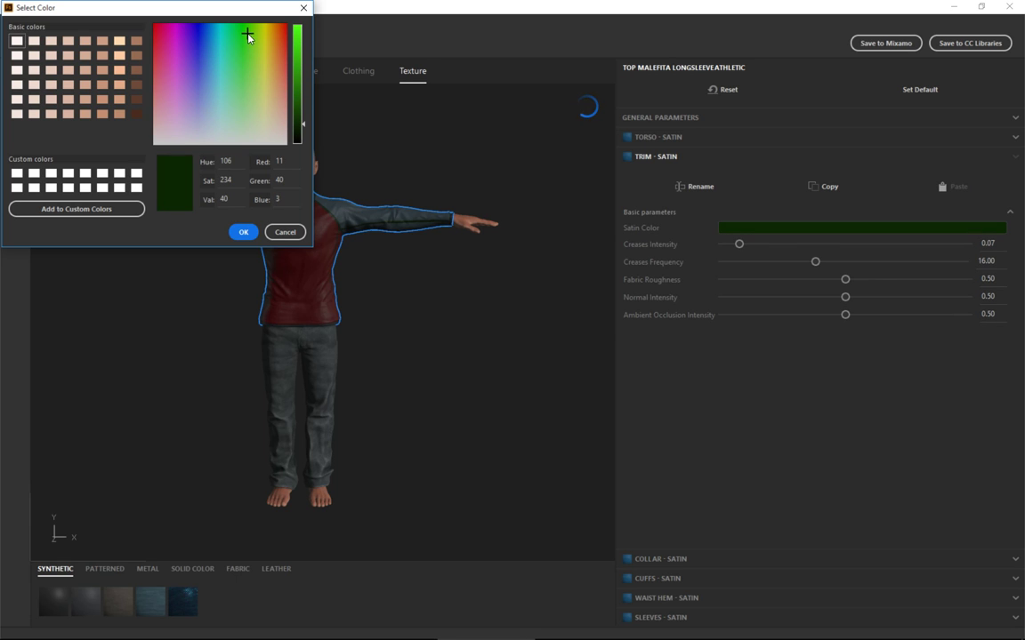
{"action": "left_click", "coordinate": [244, 232]}
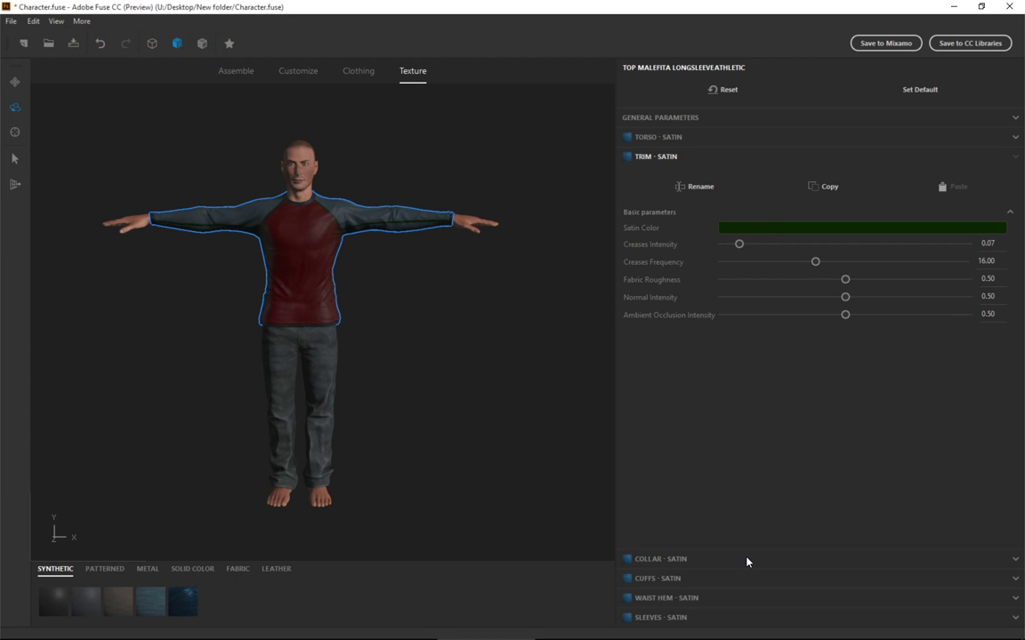
Step: Change the shirt's collar fabric colour to purple
{"action": "left_click", "coordinate": [748, 560]}
{"action": "left_click", "coordinate": [750, 250]}
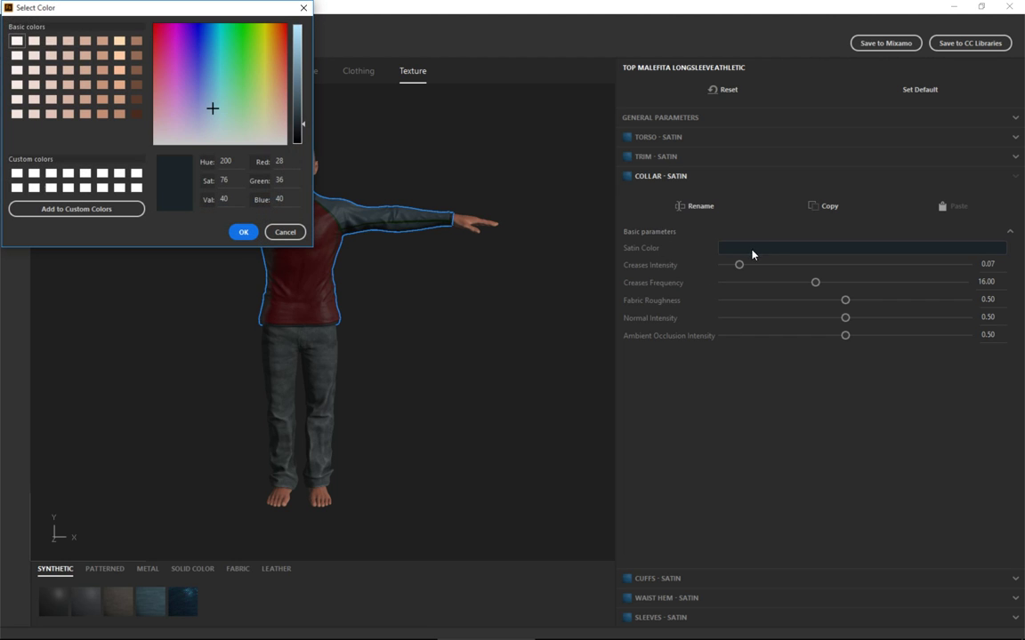
{"action": "left_click", "coordinate": [199, 44]}
{"action": "left_click", "coordinate": [177, 41]}
{"action": "left_click", "coordinate": [244, 233]}
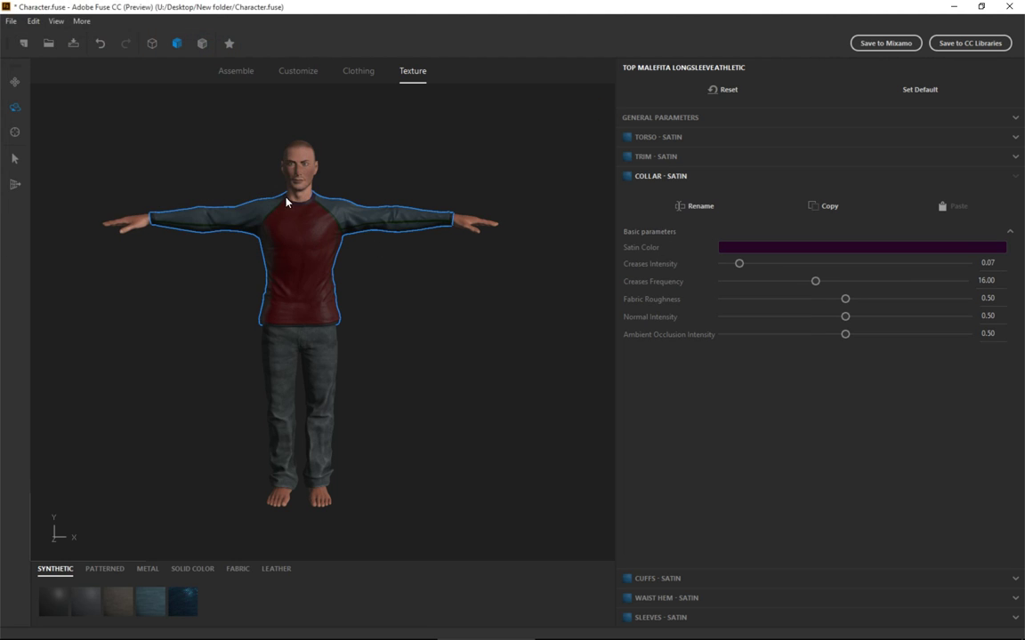
Step: Zoom out and orbit the view to show the full character again
{"action": "scroll", "coordinate": [285, 198], "scroll_direction": "up", "scroll_amount": 5}
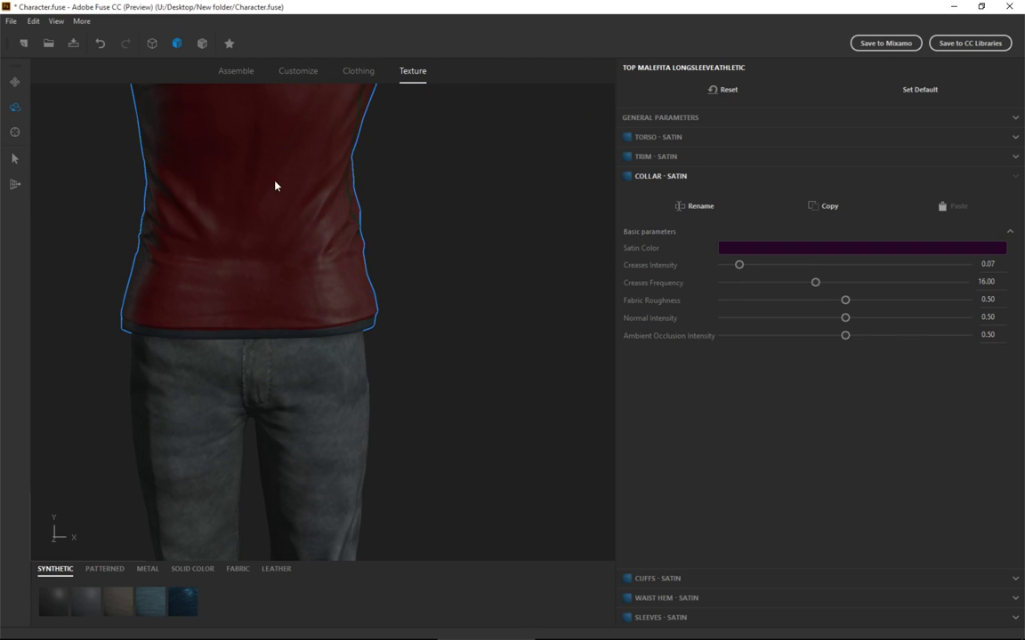
{"action": "left_click", "coordinate": [14, 81]}
{"action": "left_click", "coordinate": [14, 158]}
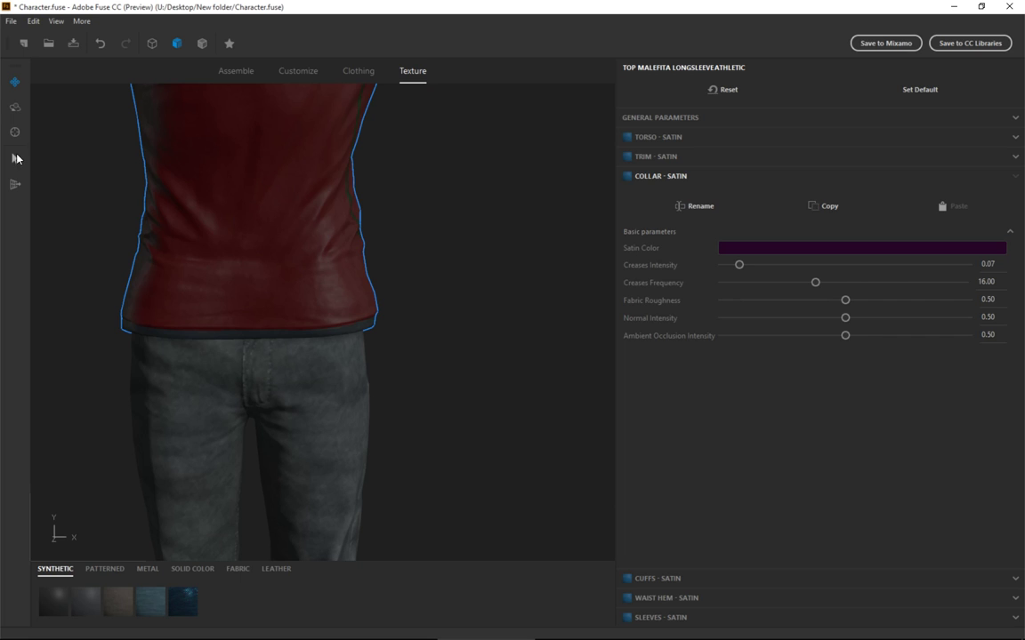
{"action": "left_click", "coordinate": [14, 107]}
{"action": "scroll", "coordinate": [342, 226], "scroll_direction": "down", "scroll_amount": 5}
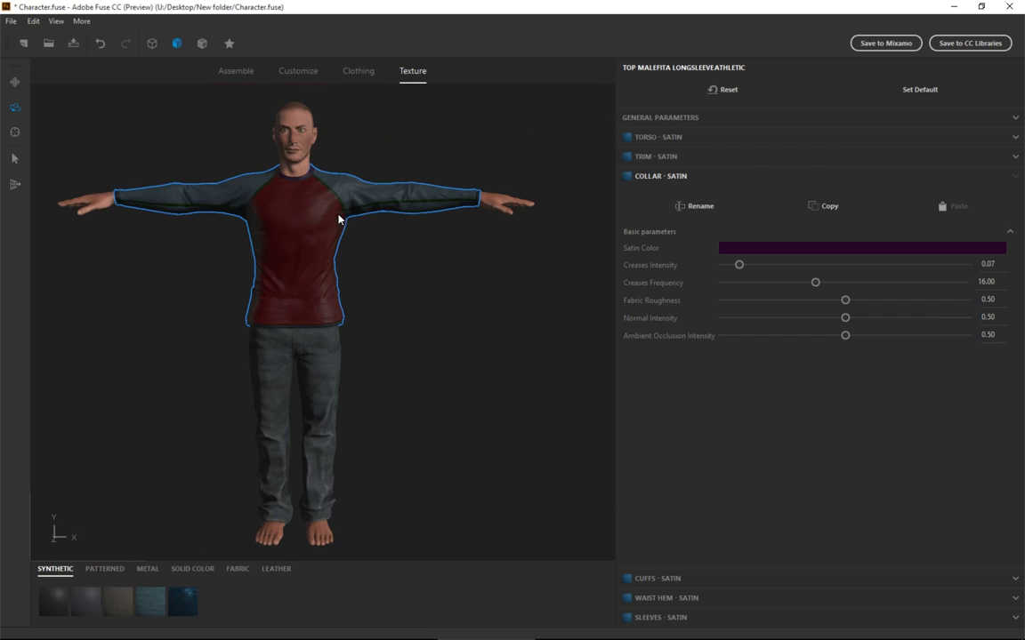
{"action": "scroll", "coordinate": [282, 151], "scroll_direction": "down", "scroll_amount": 2}
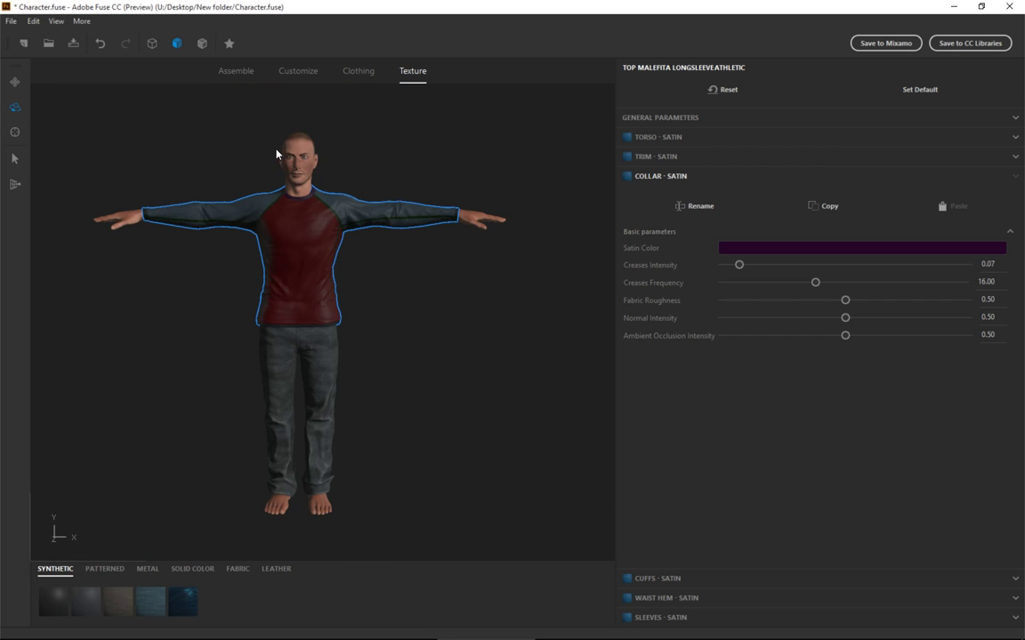
{"action": "mouse_move", "coordinate": [275, 154]}
{"action": "left_mouse_down"}
{"action": "mouse_move", "coordinate": [334, 236]}
{"action": "mouse_move", "coordinate": [281, 168]}
{"action": "left_mouse_up"}
Step: Review the shirt's collar and waist hem satin, then the pants' Denim Fabric at Scale 0.75
{"action": "left_click", "coordinate": [296, 198]}
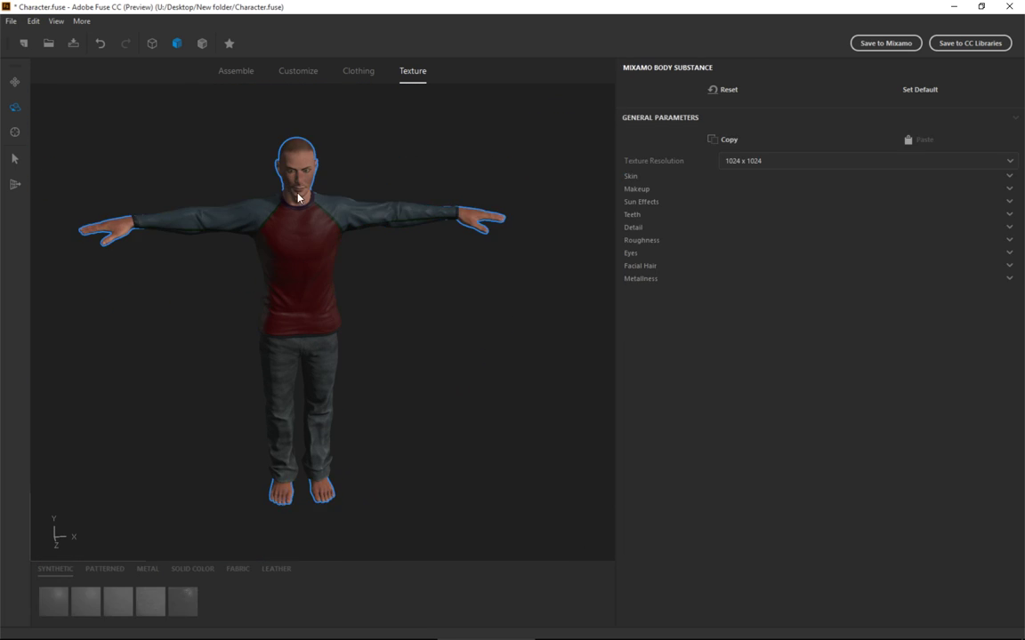
{"action": "left_click", "coordinate": [322, 233]}
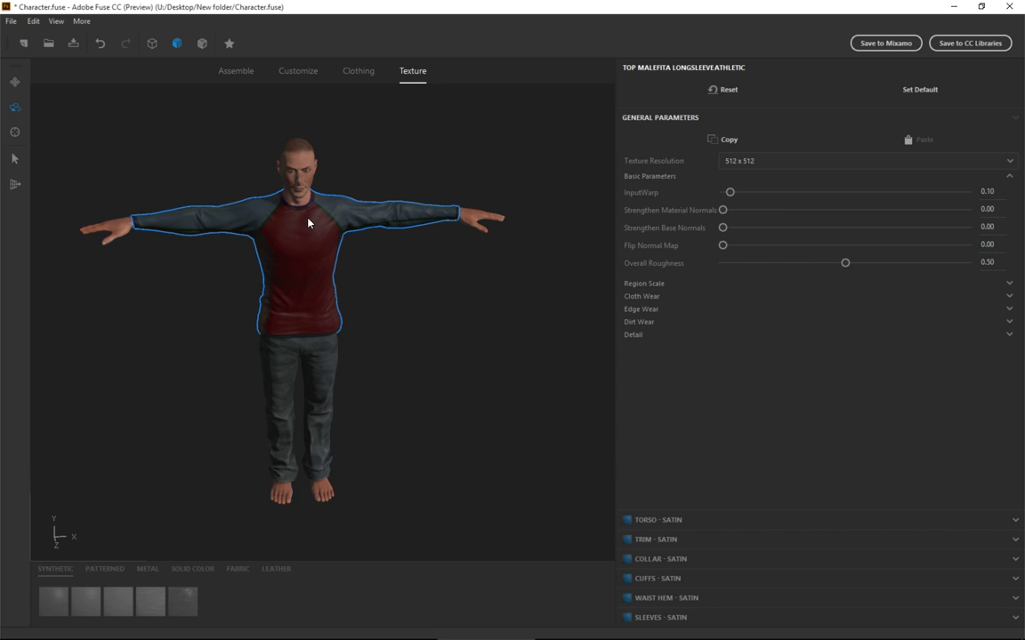
{"action": "scroll", "coordinate": [302, 204], "scroll_direction": "up", "scroll_amount": 3}
{"action": "left_click", "coordinate": [295, 147]}
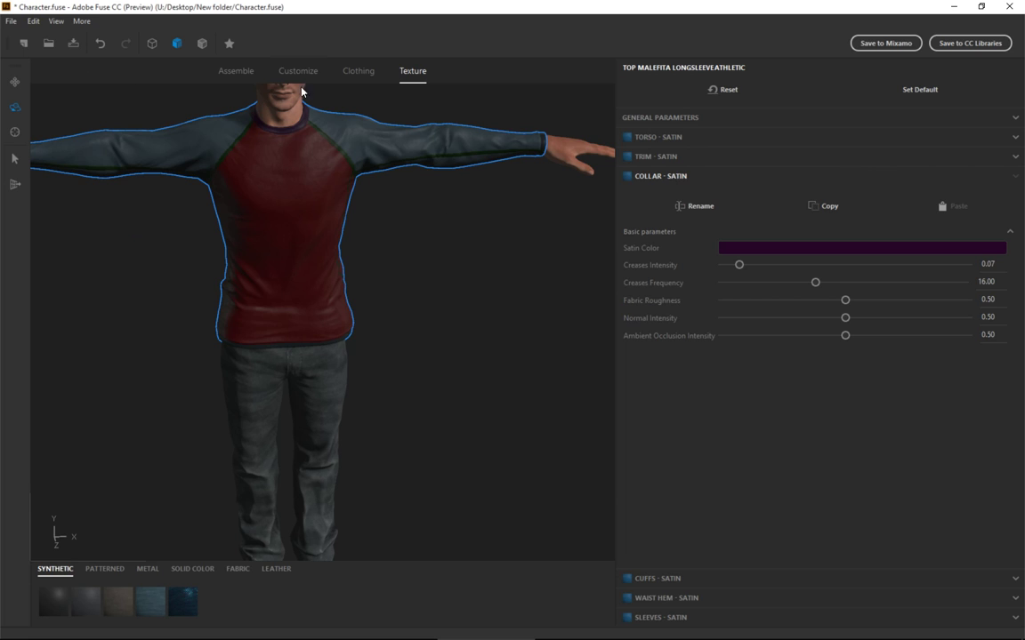
{"action": "left_click", "coordinate": [738, 599]}
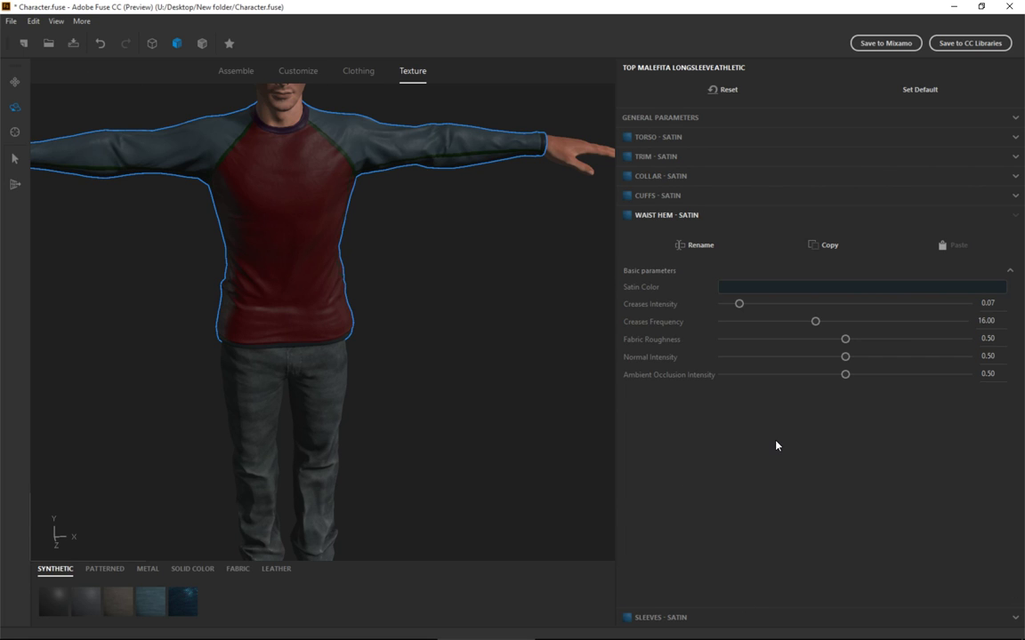
{"action": "left_click", "coordinate": [296, 389]}
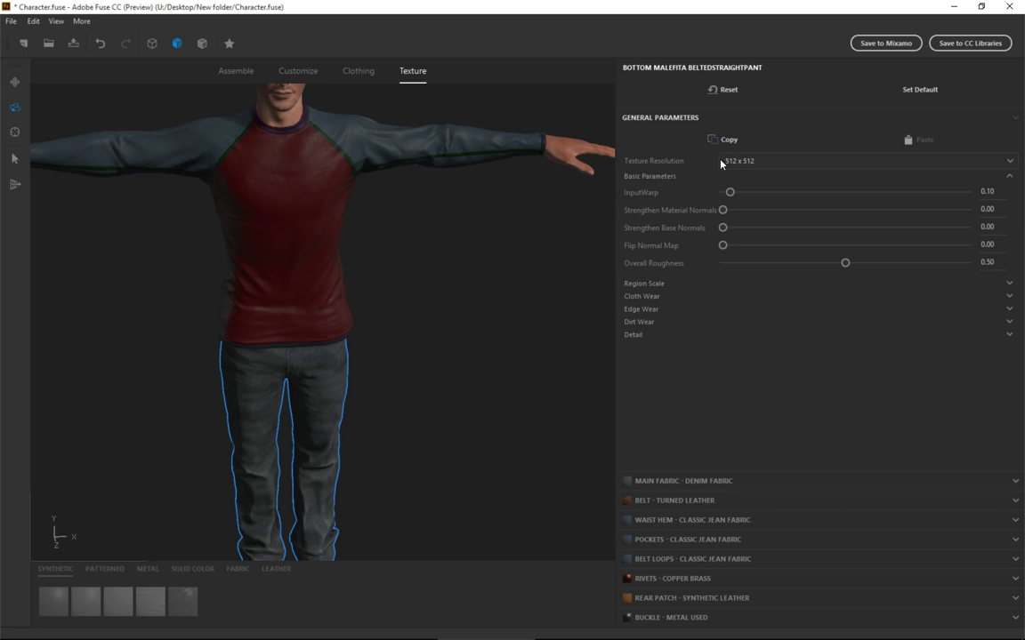
{"action": "left_click", "coordinate": [1013, 482]}
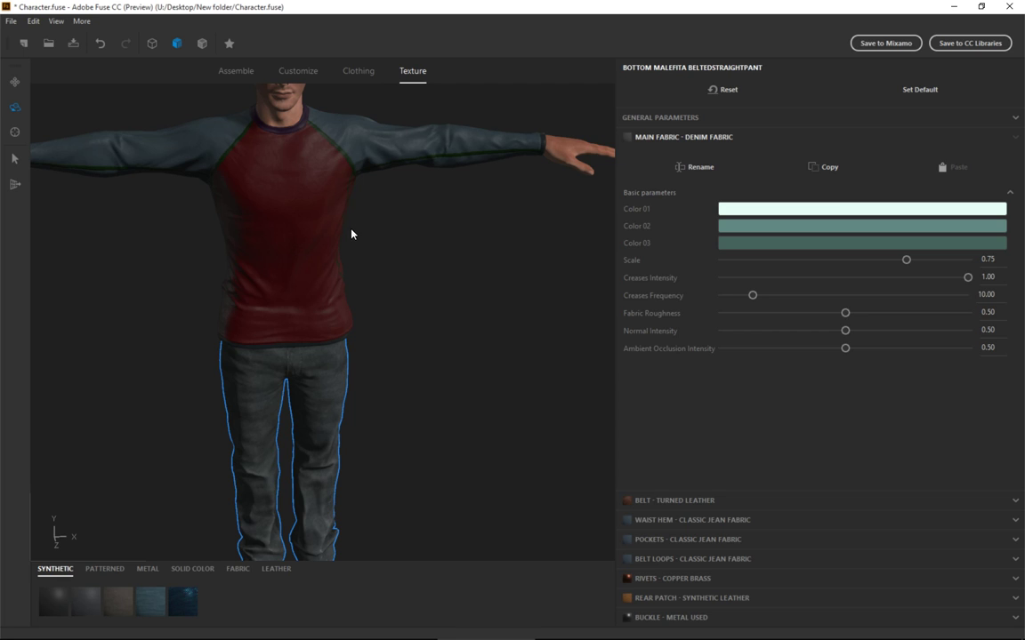
Step: Save the character file with Ctrl+S and choose Export Model as OBJ
{"action": "key", "text": "ctrl+s"}
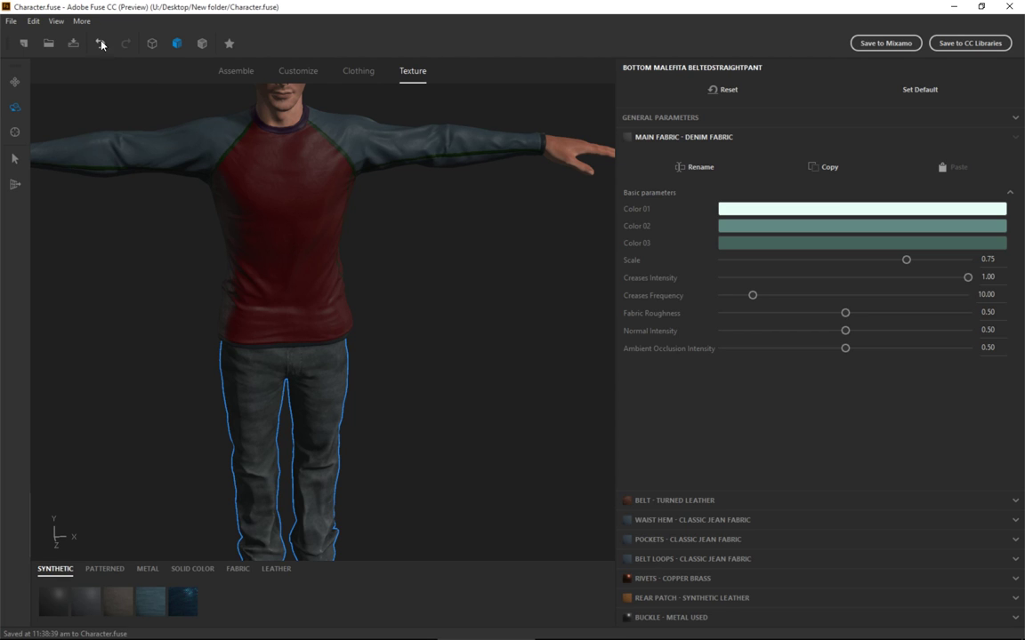
{"action": "left_click", "coordinate": [15, 24]}
{"action": "left_click", "coordinate": [25, 81]}
{"action": "left_click", "coordinate": [12, 24]}
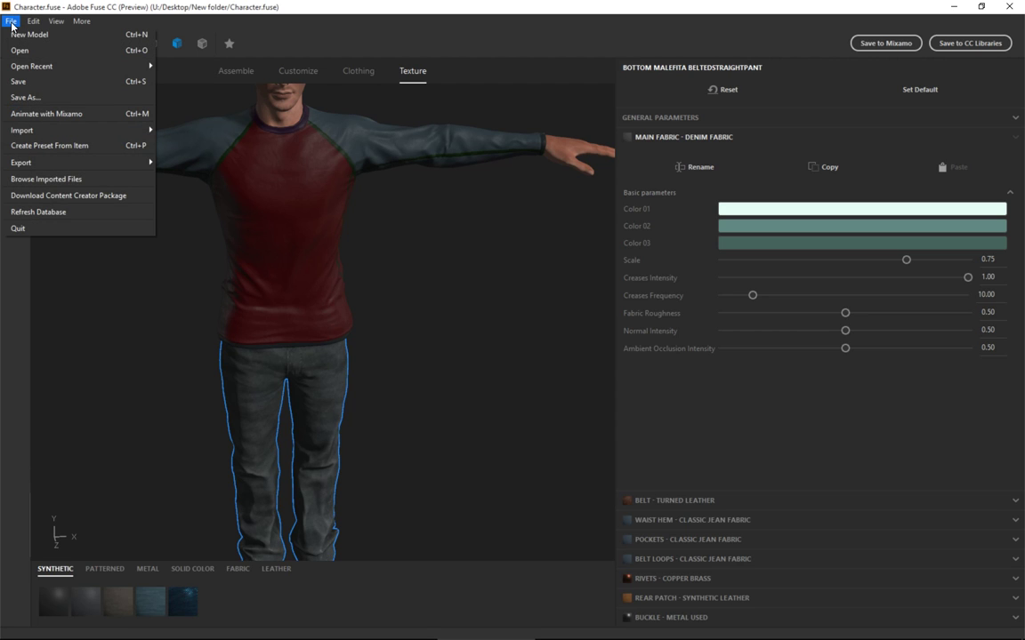
{"action": "mouse_move", "coordinate": [12, 165]}
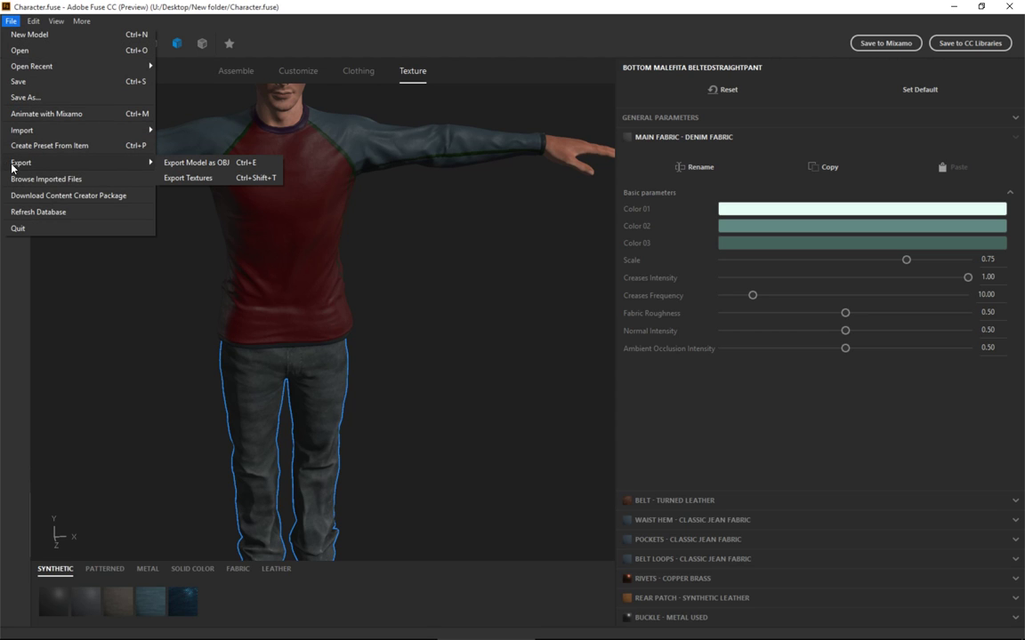
{"action": "left_click", "coordinate": [193, 166]}
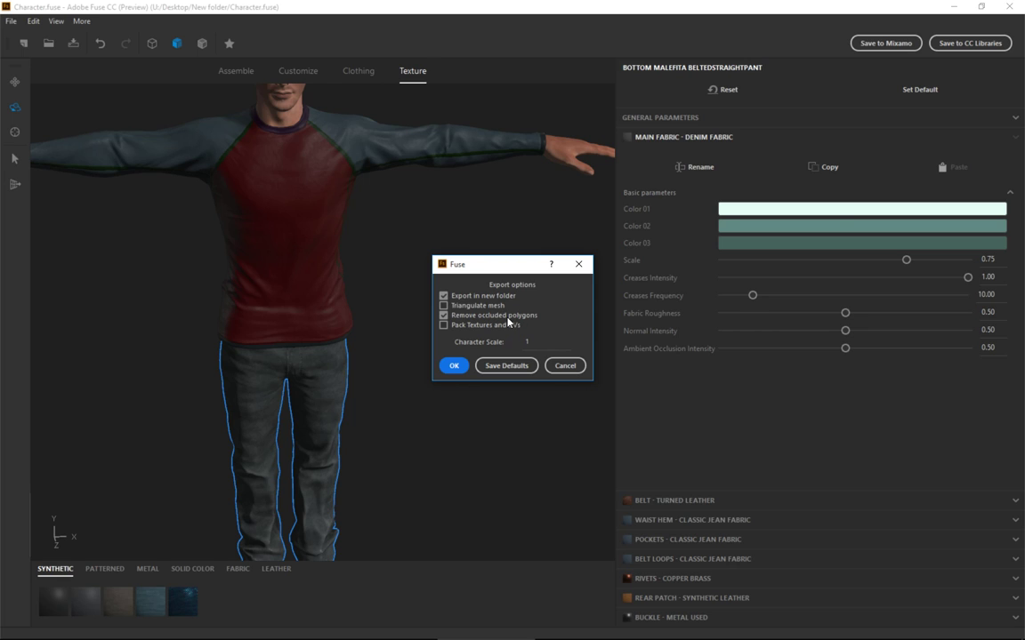
Step: Pack textures and UVs at 2048 and export the OBJ as character_exported
{"action": "left_click", "coordinate": [446, 327]}
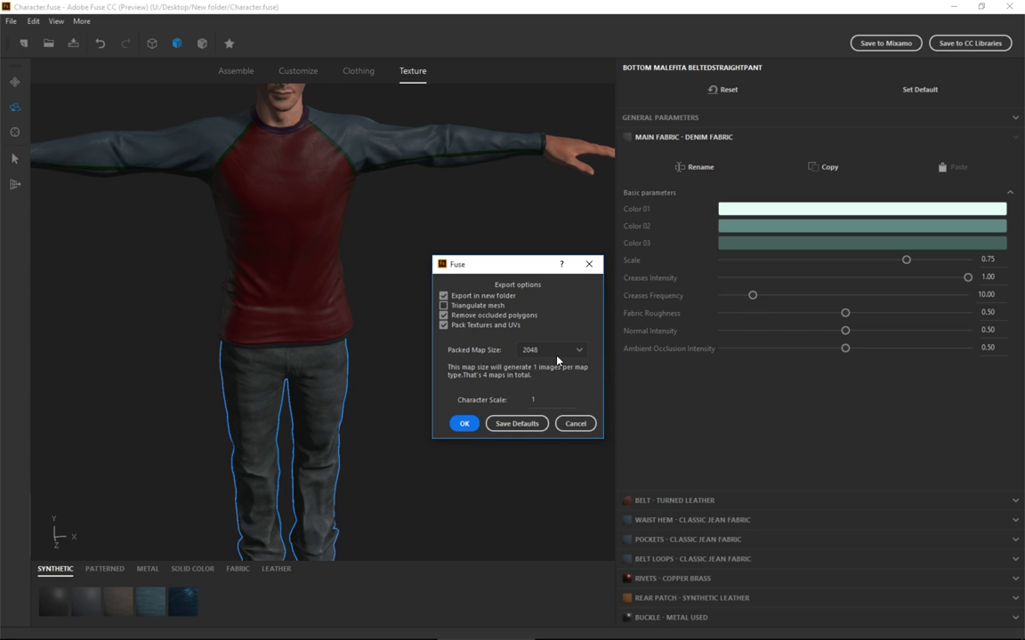
{"action": "left_click", "coordinate": [558, 352]}
{"action": "left_click", "coordinate": [548, 375]}
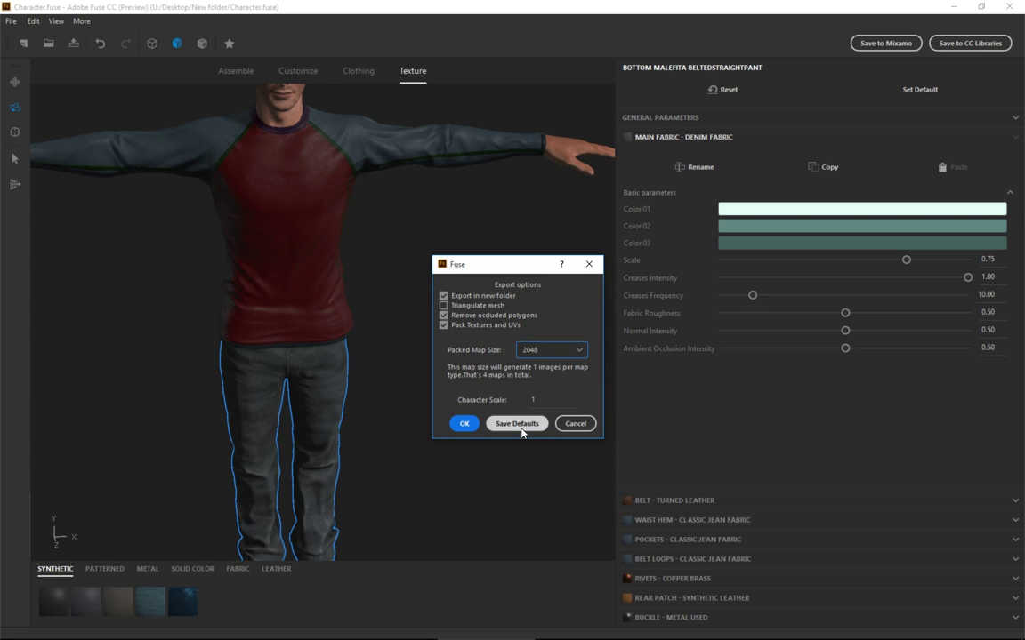
{"action": "left_click", "coordinate": [463, 424]}
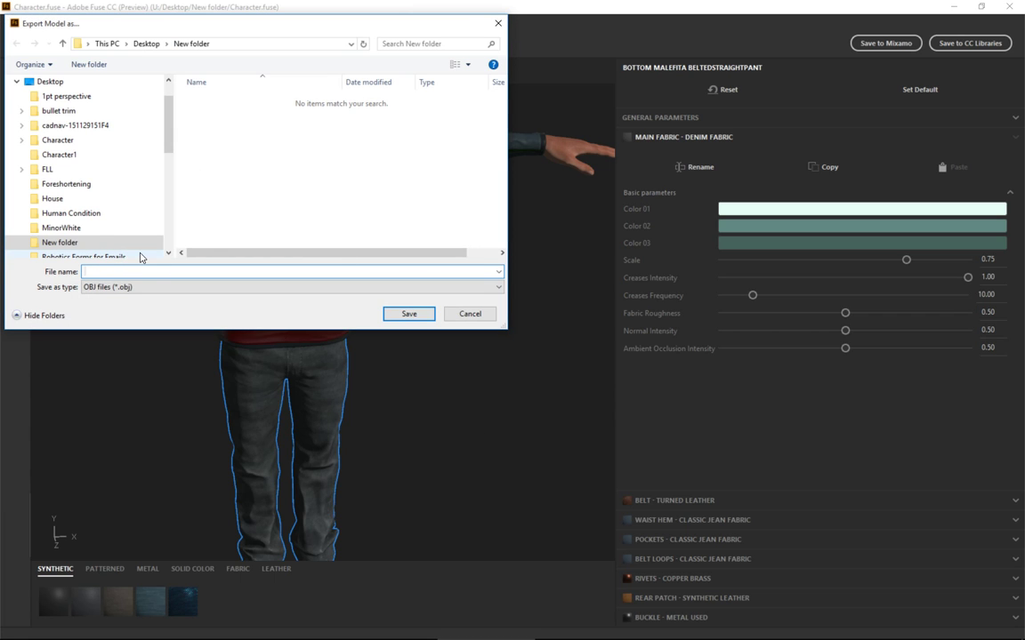
{"action": "type", "text": "character_exported"}
{"action": "key", "text": "Return"}
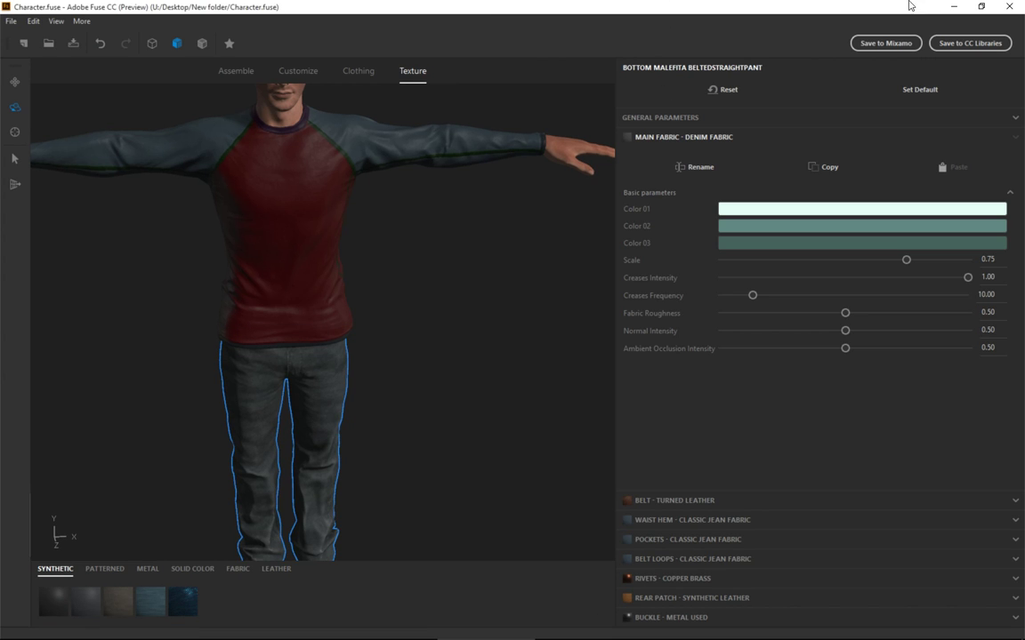
Step: Minimize Fuse, open and close This PC, then bring up the Start menu
{"action": "left_click", "coordinate": [954, 6]}
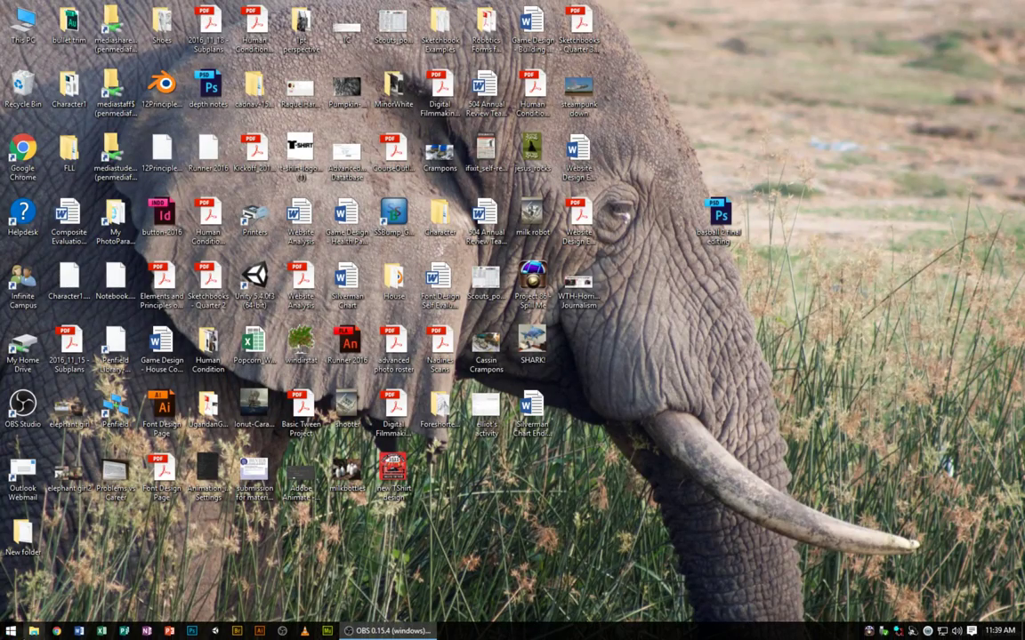
{"action": "left_click", "coordinate": [34, 630]}
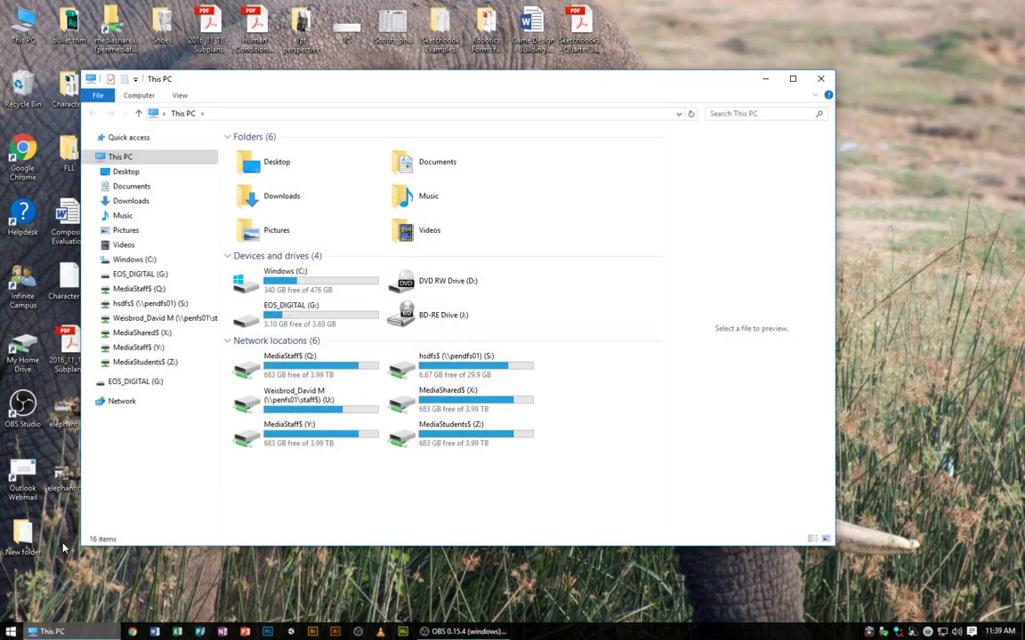
{"action": "left_click", "coordinate": [819, 79]}
{"action": "left_click", "coordinate": [10, 631]}
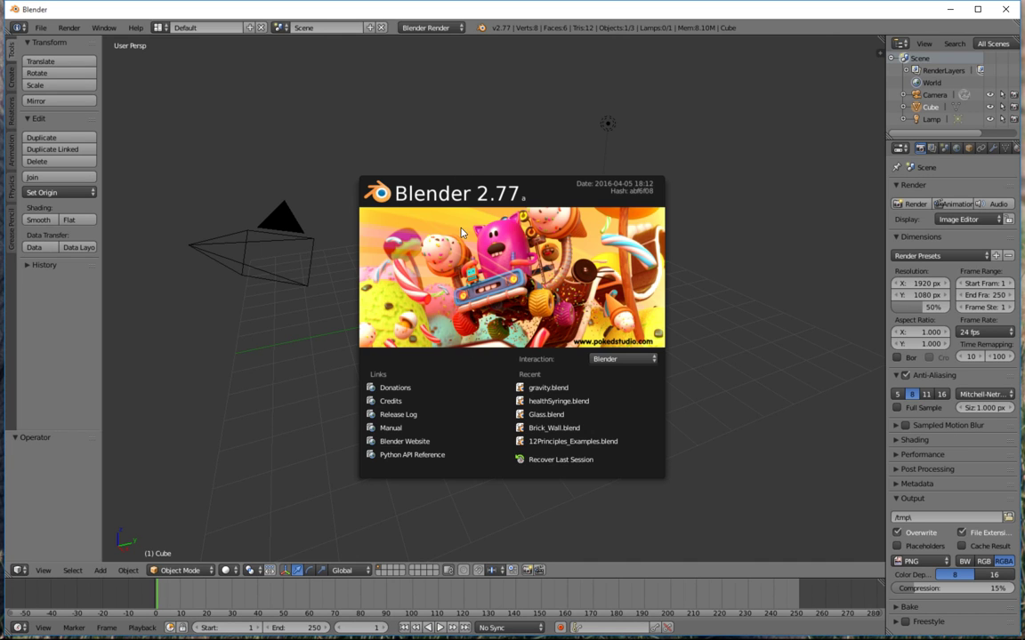
Step: Dismiss the Blender splash screen and start a Wavefront (.obj) import
{"action": "left_click", "coordinate": [460, 233]}
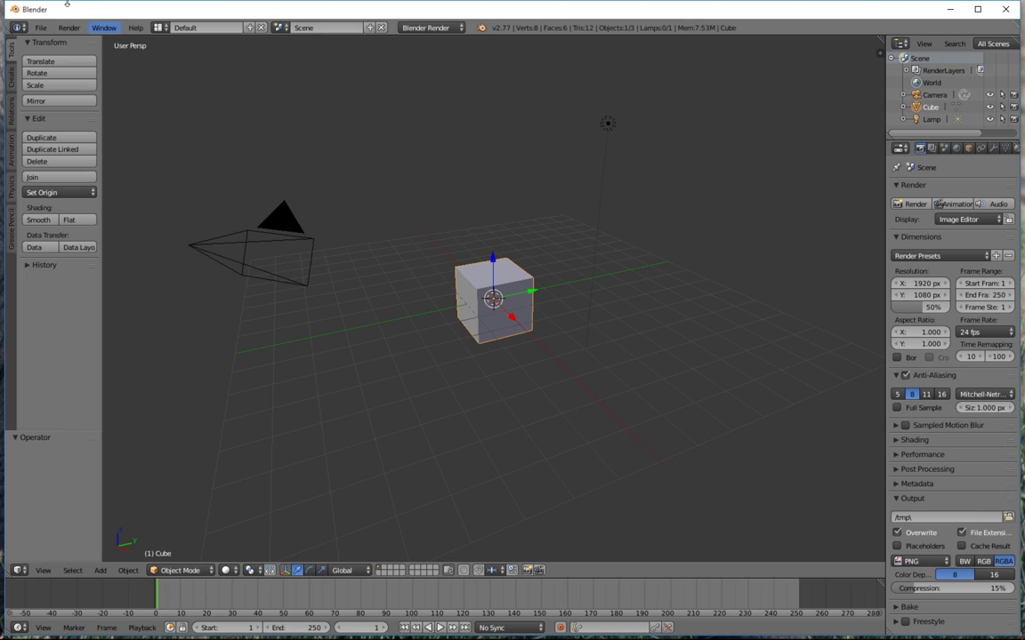
{"action": "left_click", "coordinate": [41, 28]}
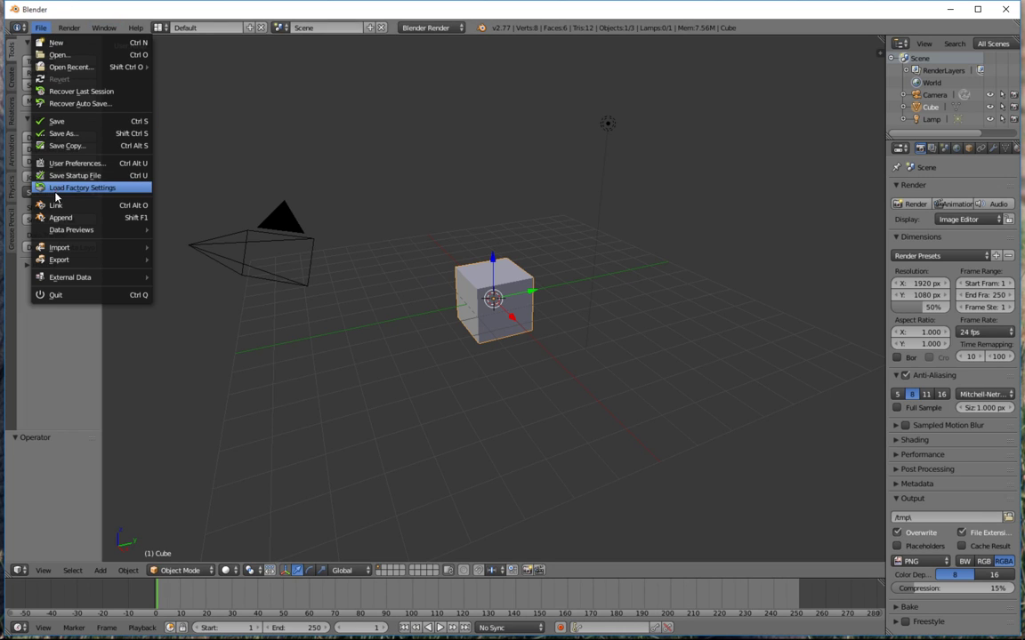
{"action": "mouse_move", "coordinate": [55, 248]}
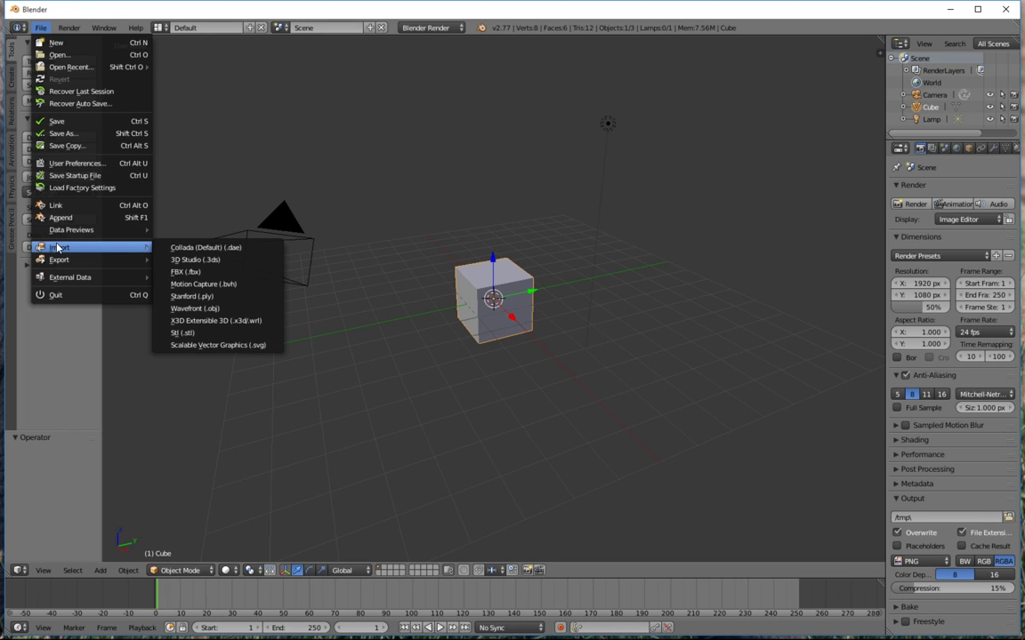
{"action": "left_click", "coordinate": [227, 308]}
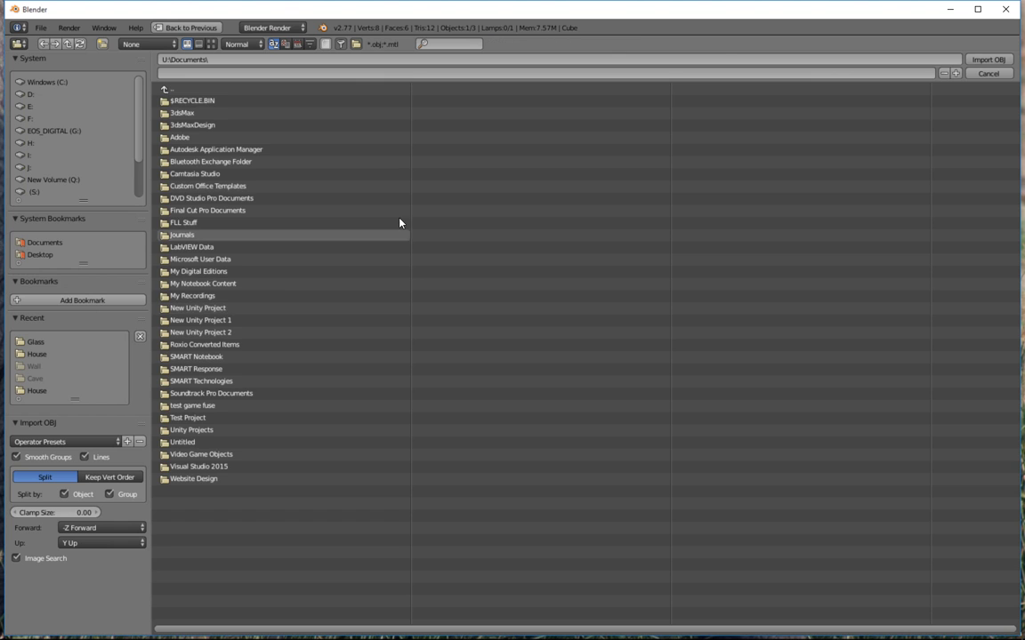
Step: Browse to Desktop\New folder\character_exported and import character_exported.obj
{"action": "left_click", "coordinate": [196, 59]}
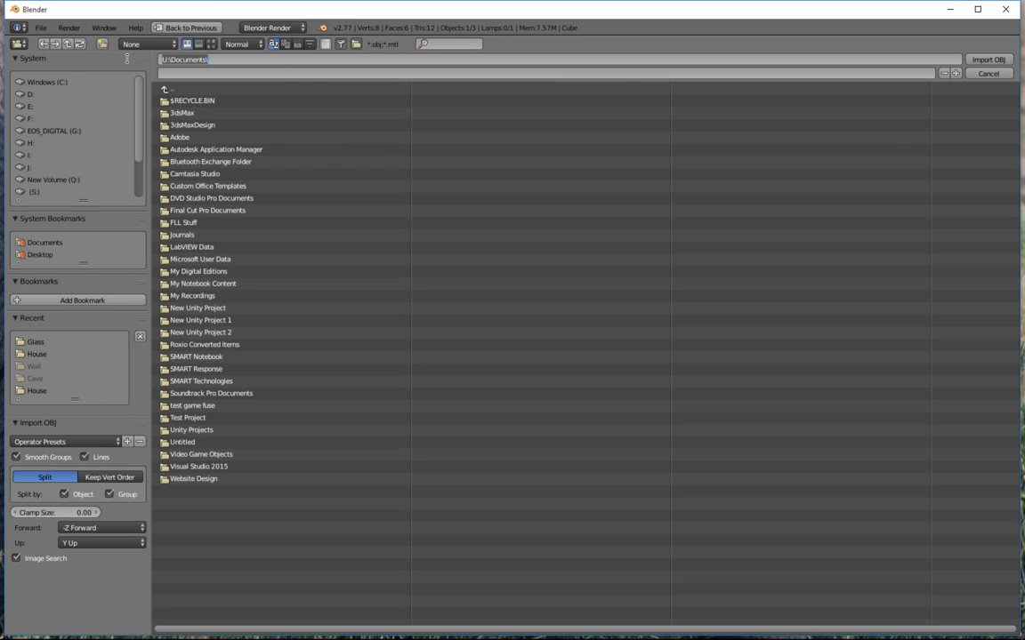
{"action": "left_click", "coordinate": [70, 46]}
{"action": "left_click", "coordinate": [68, 44]}
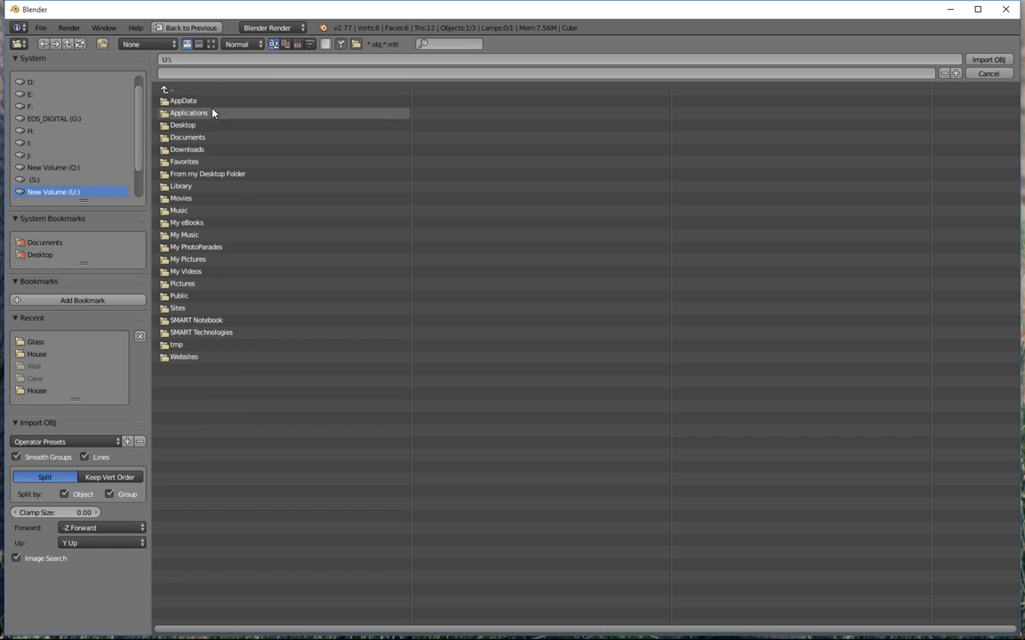
{"action": "left_click", "coordinate": [209, 113]}
{"action": "left_click", "coordinate": [221, 223]}
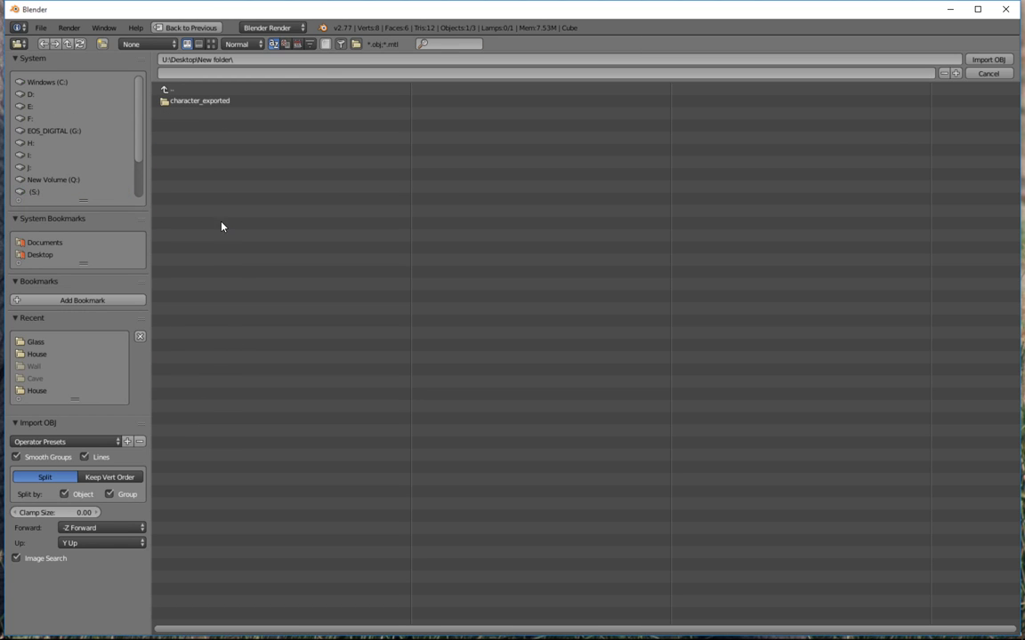
{"action": "left_click", "coordinate": [194, 104]}
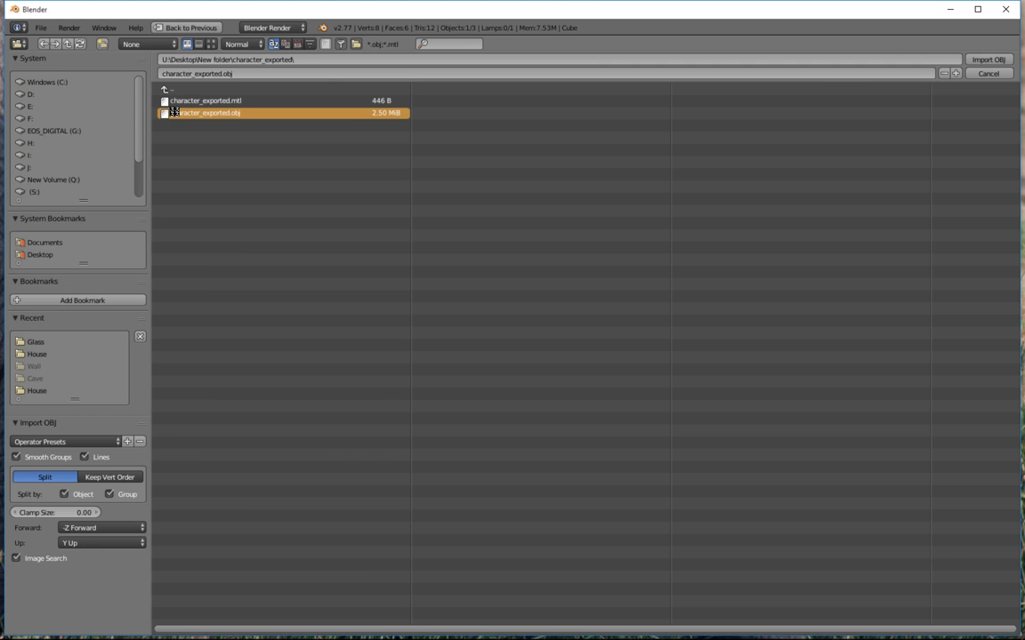
{"action": "double_click", "coordinate": [197, 114]}
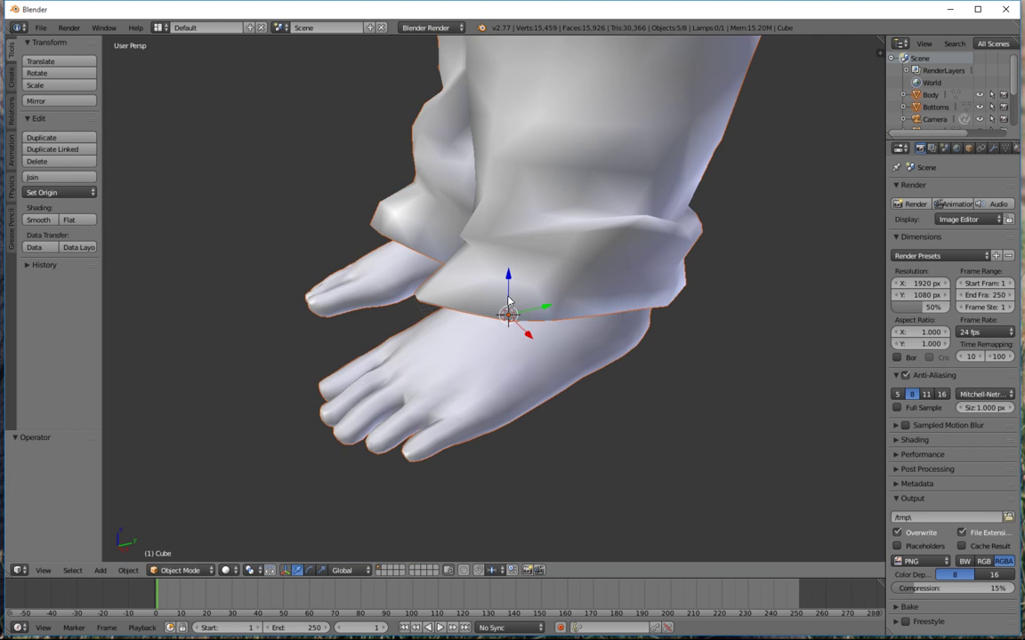
Step: Zoom out, orbit and zoom back in to frame the whole T-posed character
{"action": "scroll", "coordinate": [504, 297], "scroll_direction": "down", "scroll_amount": 6}
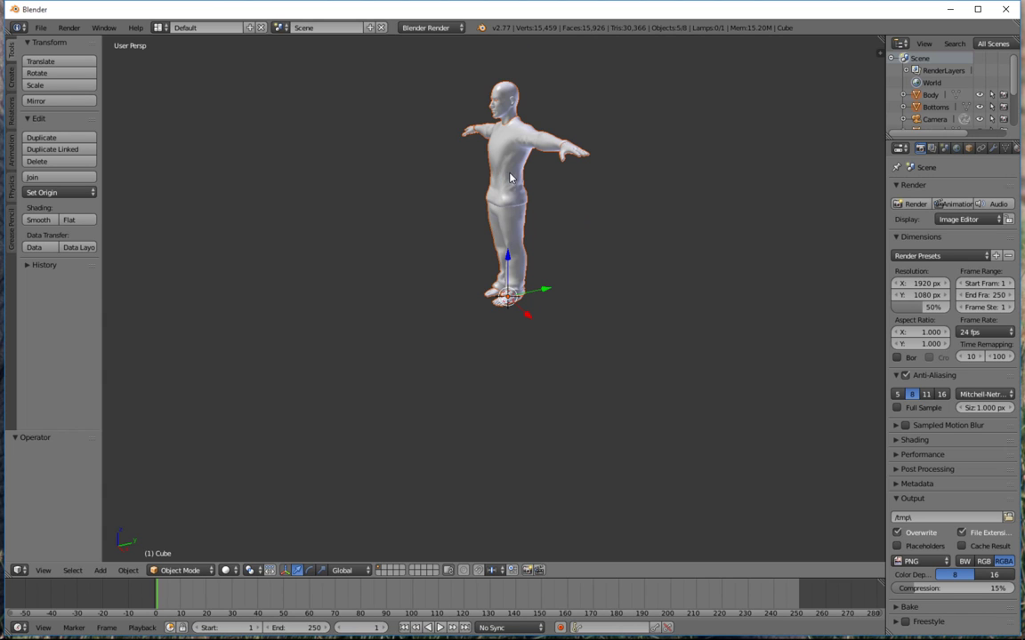
{"action": "middle_click_drag", "start_coordinate": [521, 210], "coordinate": [554, 192]}
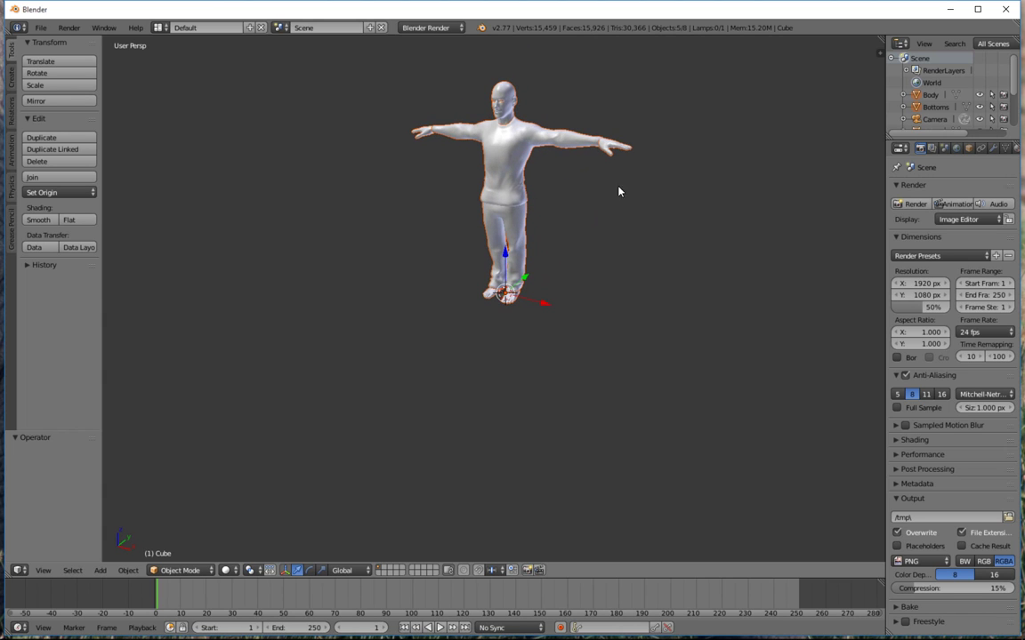
{"action": "middle_click_drag", "start_coordinate": [449, 212], "coordinate": [480, 285]}
{"action": "scroll", "coordinate": [485, 276], "scroll_direction": "up", "scroll_amount": 5}
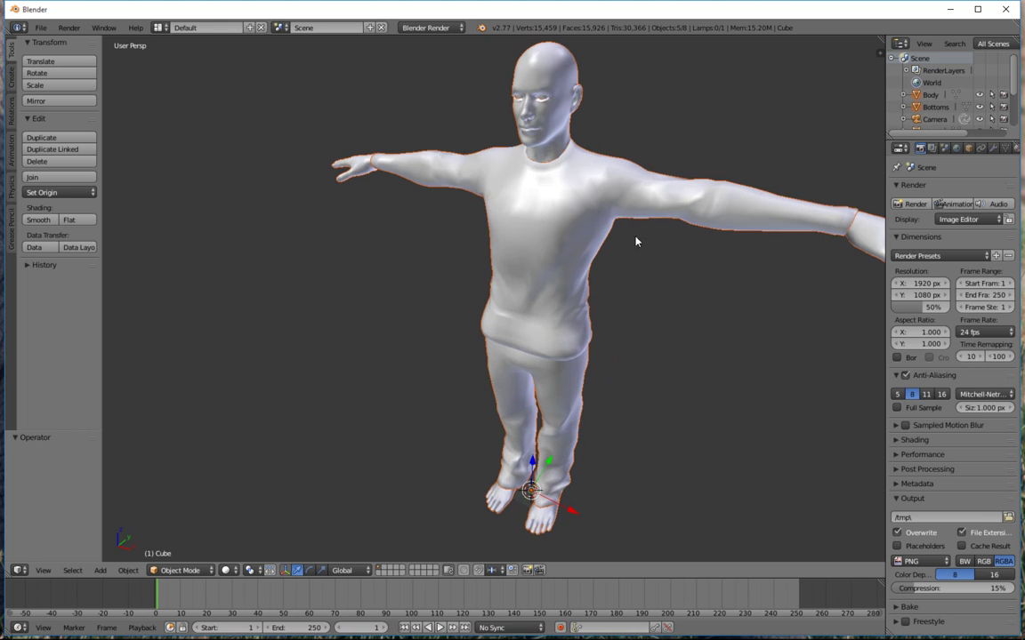
Step: Switch the viewport to Rendered shading and enable World Environment Lighting at energy 1.000
{"action": "left_click", "coordinate": [230, 571]}
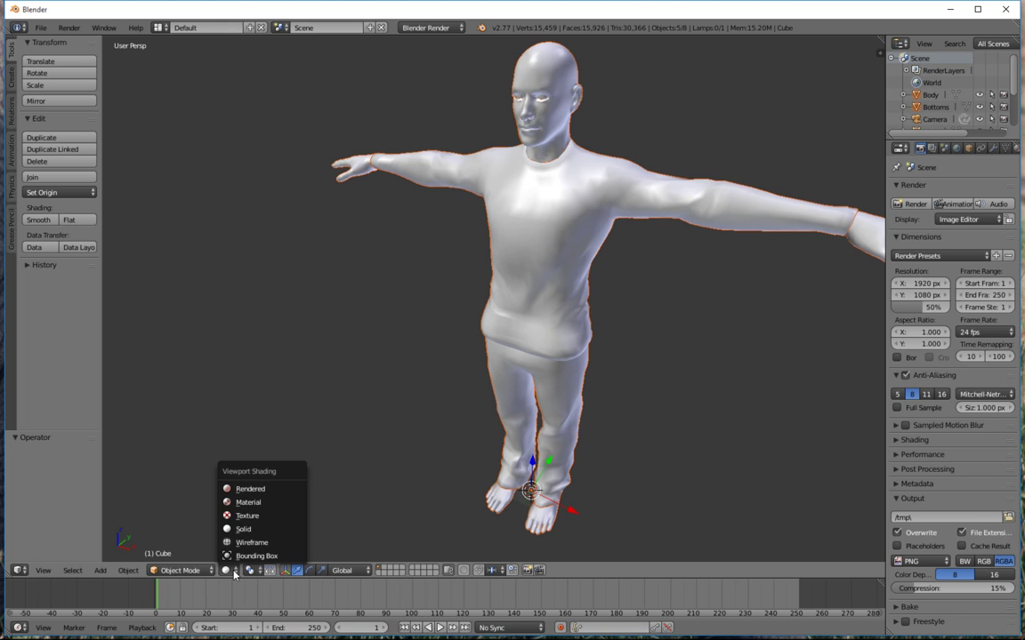
{"action": "left_click", "coordinate": [246, 488]}
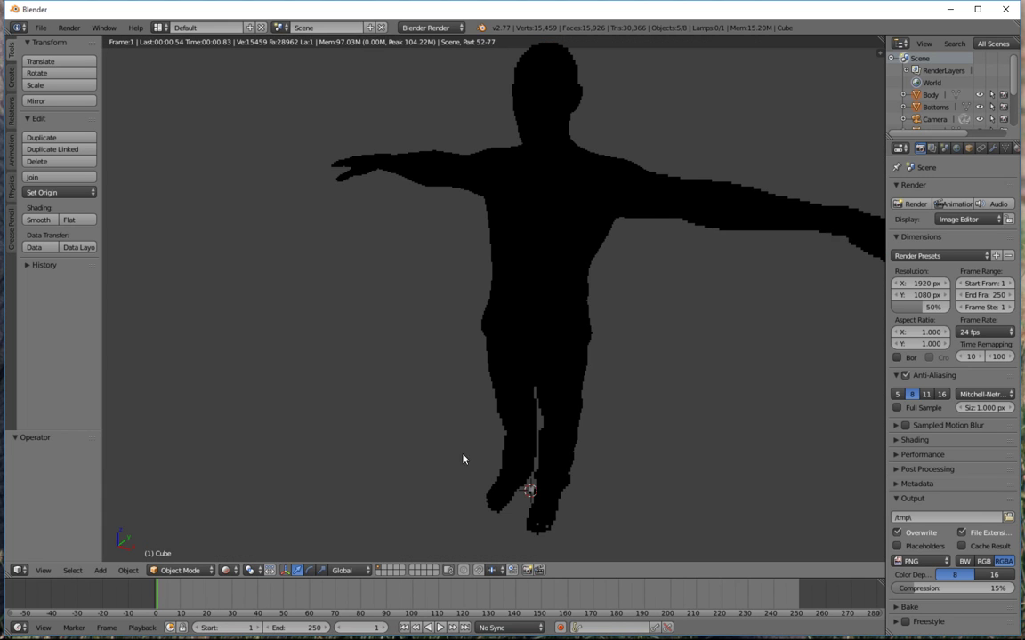
{"action": "left_click", "coordinate": [956, 147]}
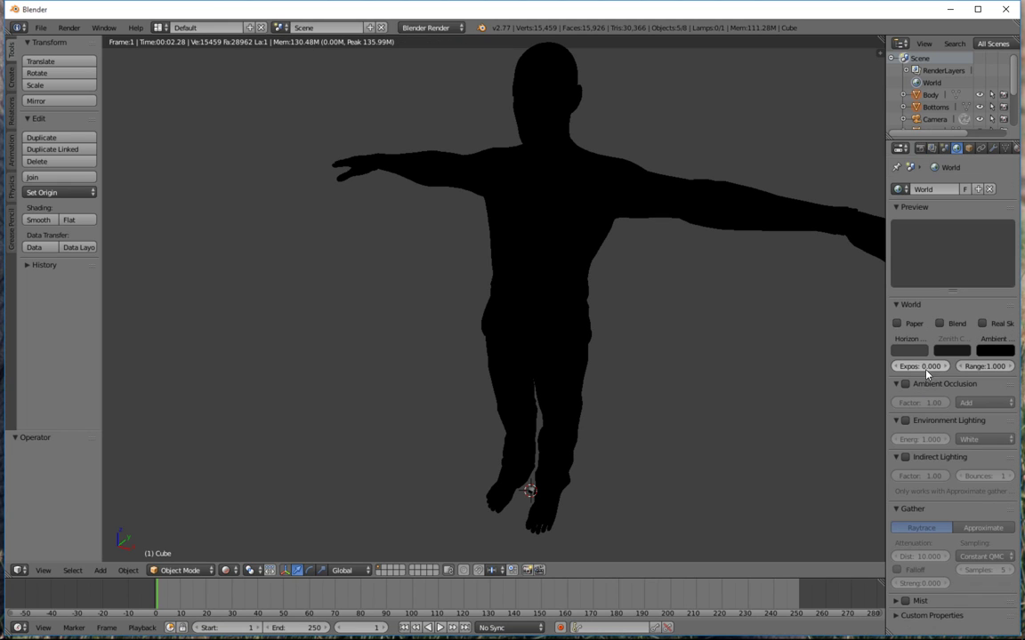
{"action": "left_click", "coordinate": [906, 420]}
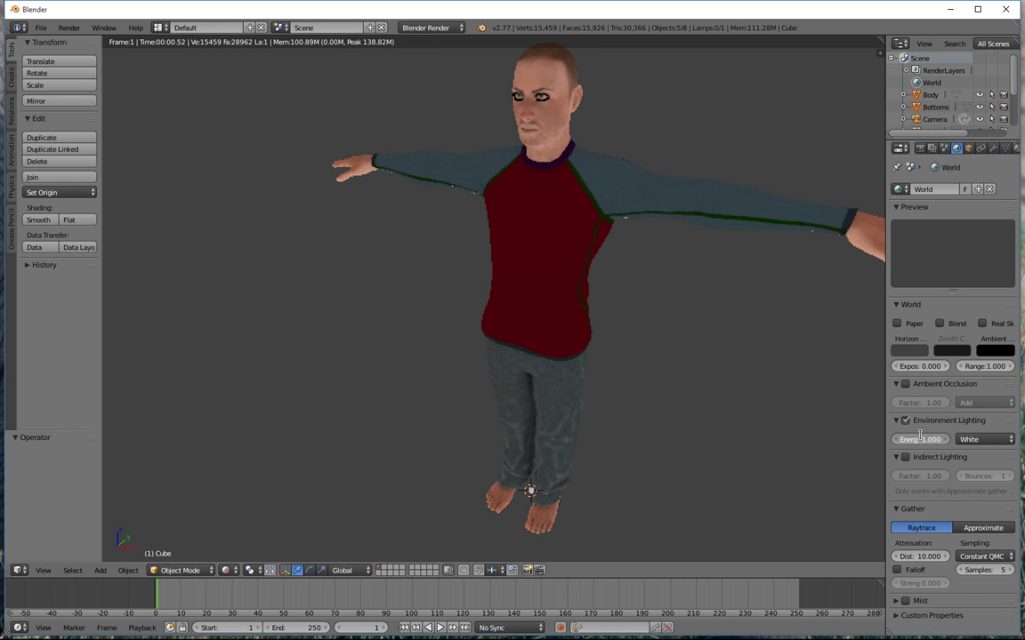
{"action": "left_click", "coordinate": [921, 439]}
{"action": "type", "text": "A"}
{"action": "key", "text": "Return"}
Step: Return to Solid shading and add a cylinder at a 3D cursor left of the character
{"action": "left_click", "coordinate": [230, 571]}
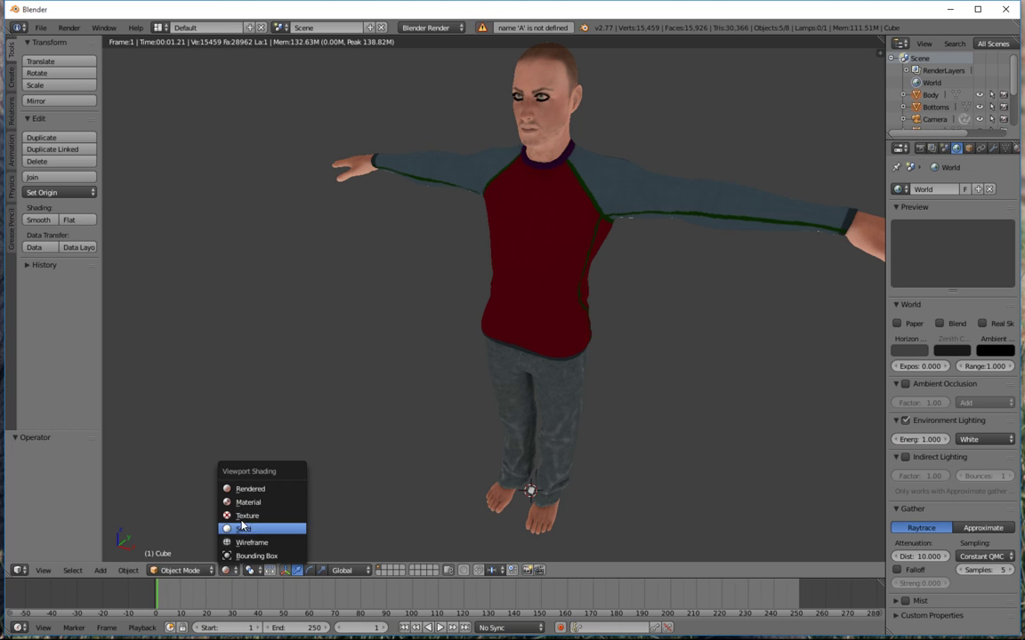
{"action": "left_click", "coordinate": [246, 526]}
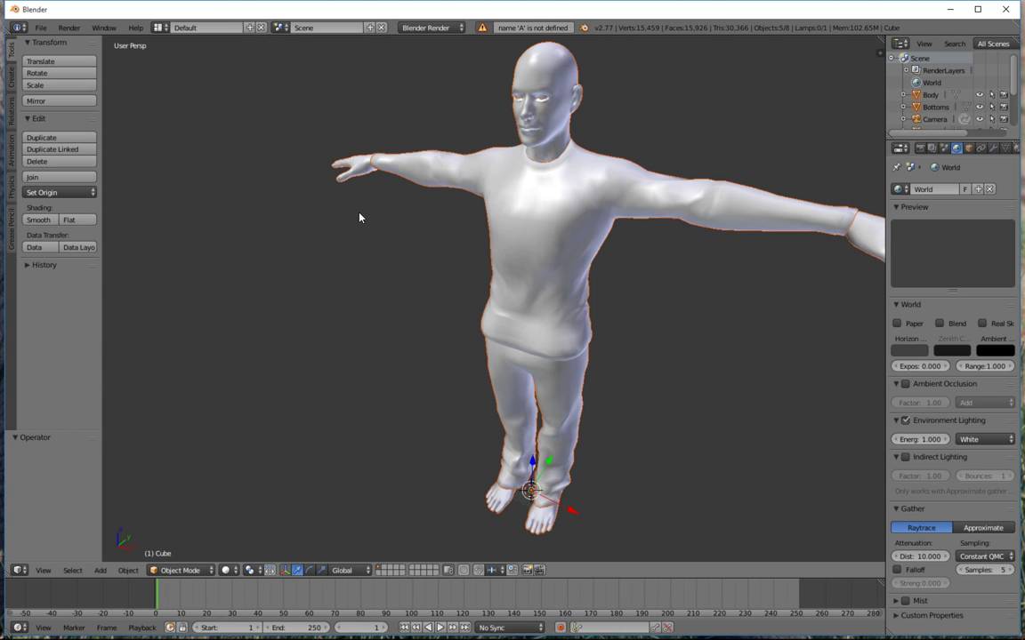
{"action": "left_click", "coordinate": [346, 273]}
{"action": "key", "text": "shift+a"}
{"action": "mouse_move", "coordinate": [327, 270]}
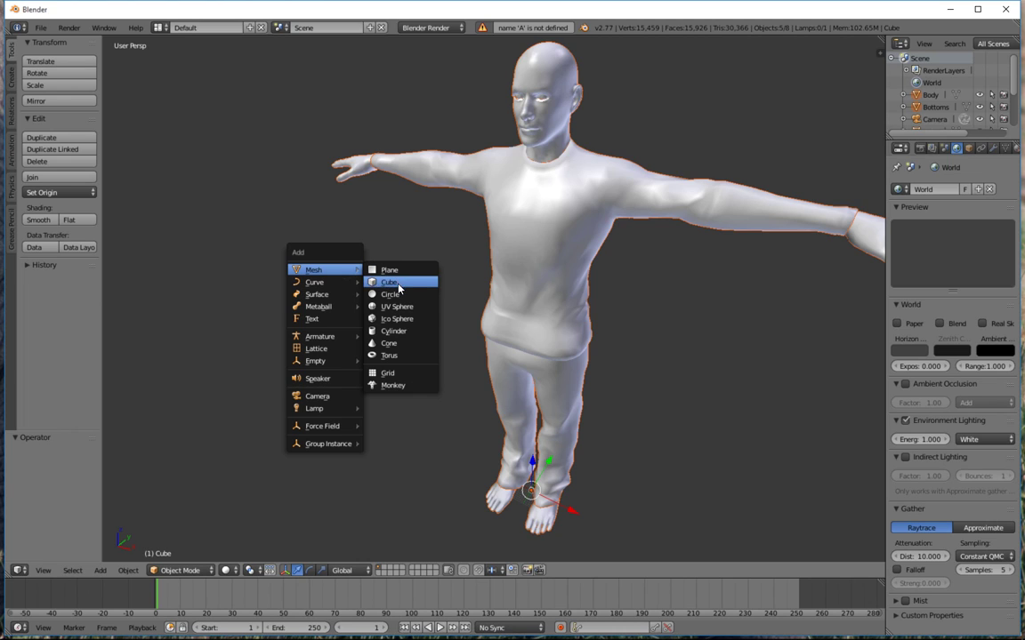
{"action": "left_click", "coordinate": [393, 331]}
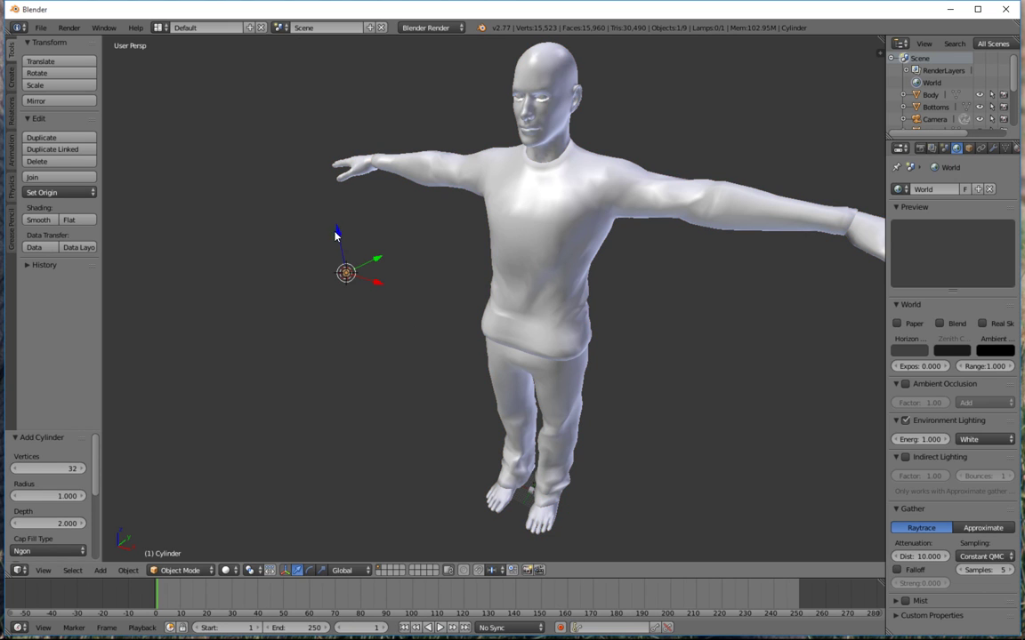
Step: Raise the cylinder along Z to hand height, scale it up, then lengthen it along Z
{"action": "key", "text": "g"}
{"action": "key", "text": "z"}
{"action": "left_click", "coordinate": [300, 118]}
{"action": "mouse_move", "coordinate": [347, 176]}
{"action": "middle_mouse_down"}
{"action": "mouse_move", "coordinate": [276, 156]}
{"action": "mouse_move", "coordinate": [356, 179]}
{"action": "middle_mouse_up"}
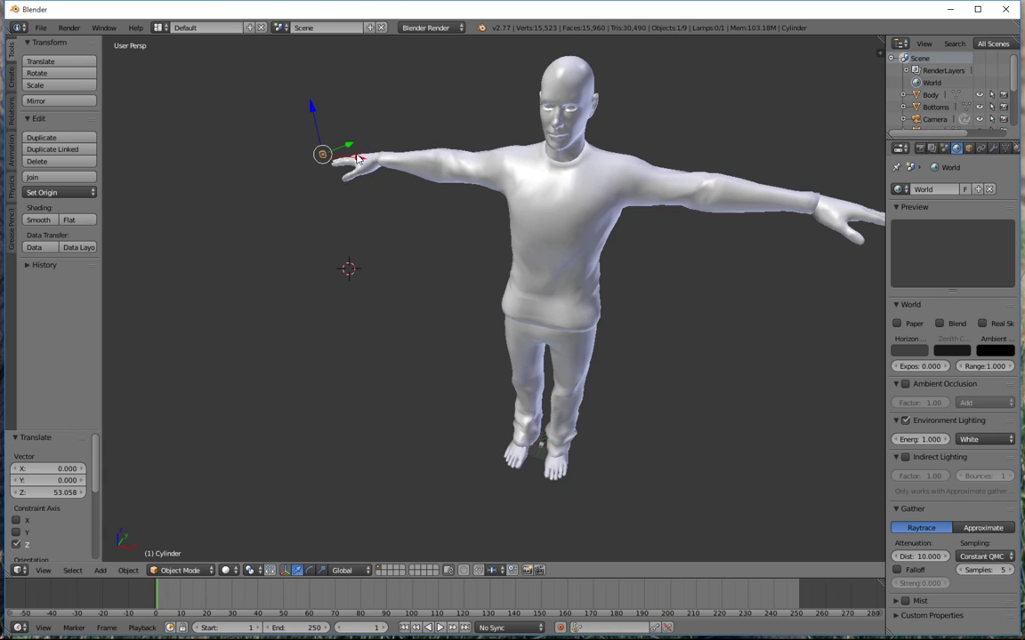
{"action": "key", "text": "s"}
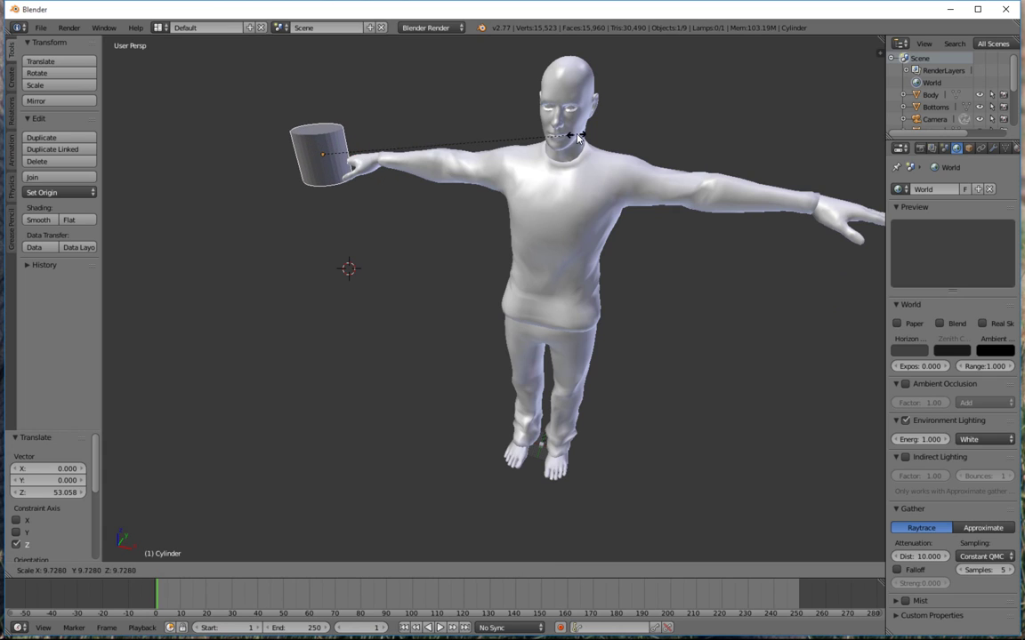
{"action": "left_click", "coordinate": [546, 141]}
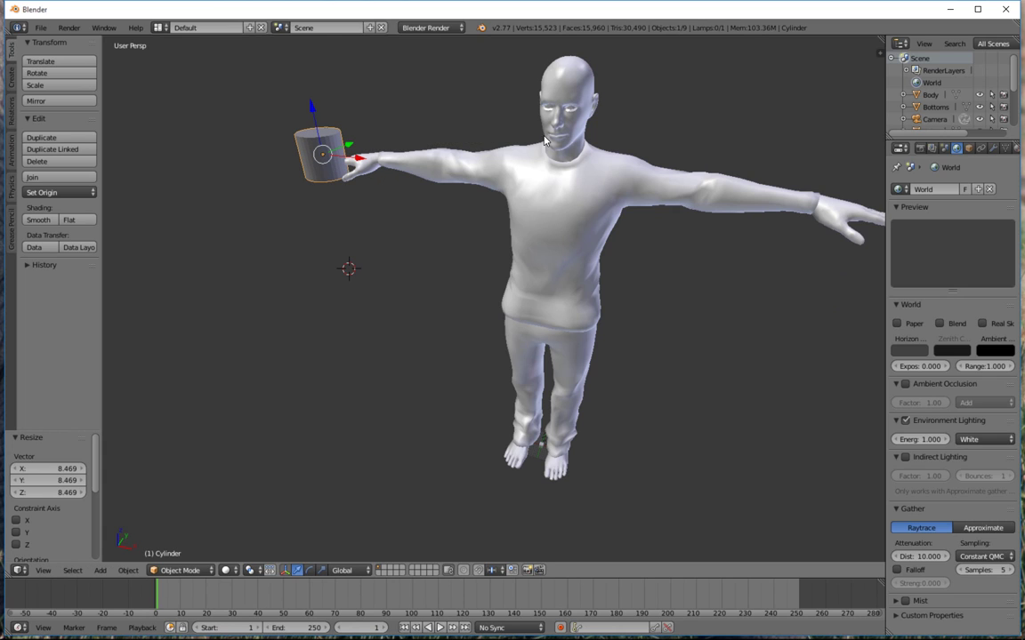
{"action": "key", "text": "s"}
{"action": "key", "text": "z"}
{"action": "left_click", "coordinate": [349, 192]}
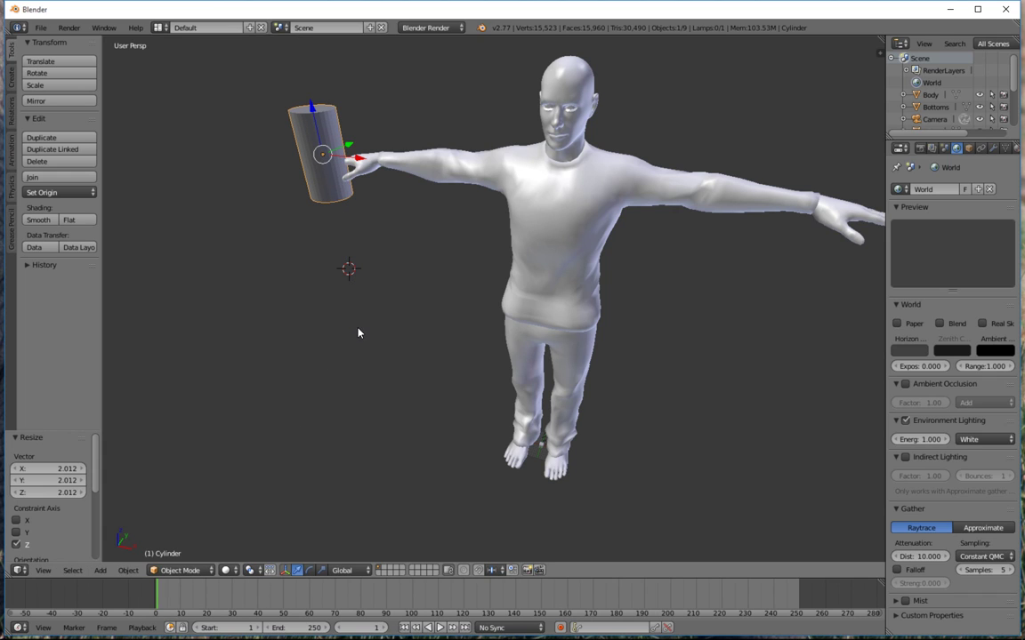
Step: Rotate the cylinder -90° about the Y axis to lay it on its side
{"action": "key", "text": "s"}
{"action": "key", "text": "x"}
{"action": "key", "text": "Escape"}
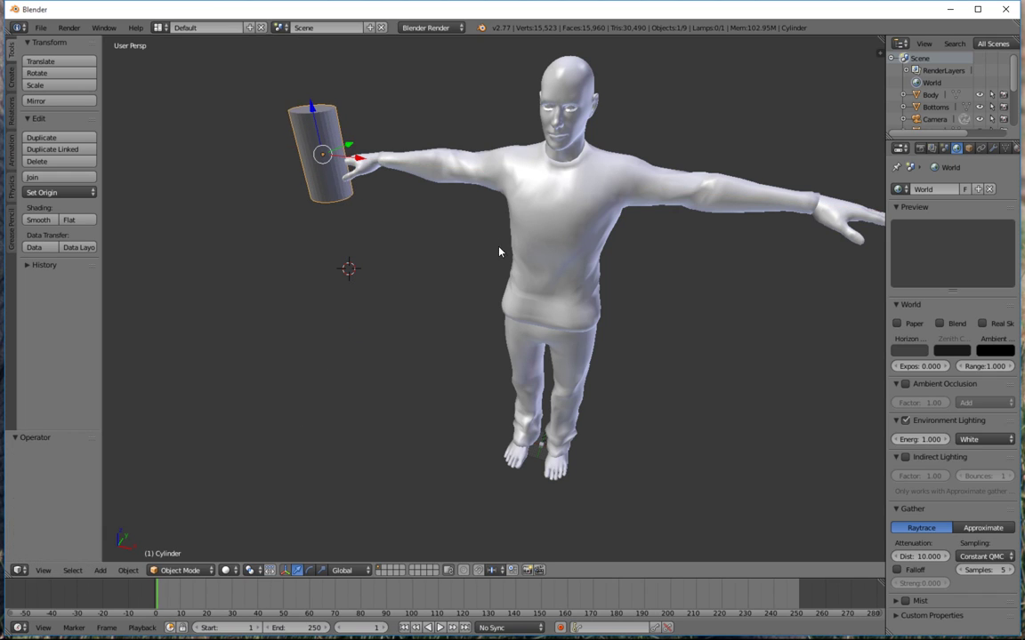
{"action": "key", "text": "r"}
{"action": "type", "text": "y"}
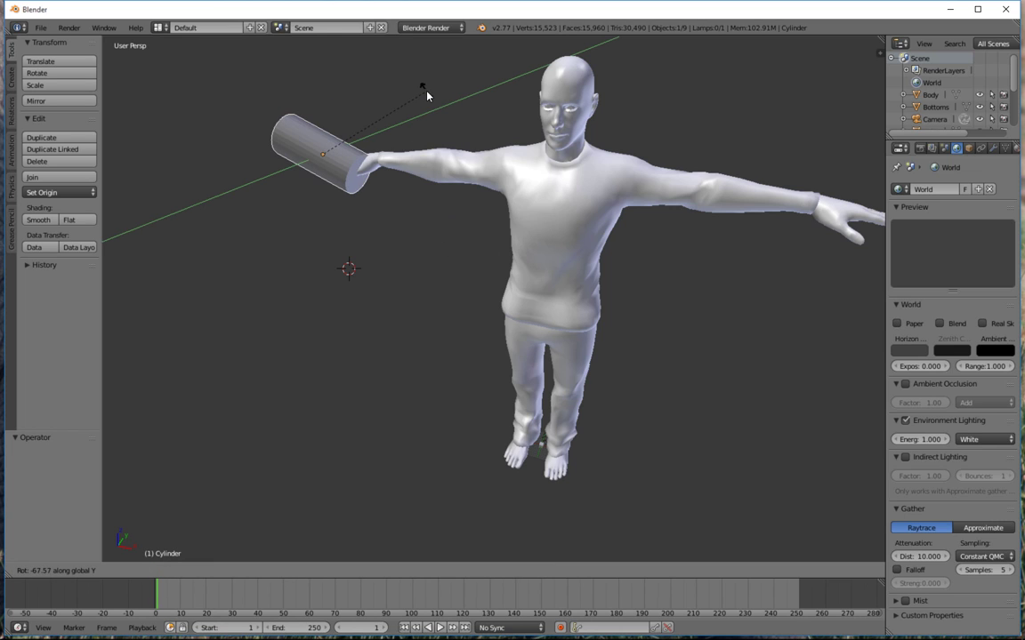
{"action": "type", "text": "-90"}
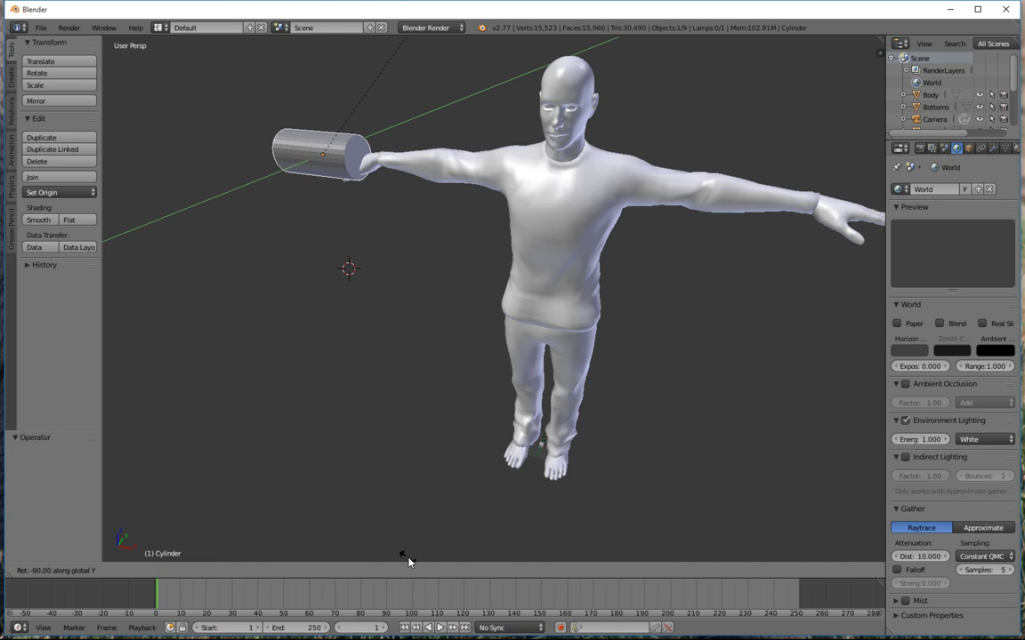
{"action": "key", "text": "Return"}
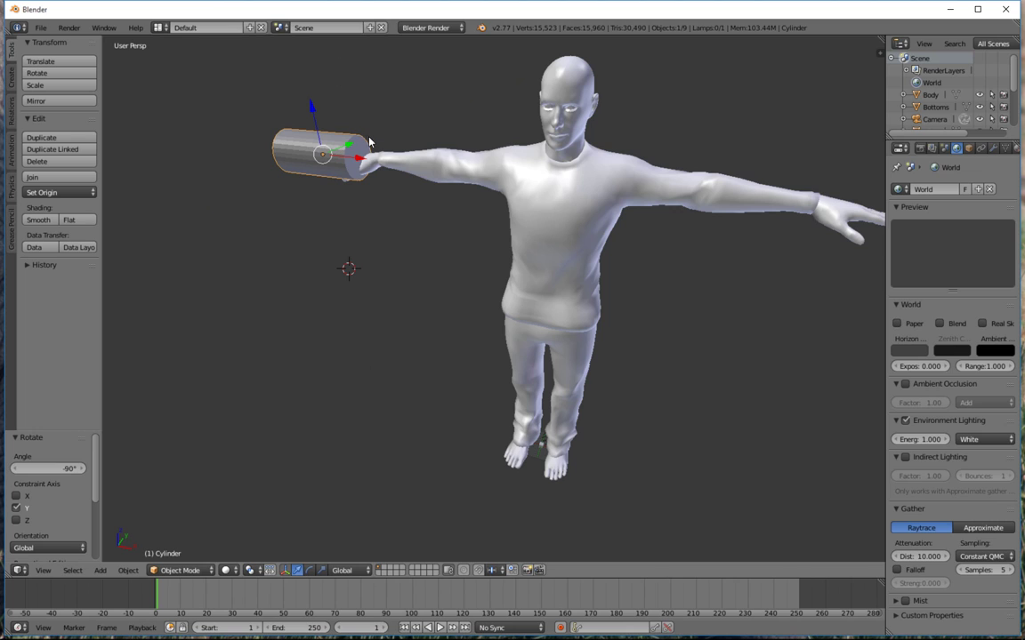
Step: Slide the cylinder along X onto the upper arm and raise it slightly along Z
{"action": "left_click_drag", "start_coordinate": [357, 160], "coordinate": [499, 179]}
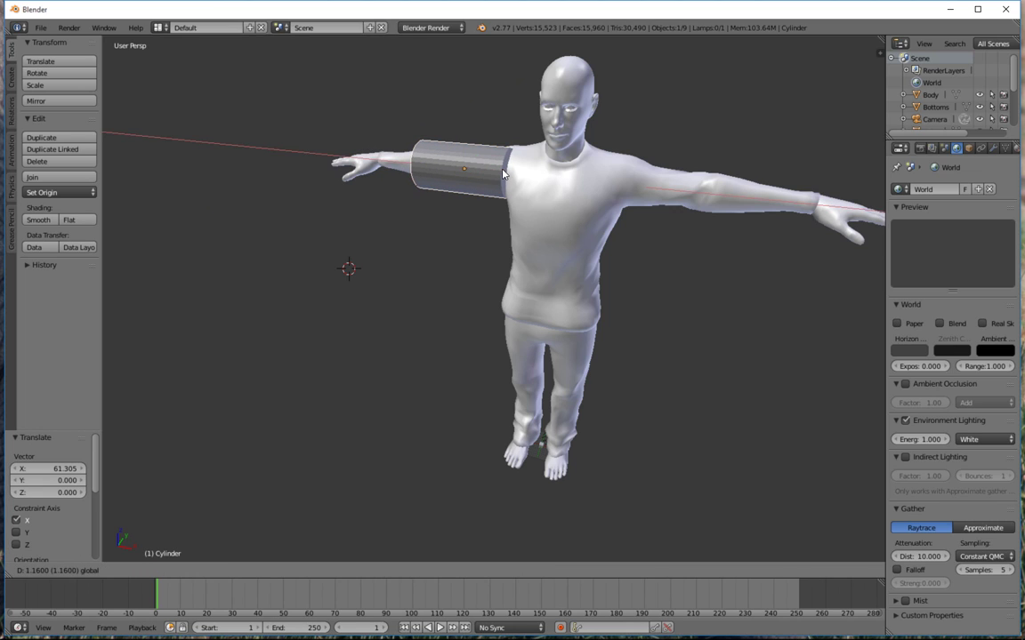
{"action": "left_click_drag", "start_coordinate": [462, 132], "coordinate": [462, 127]}
{"action": "middle_click_drag", "start_coordinate": [512, 186], "coordinate": [437, 129]}
Step: Enter Edit Mode on the cylinder, enlarge the Outliner, then return to Object Mode
{"action": "key", "text": "Tab"}
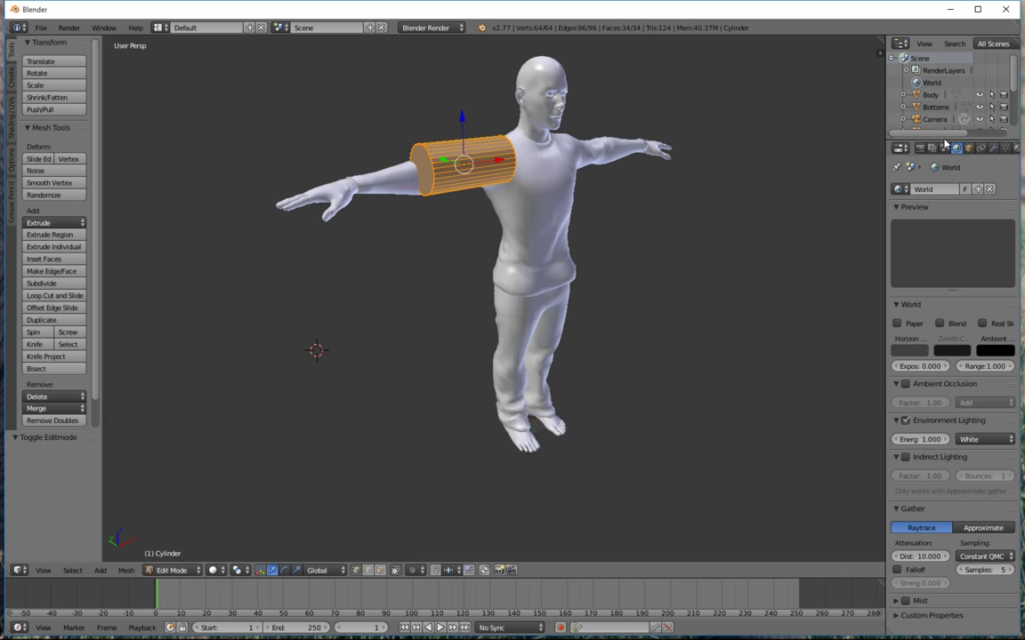
{"action": "left_click_drag", "start_coordinate": [946, 138], "coordinate": [945, 283]}
{"action": "key", "text": "Tab"}
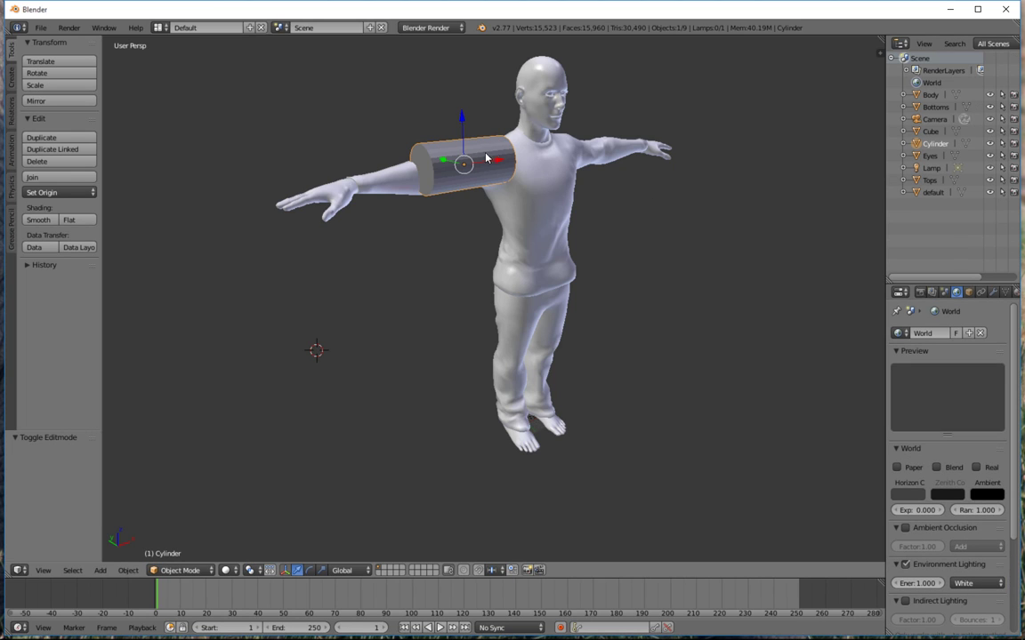
Step: Delete the test cylinder and select the Tops shirt object
{"action": "key", "text": "x"}
{"action": "left_click", "coordinate": [419, 131]}
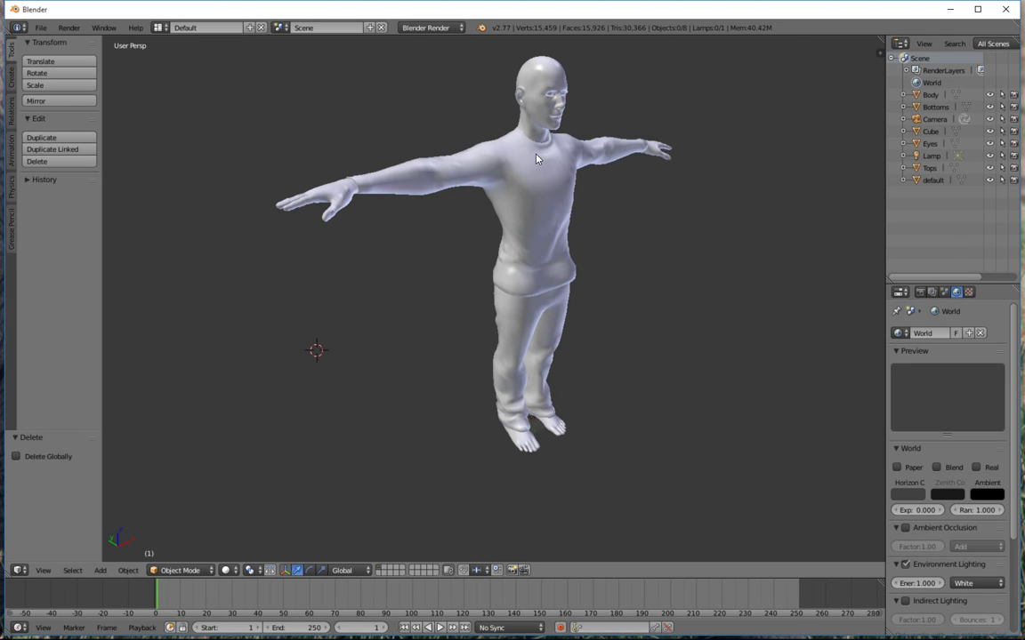
{"action": "right_click", "coordinate": [482, 138]}
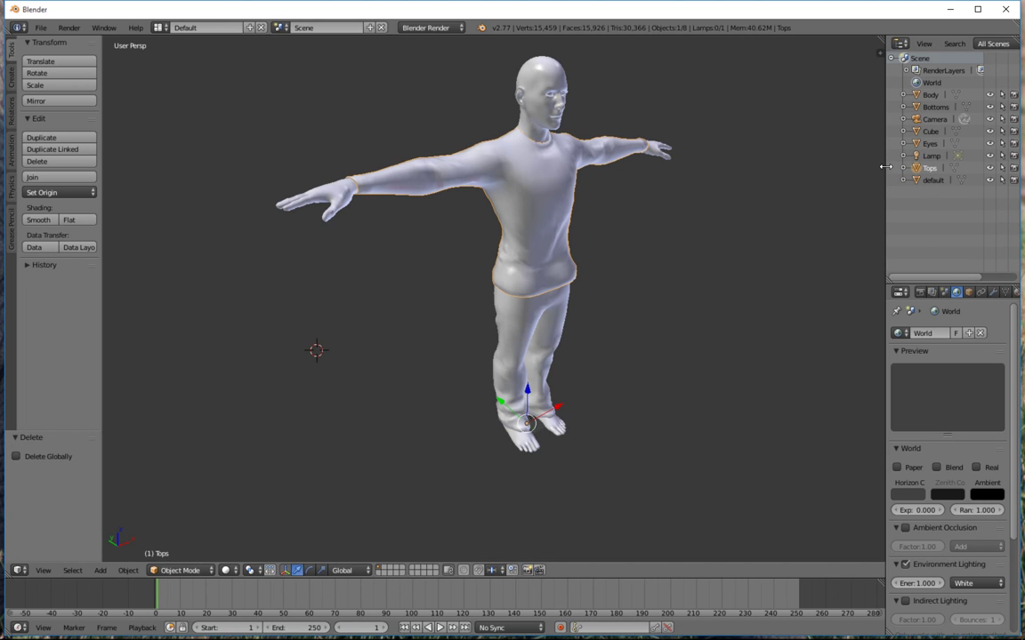
Step: Widen the Outliner and expand Tops to inspect its PackedMaterial0 material, then collapse it
{"action": "left_click_drag", "start_coordinate": [888, 171], "coordinate": [812, 171]}
{"action": "left_click", "coordinate": [829, 169]}
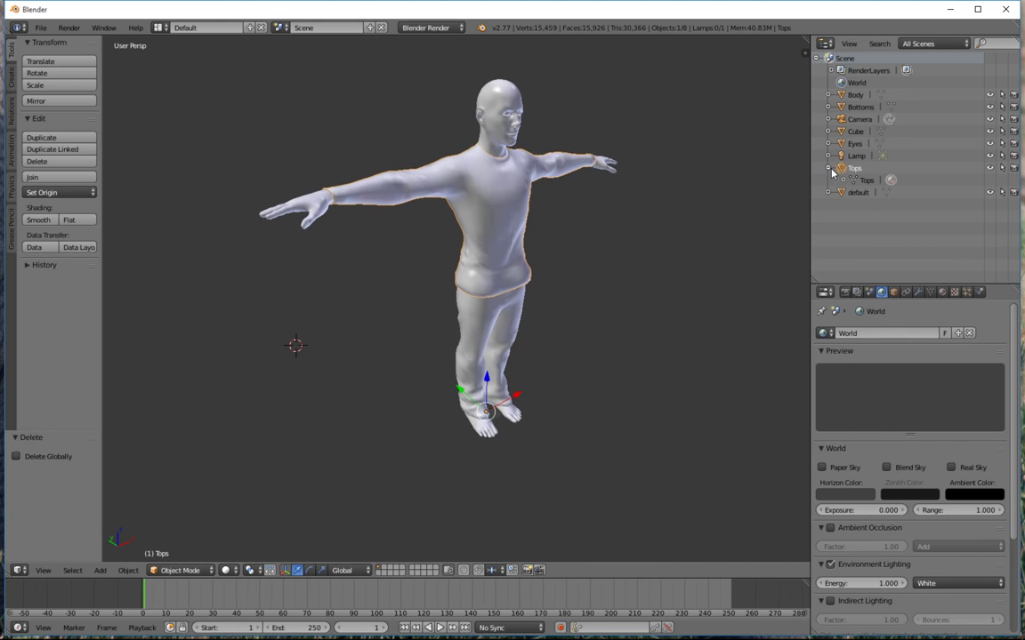
{"action": "left_click", "coordinate": [840, 179]}
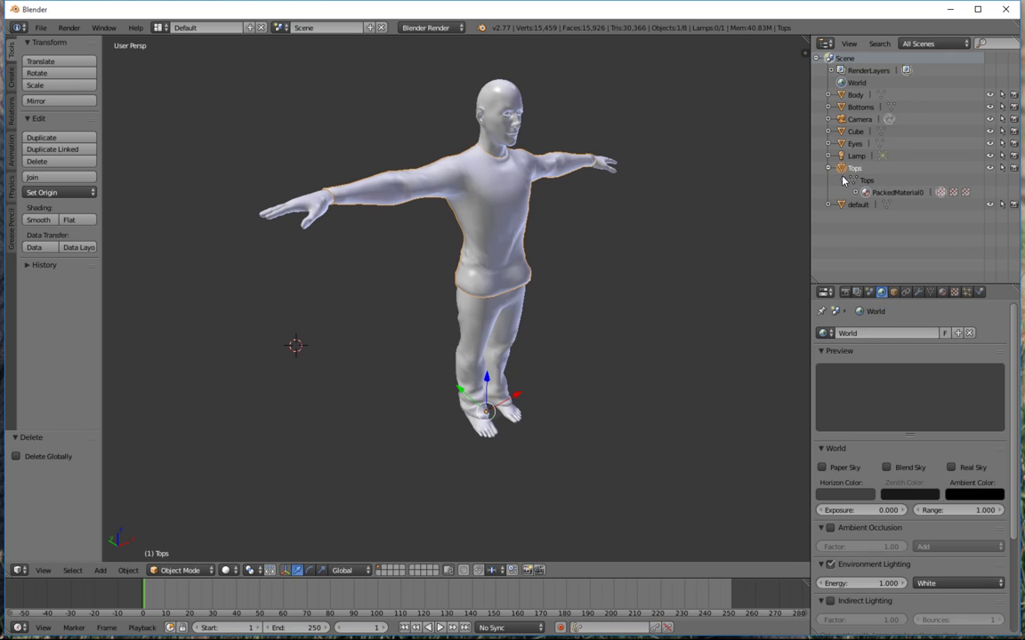
{"action": "left_click", "coordinate": [840, 179]}
{"action": "left_click", "coordinate": [829, 168]}
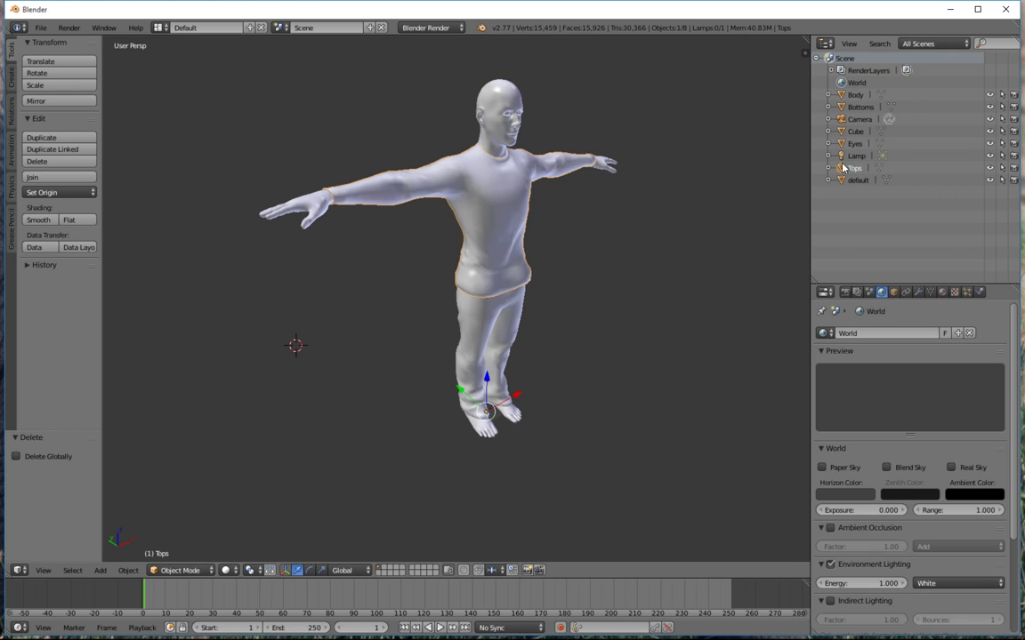
Step: Select Body and Bottoms, toggle the Bottoms visibility and leave the trousers shown
{"action": "right_click", "coordinate": [427, 169]}
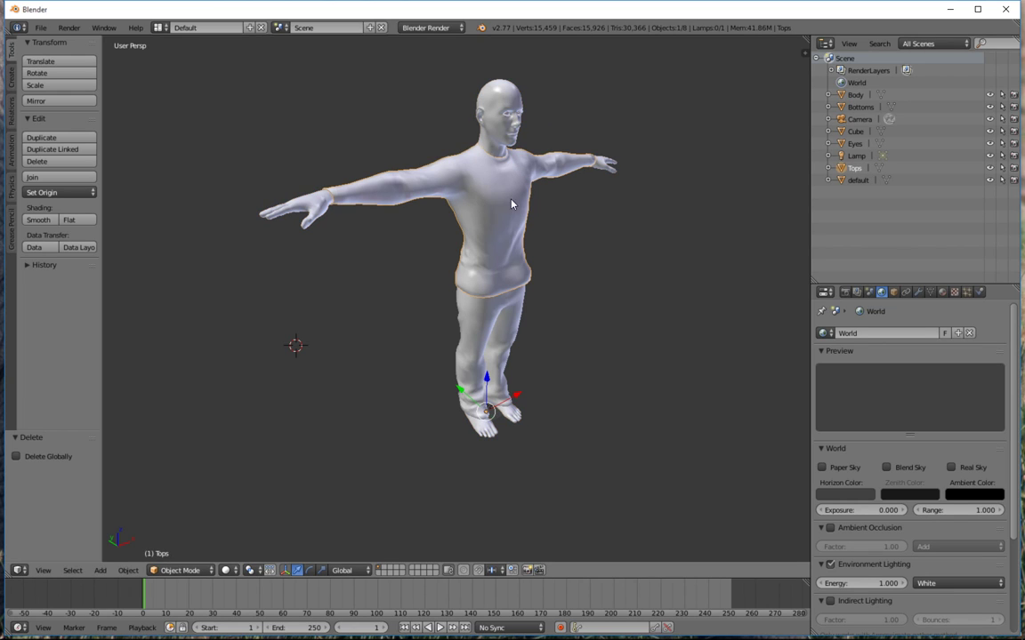
{"action": "right_click", "coordinate": [450, 287]}
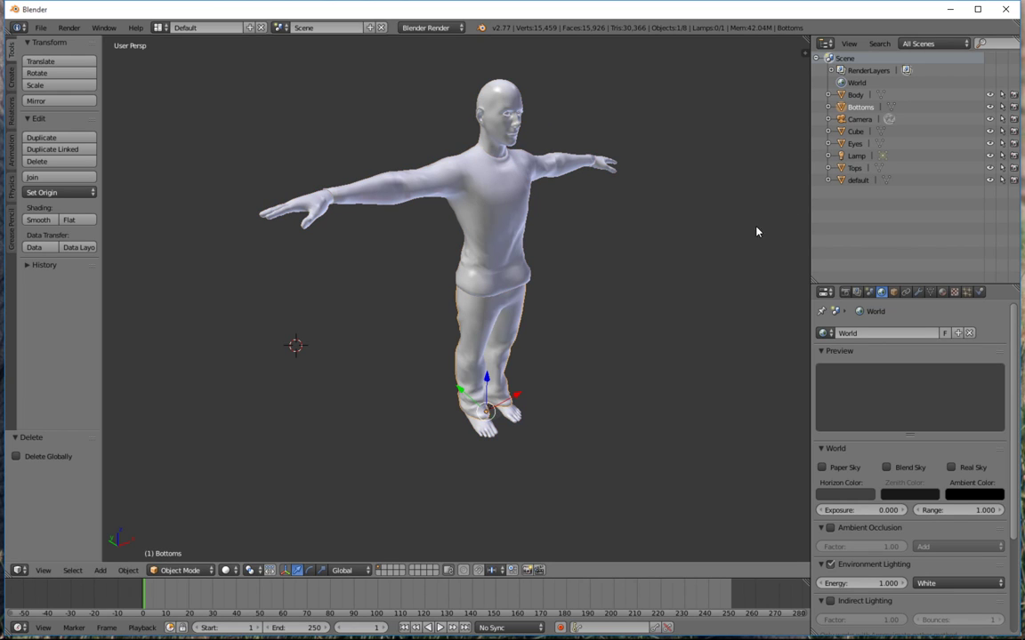
{"action": "left_click", "coordinate": [989, 108]}
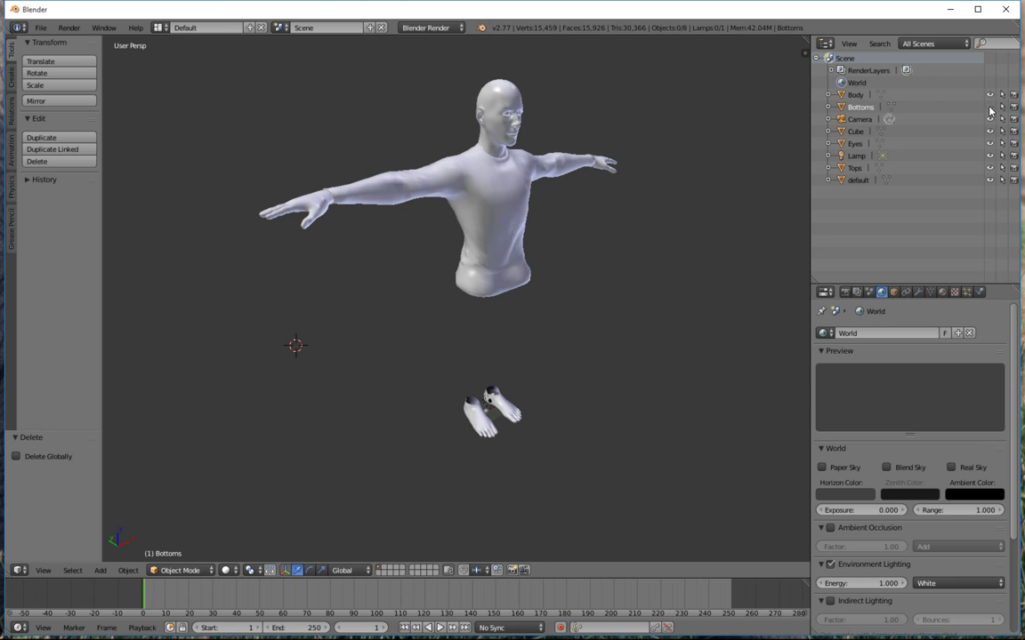
{"action": "left_click", "coordinate": [989, 107]}
{"action": "left_click", "coordinate": [989, 108]}
{"action": "left_click", "coordinate": [989, 107]}
{"action": "left_click", "coordinate": [990, 108]}
{"action": "left_click", "coordinate": [989, 107]}
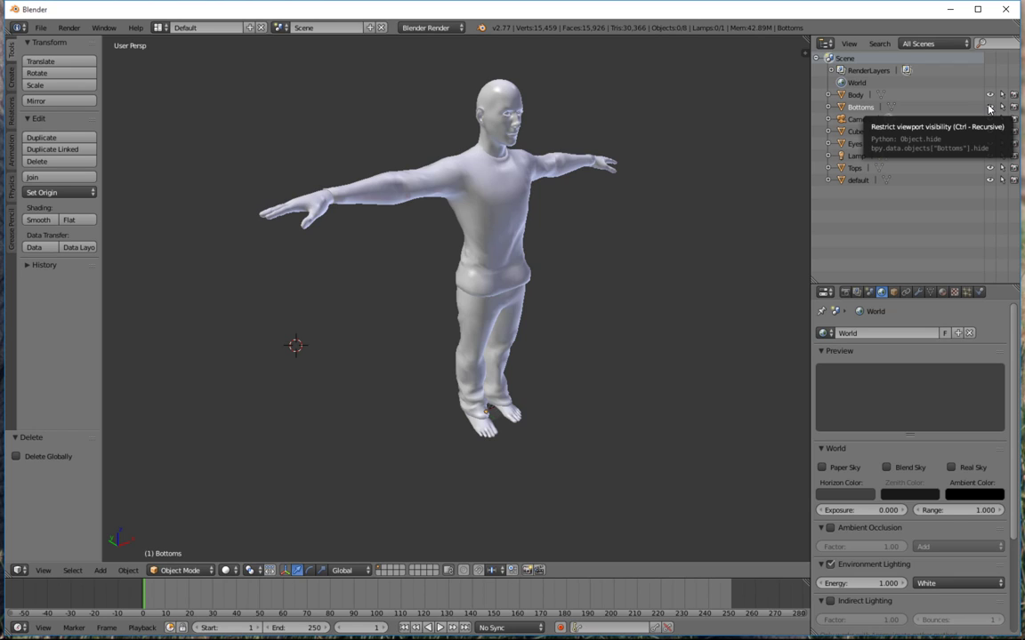
Step: Quit Blender without saving, returning to the desktop
{"action": "left_click", "coordinate": [1006, 9]}
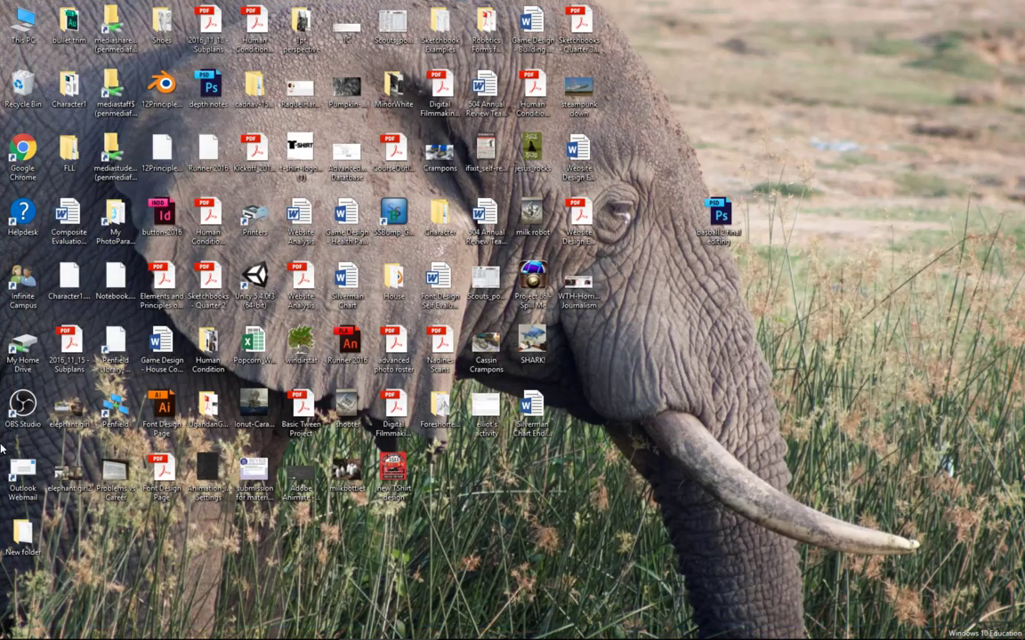